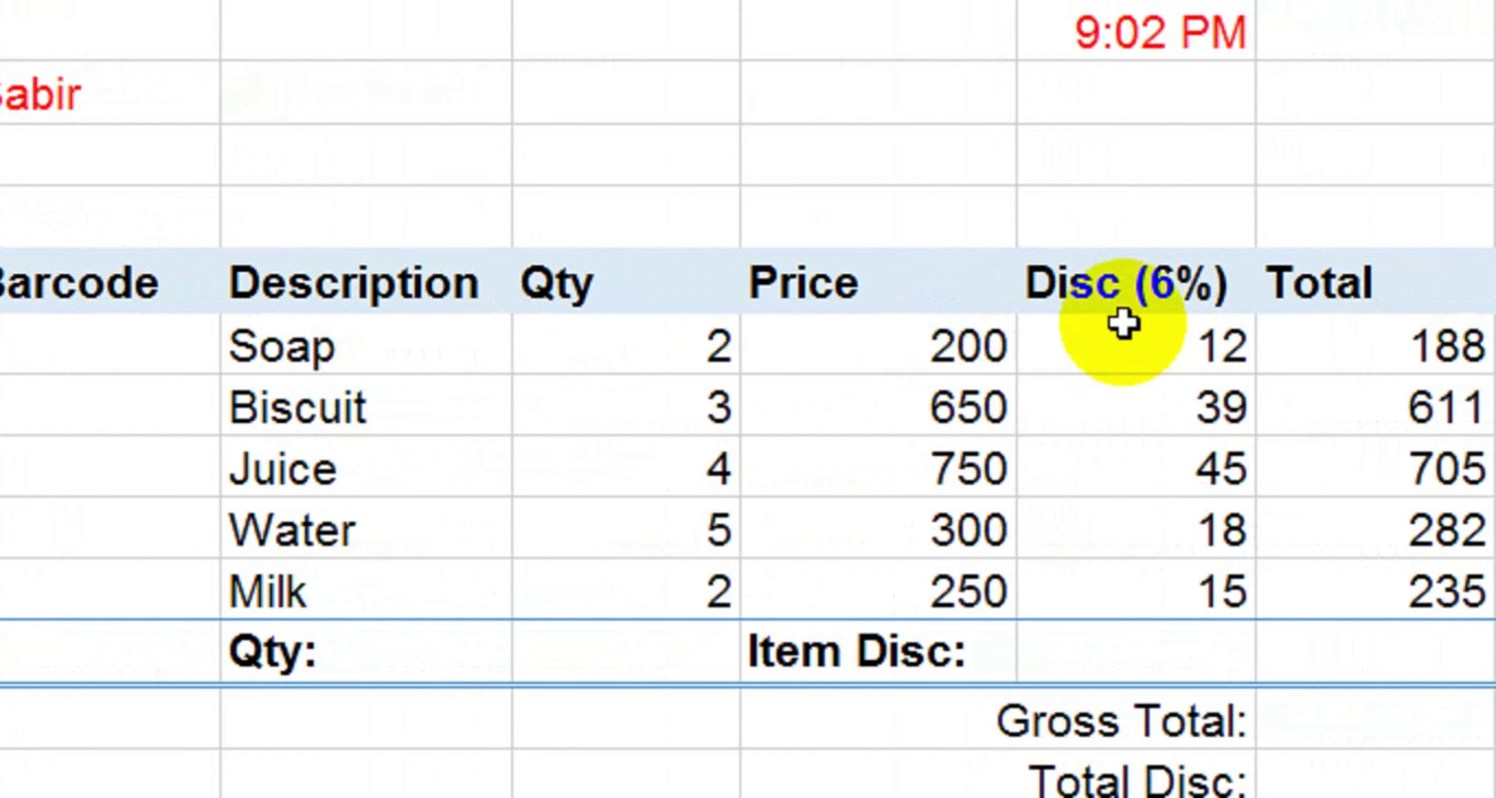
# - Clear the Qty, Price, Disc (6%) and Total values for all five items from Soap to Milk
pyautogui.click(1323, 353)
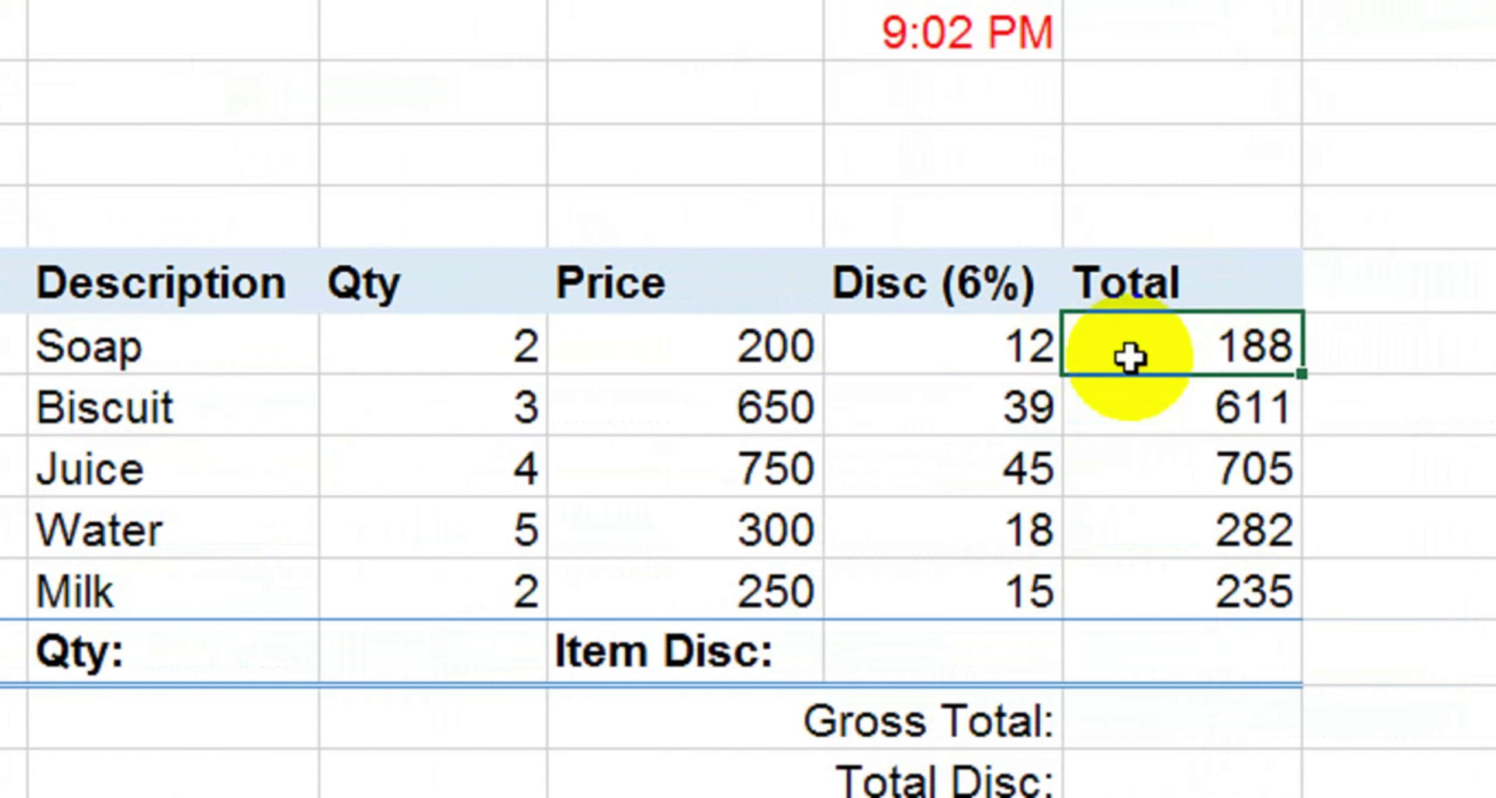
pyautogui.hotkey('shift', 'Down')
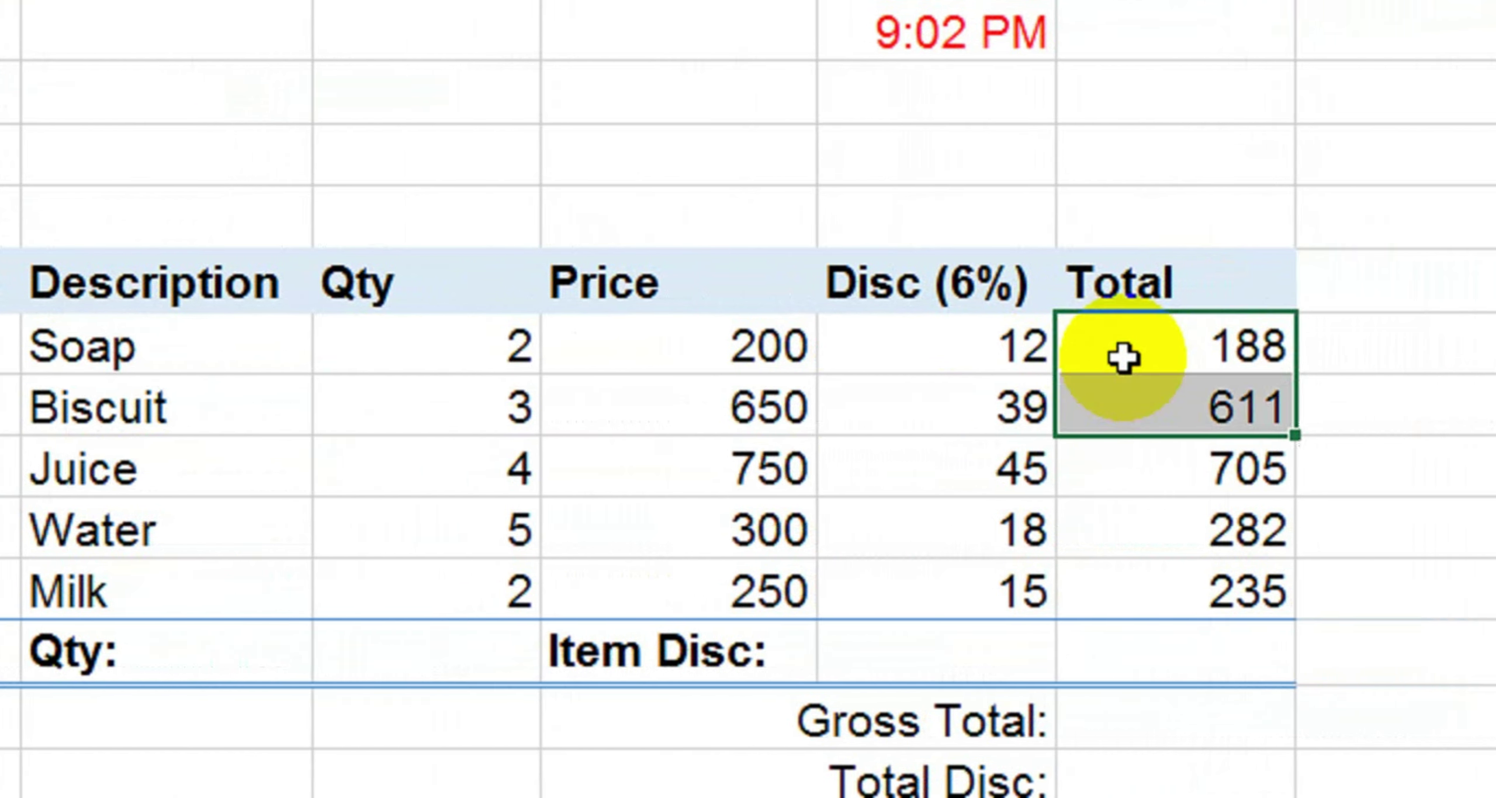
pyautogui.hotkey('shift', 'Left')
pyautogui.hotkey('shift', 'Left')
pyautogui.hotkey('shift', 'Left')
pyautogui.hotkey('shift', 'Down')
pyautogui.hotkey('shift', 'Down')
pyautogui.hotkey('shift', 'Down')
pyautogui.press('Delete')
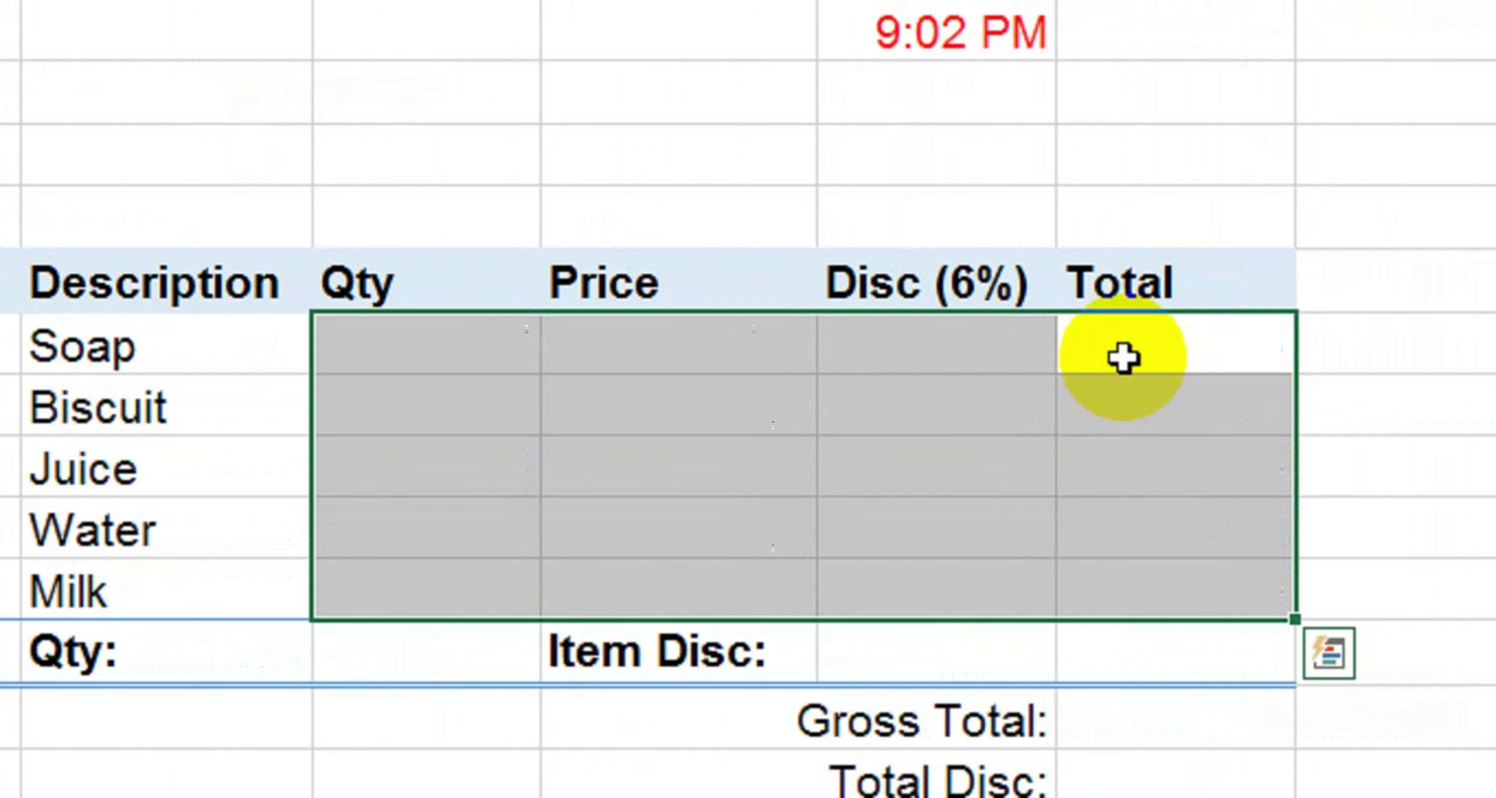
# - Set the font of the empty cell D9 to Code 128
pyautogui.click(387, 196)
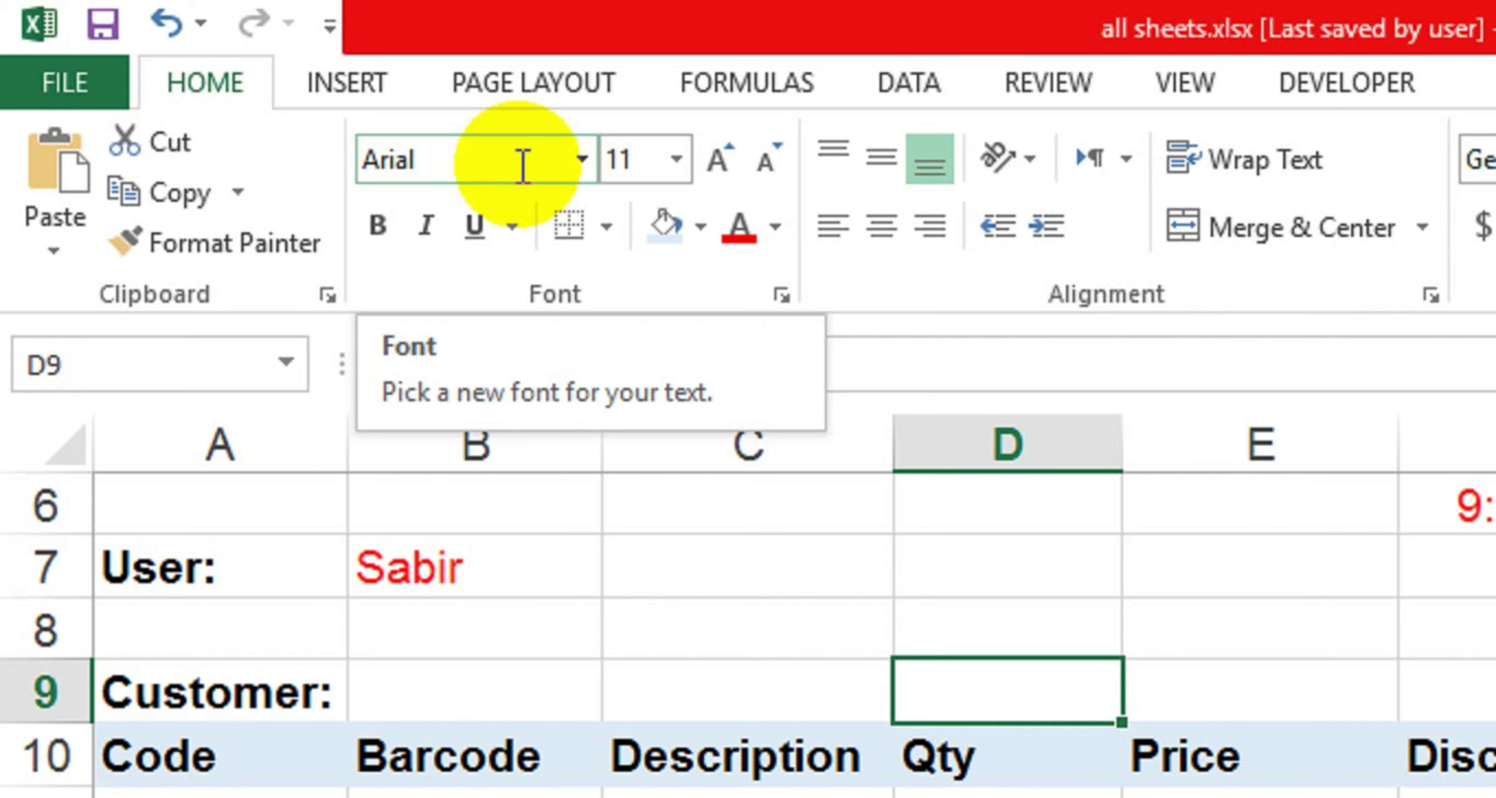
pyautogui.click(523, 167)
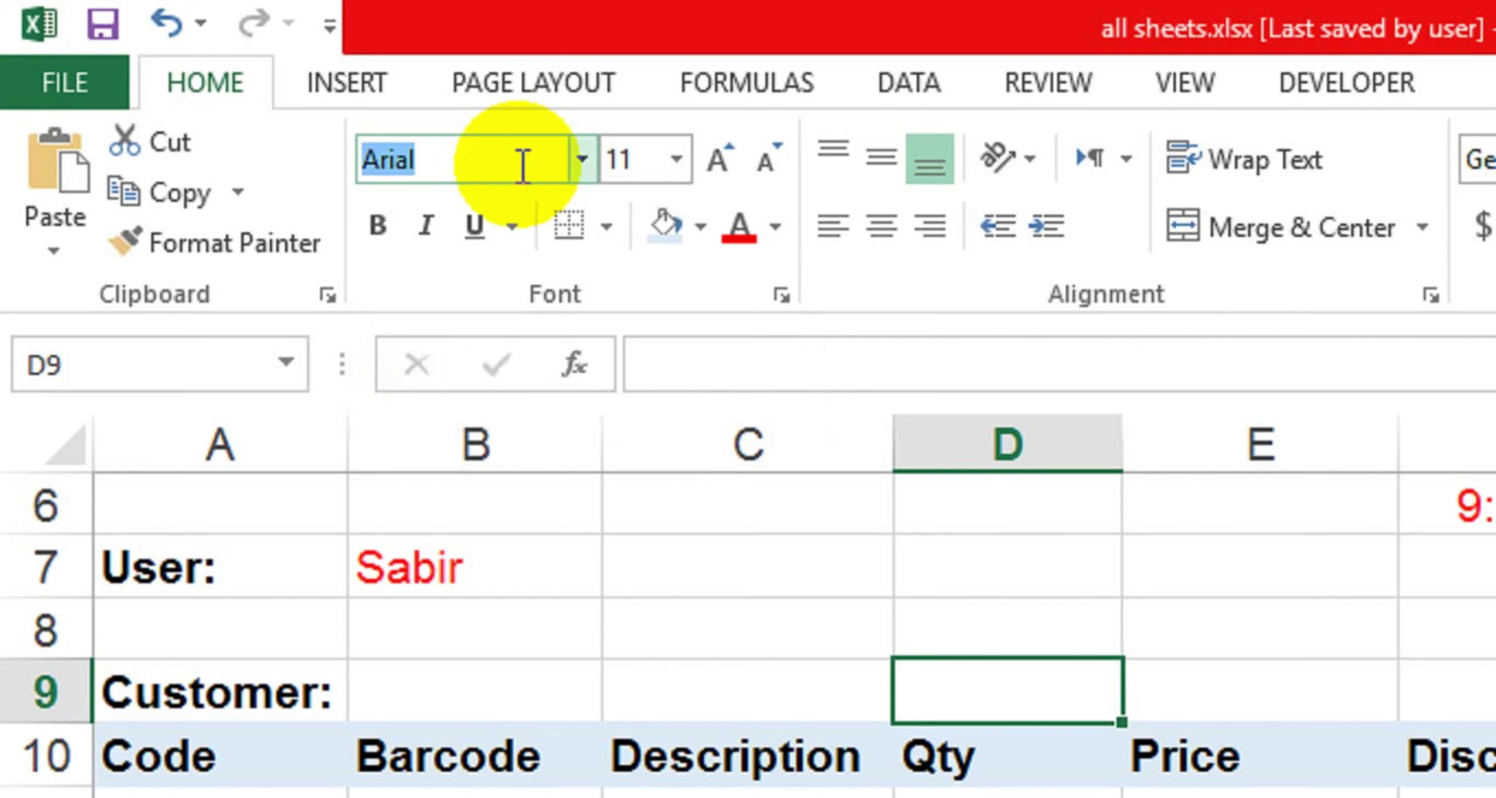
pyautogui.write('Co')
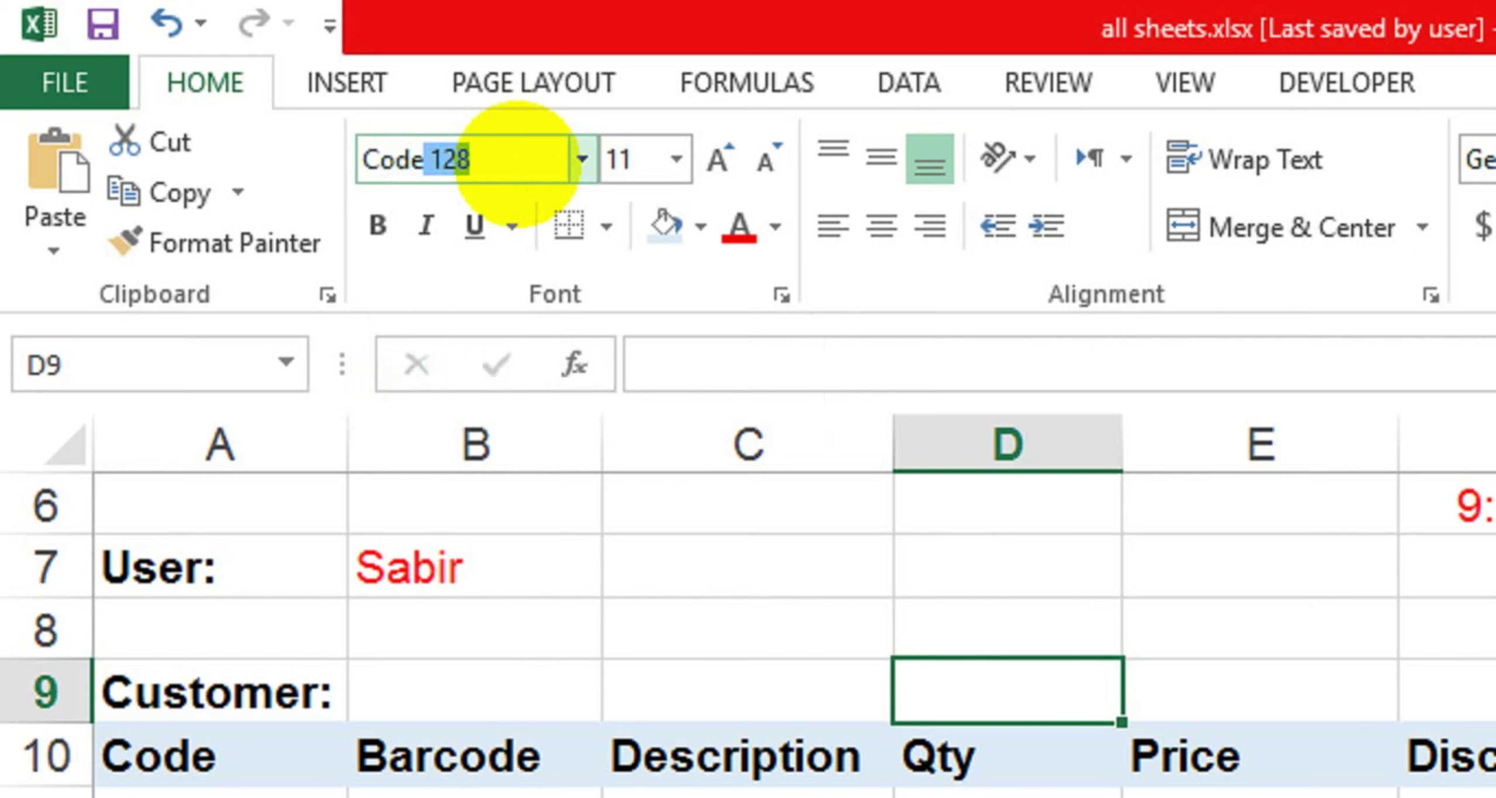
pyautogui.write('de 128')
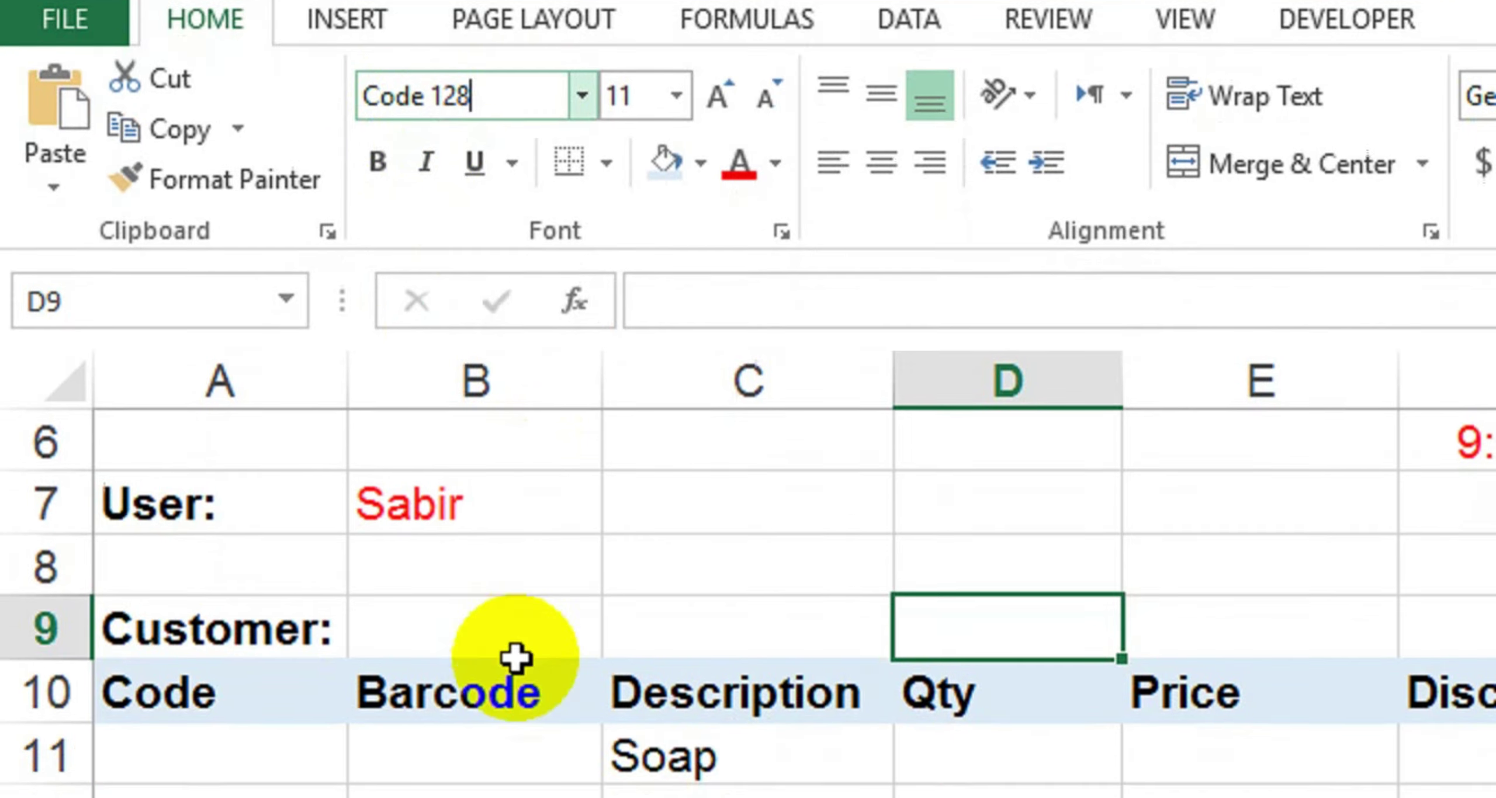
pyautogui.click(518, 716)
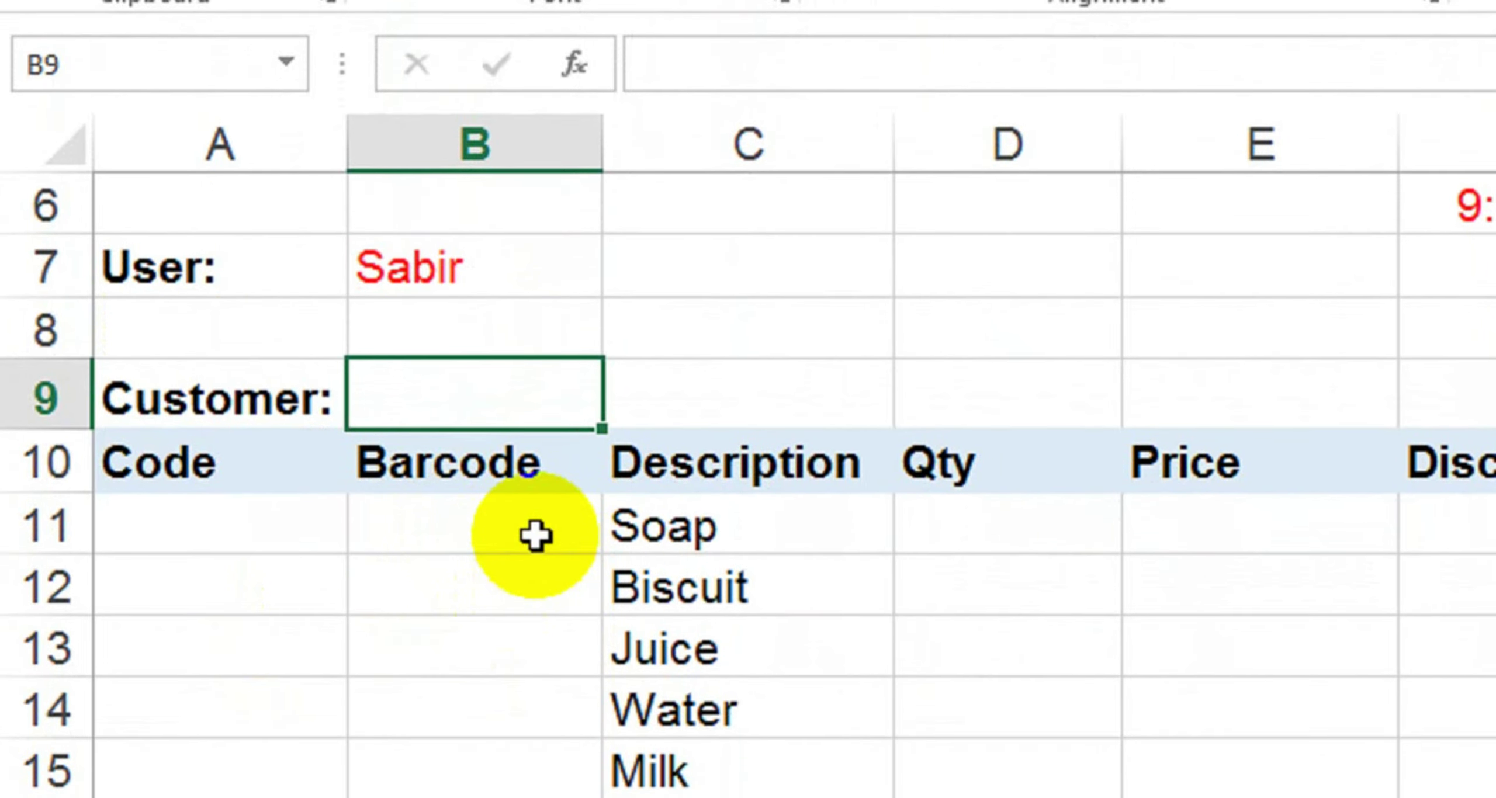
# - Set the font of barcode cell B11 to Code 128 and copy that formatting down through B15
pyautogui.click(535, 535)
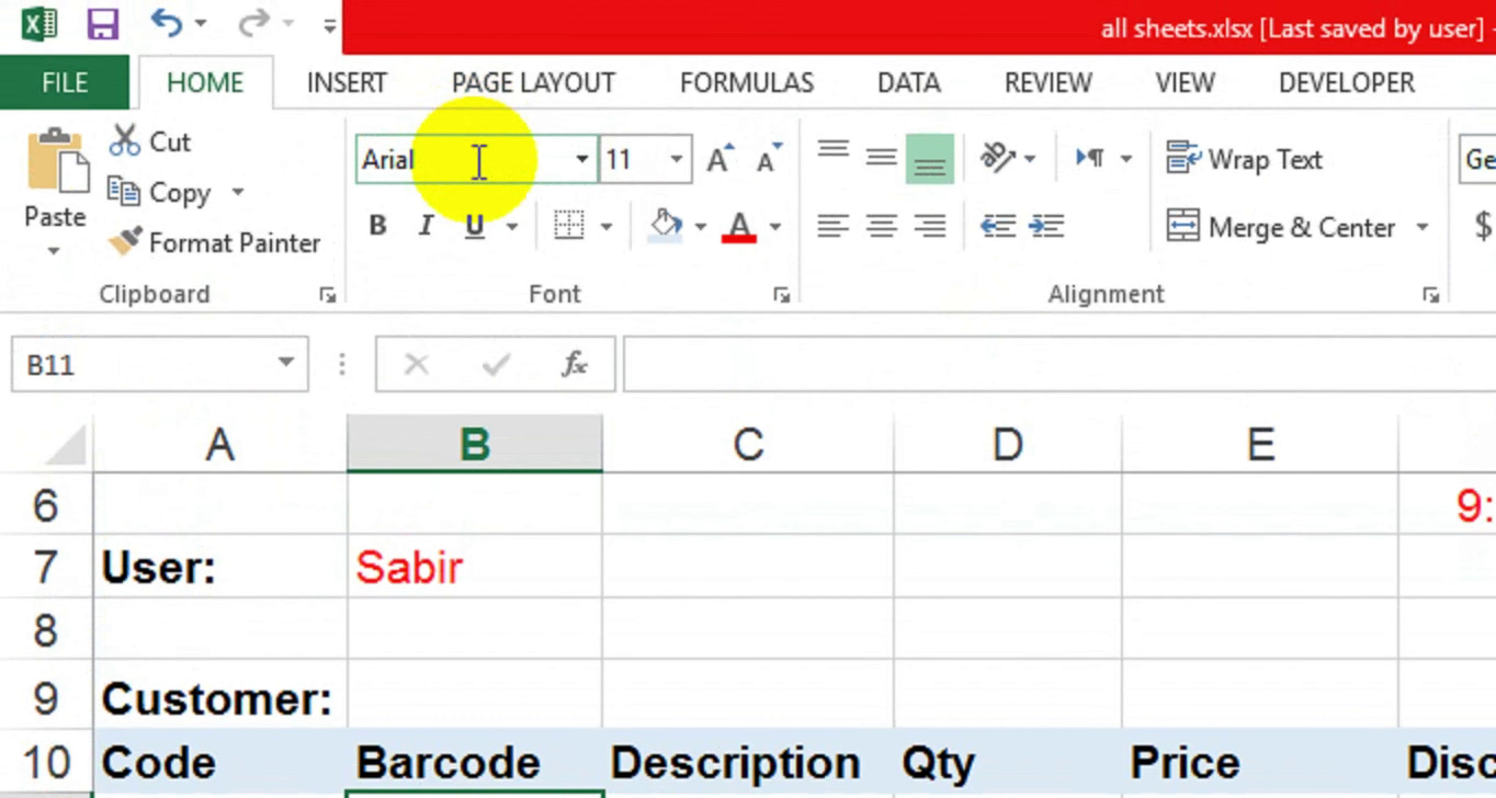
pyautogui.click(480, 163)
pyautogui.write('Cod')
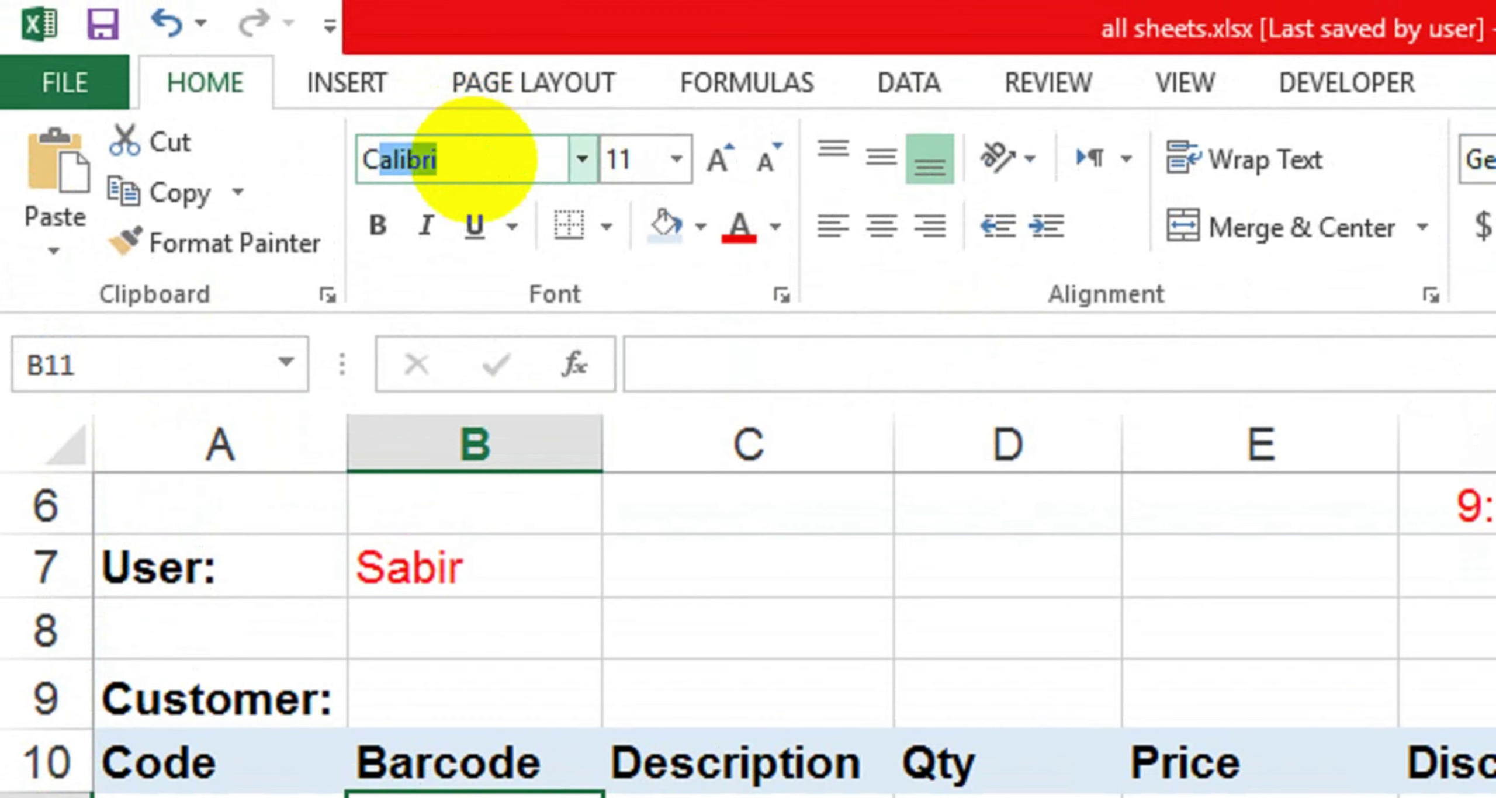
pyautogui.write('e')
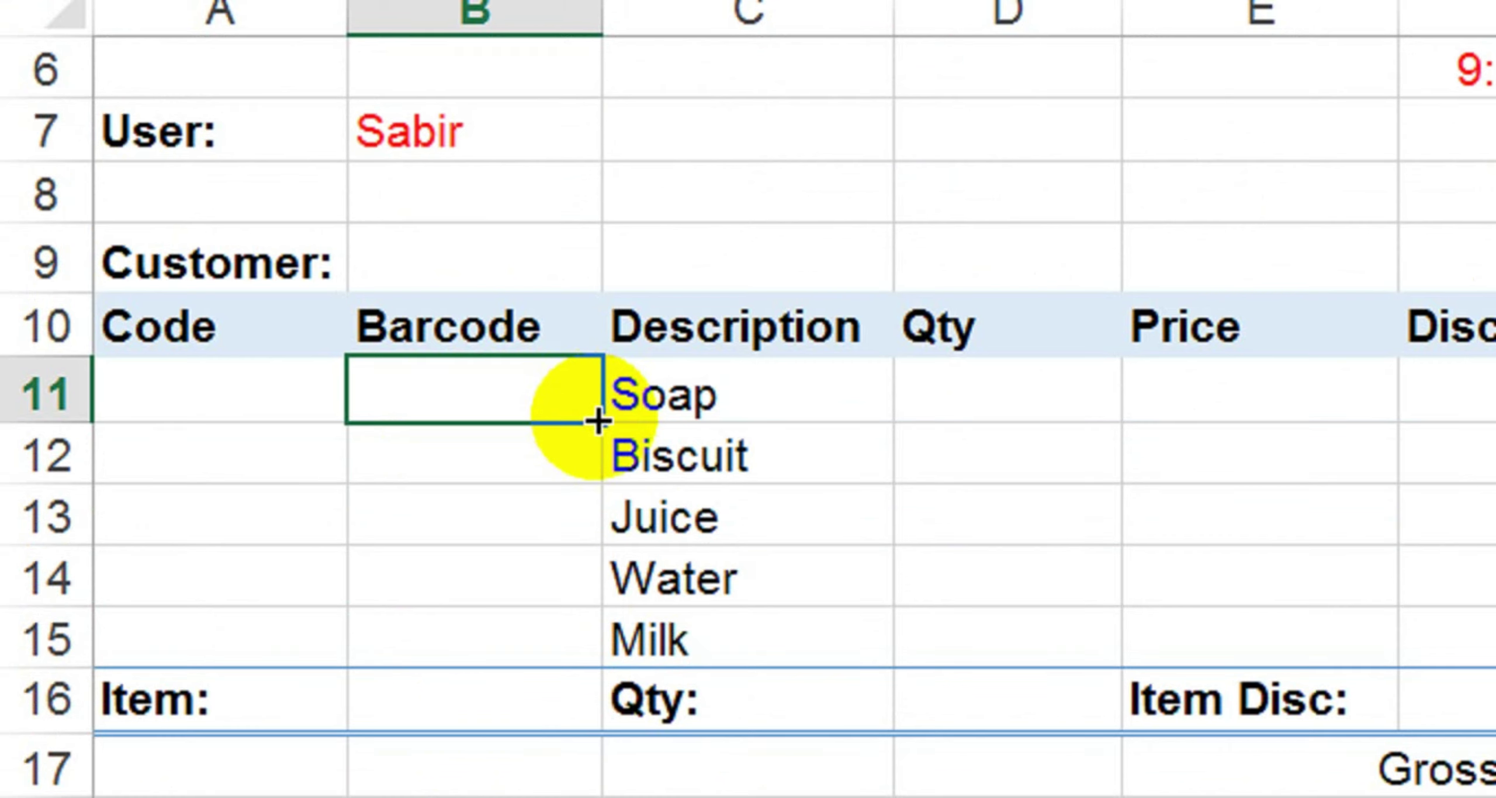
pyautogui.moveTo(598, 419); pyautogui.dragTo(575, 654)
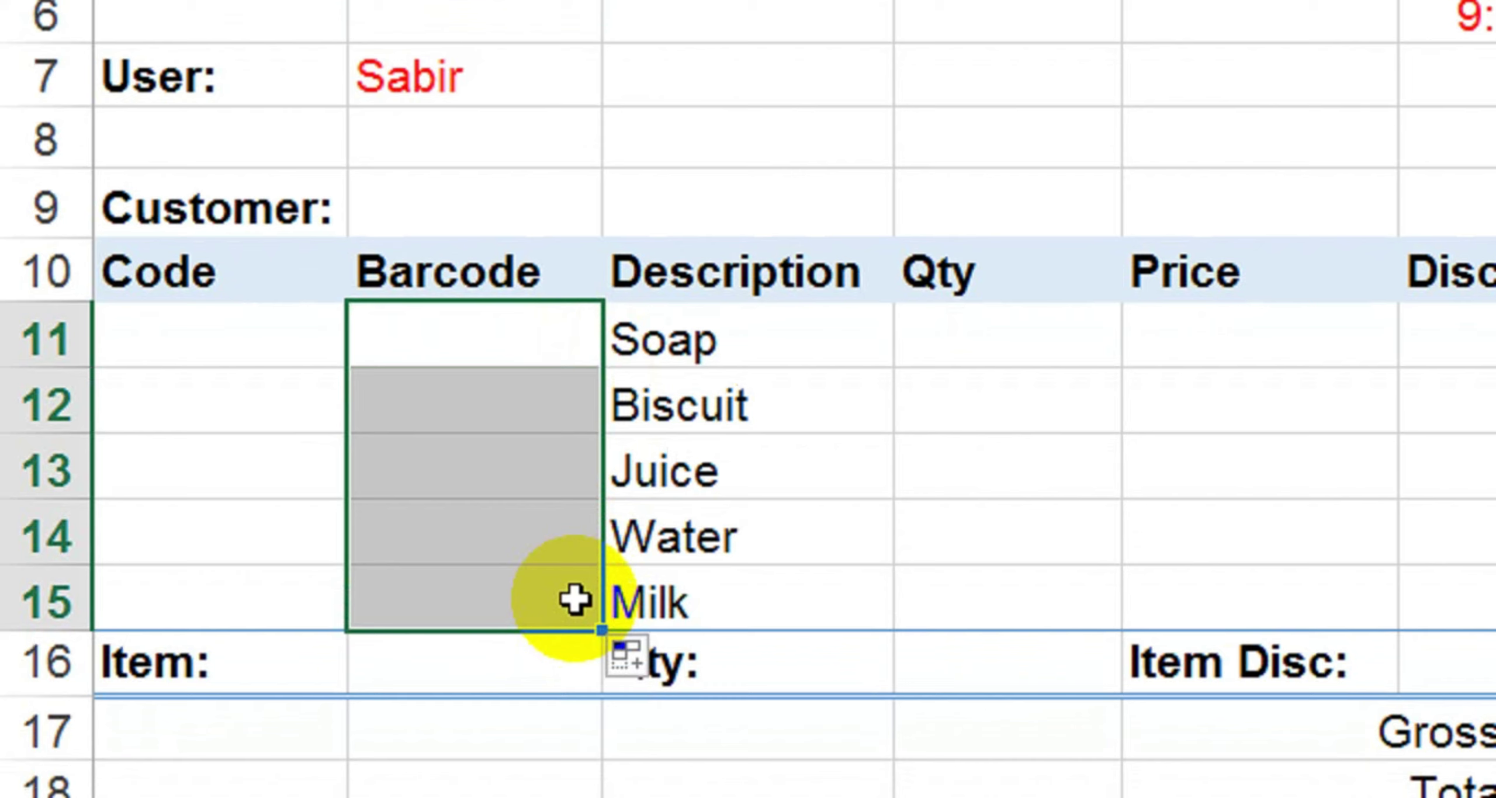
pyautogui.click(495, 371)
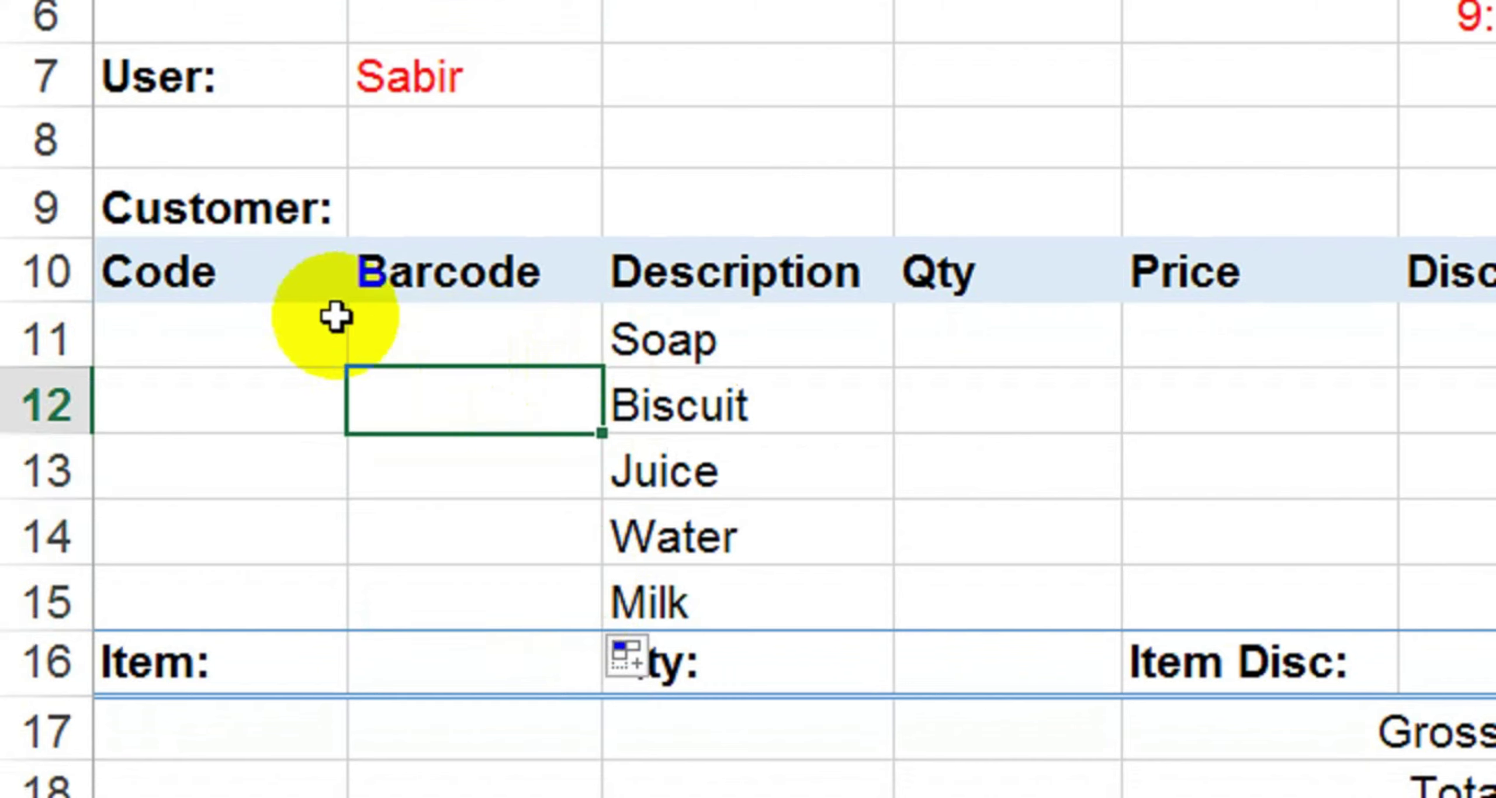
# - Make barcode cell B11 reference the code in A11 with =A11 and fill the formula down through B15
pyautogui.click(261, 324)
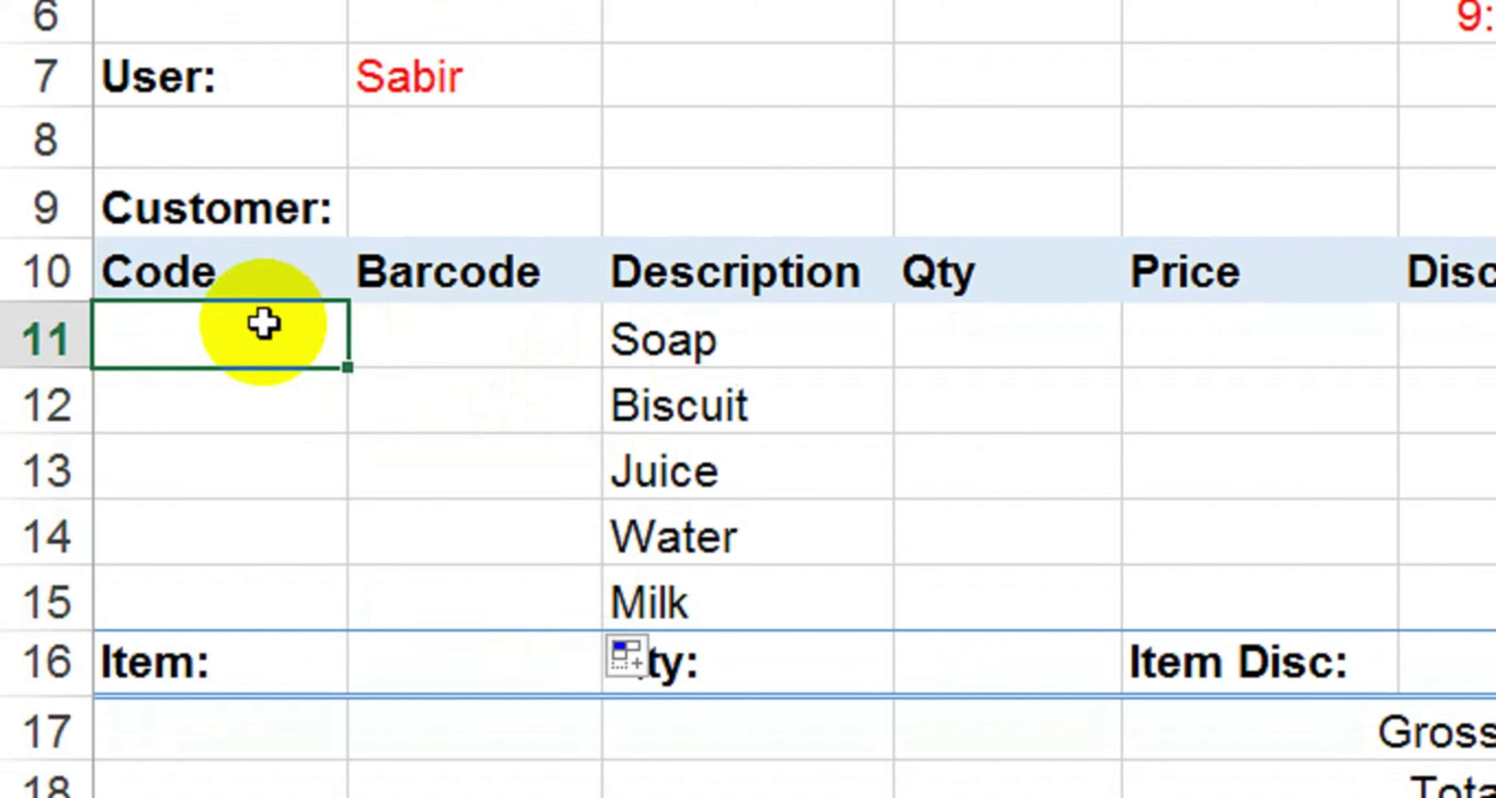
pyautogui.click(411, 322)
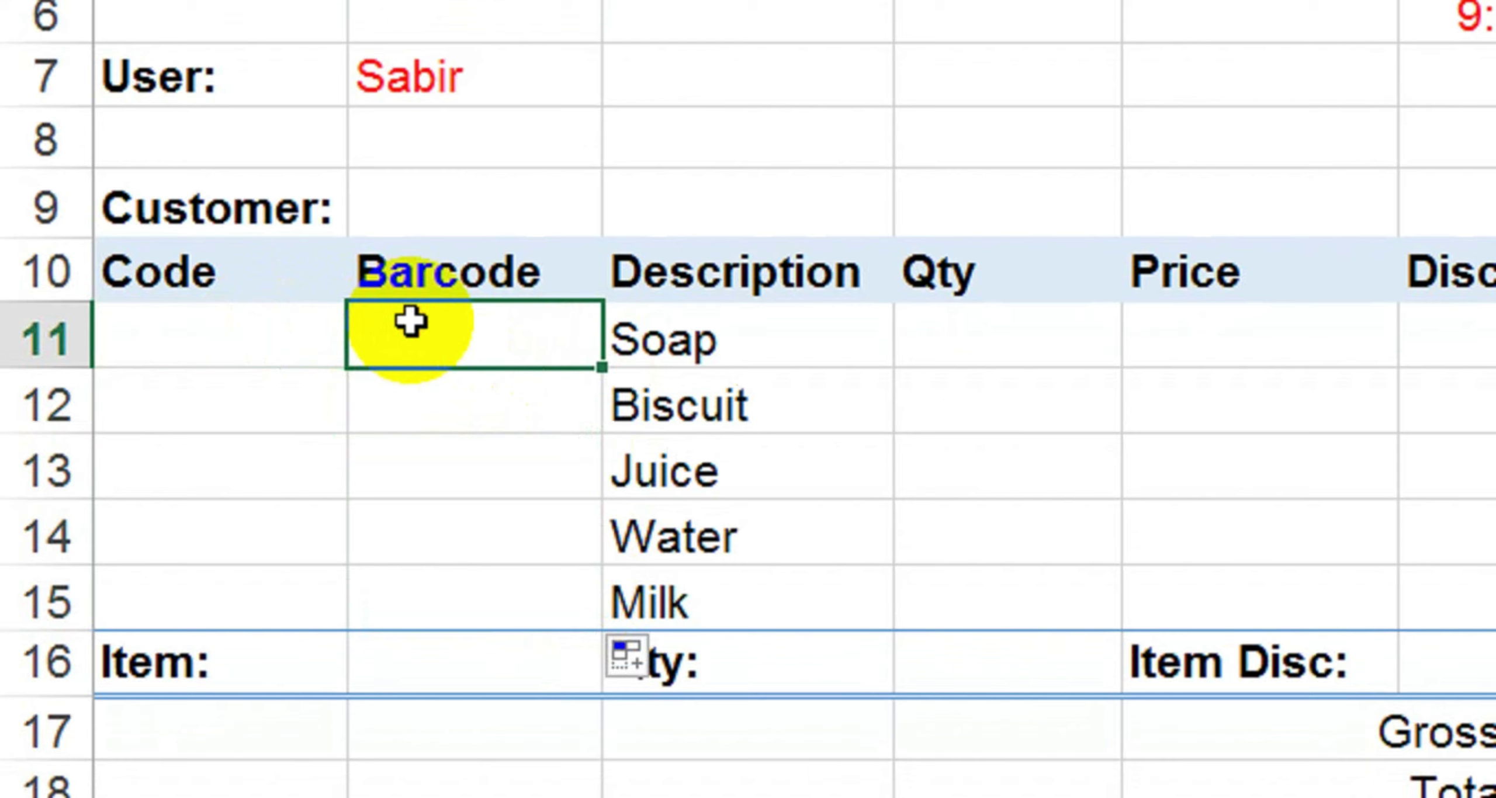
pyautogui.doubleClick(411, 322)
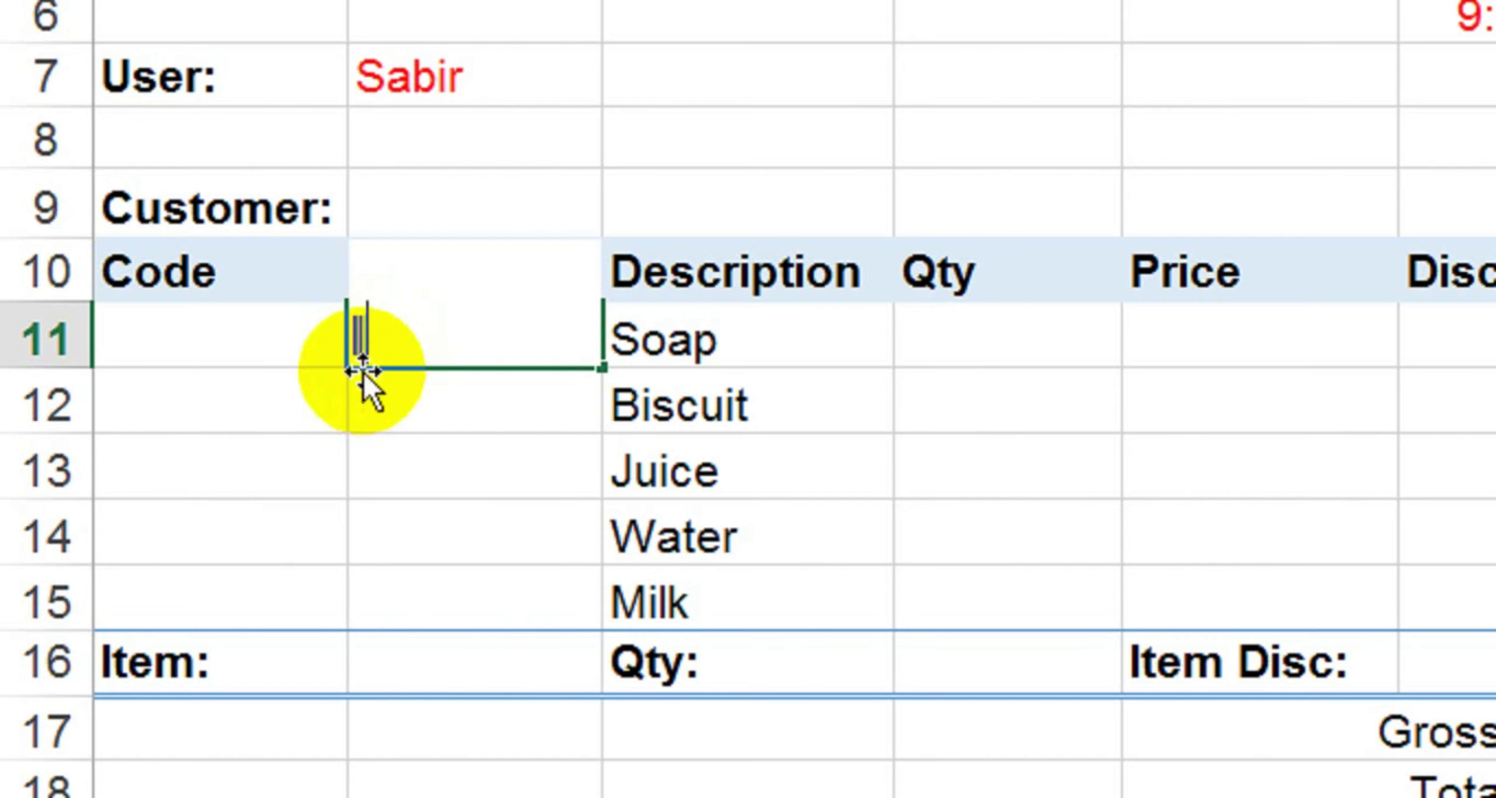
pyautogui.click(255, 344)
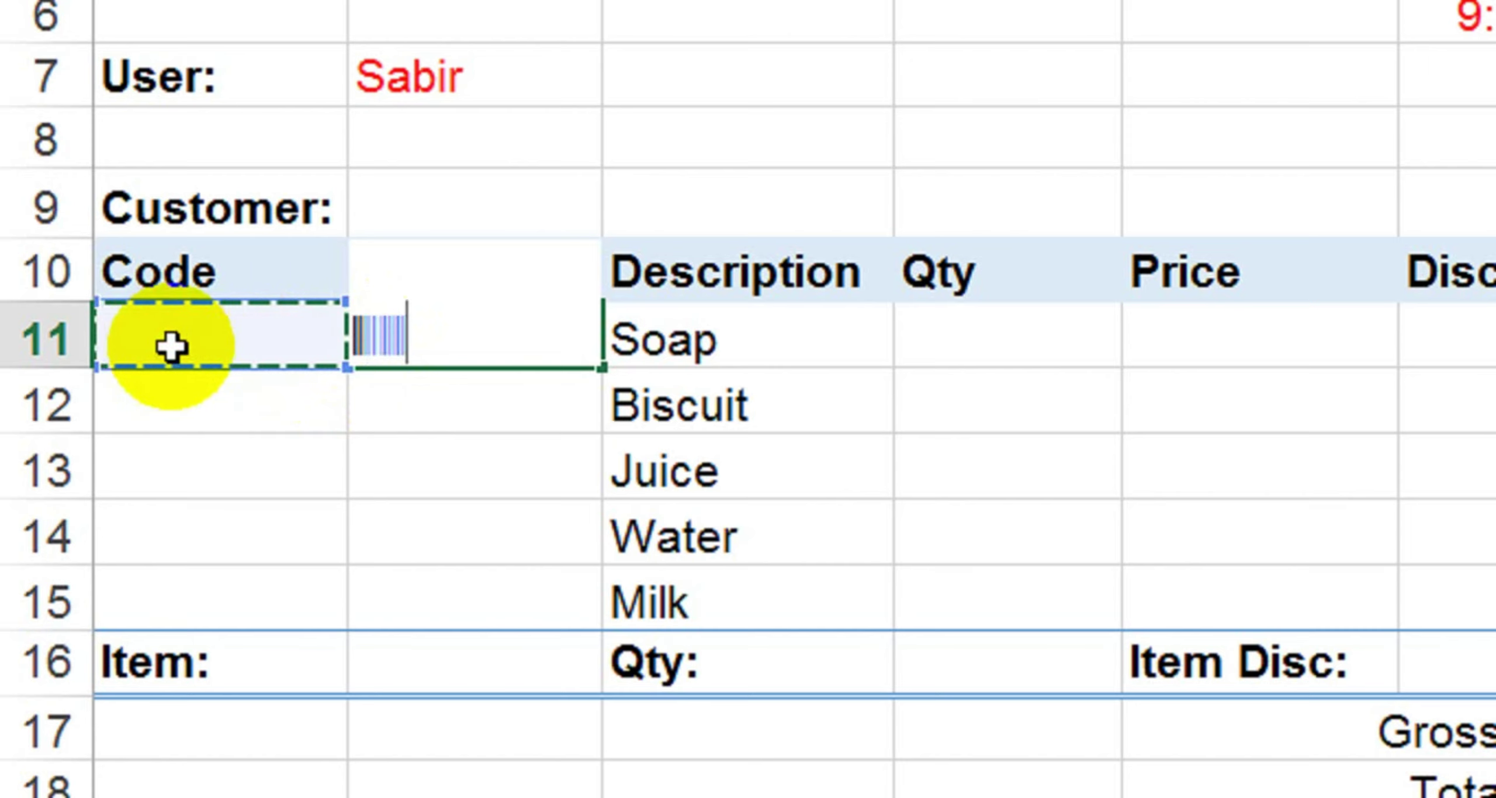
pyautogui.press('Return')
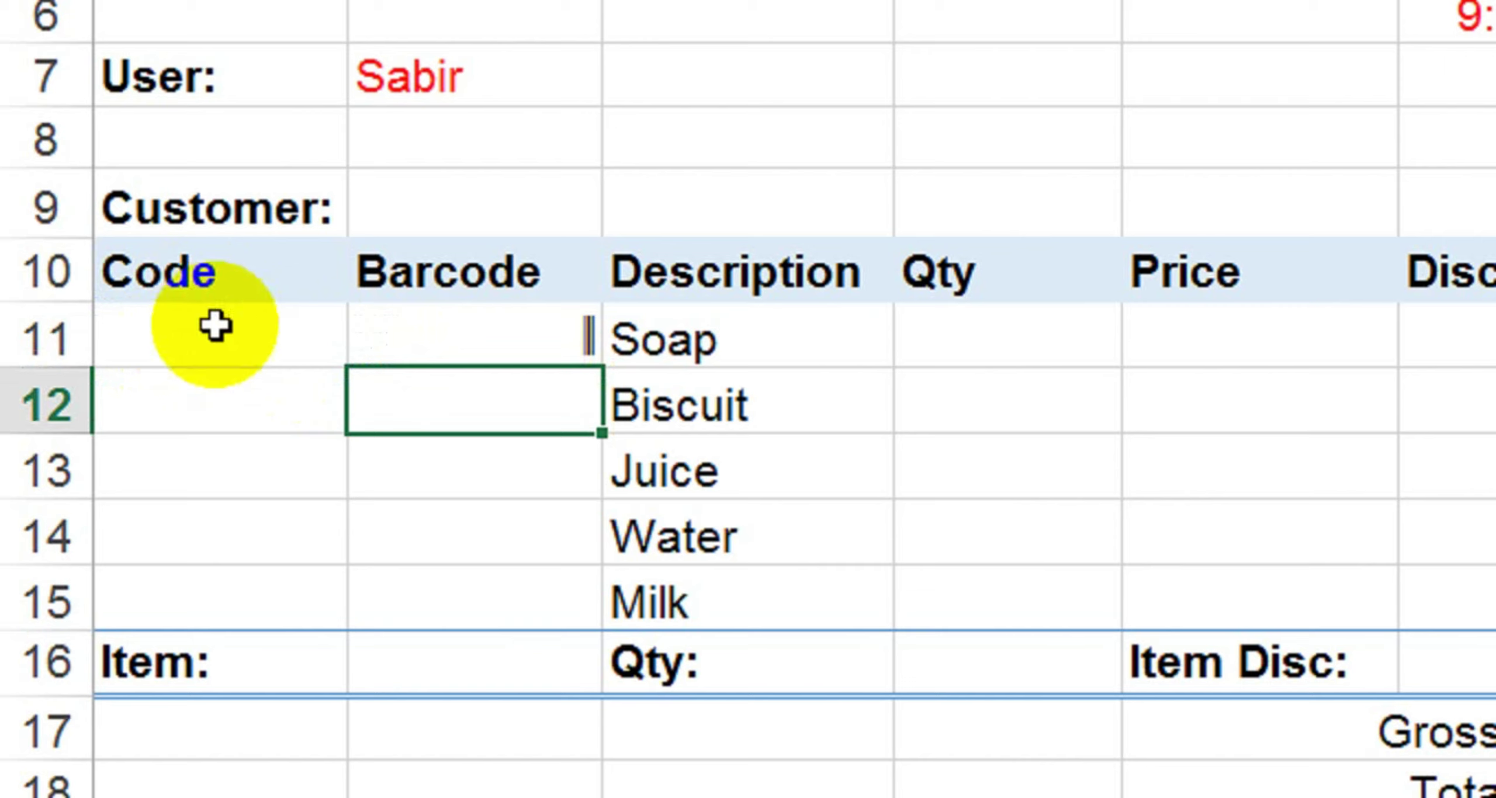
pyautogui.click(516, 337)
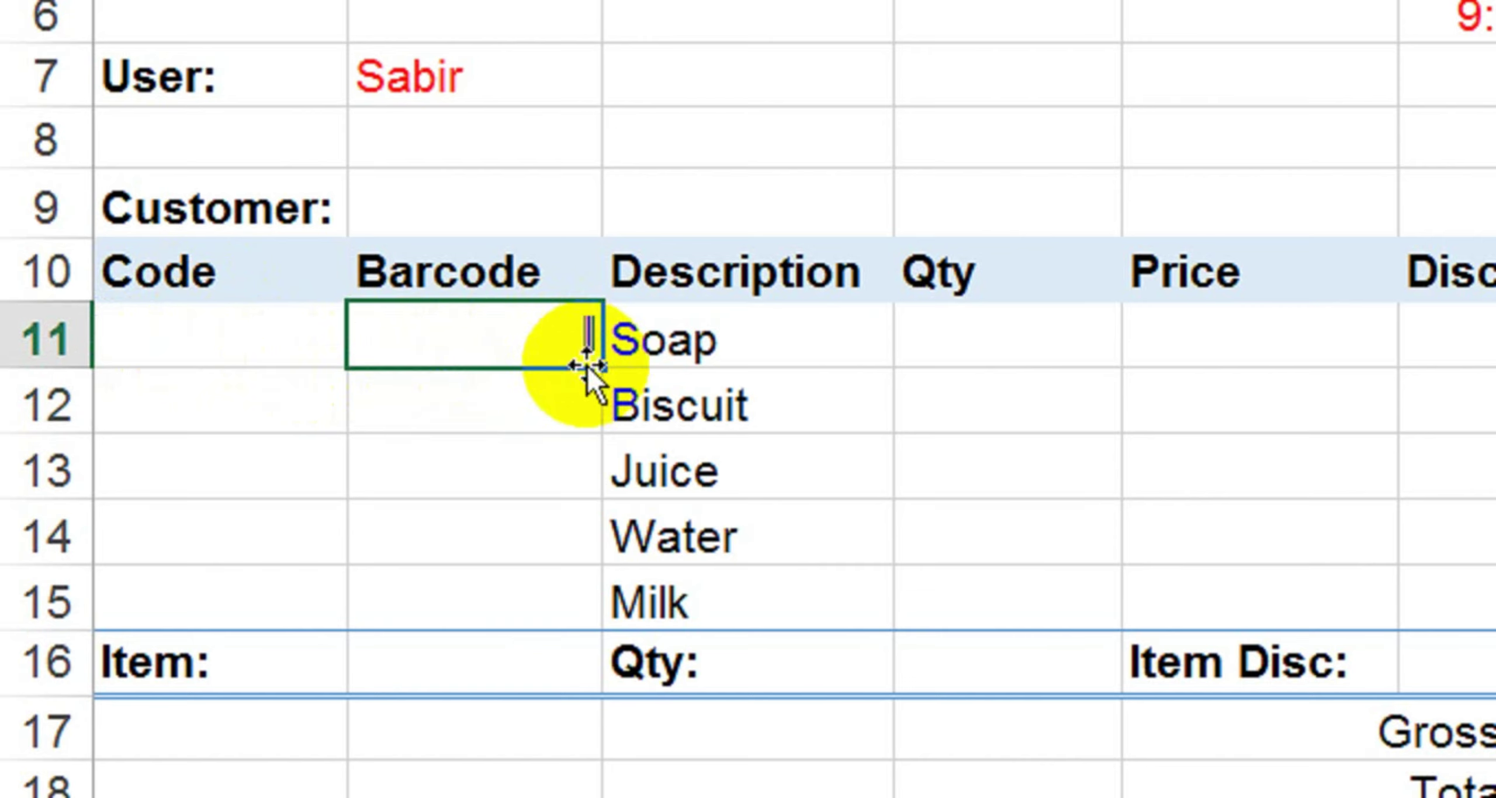
pyautogui.moveTo(599, 365); pyautogui.dragTo(568, 612)
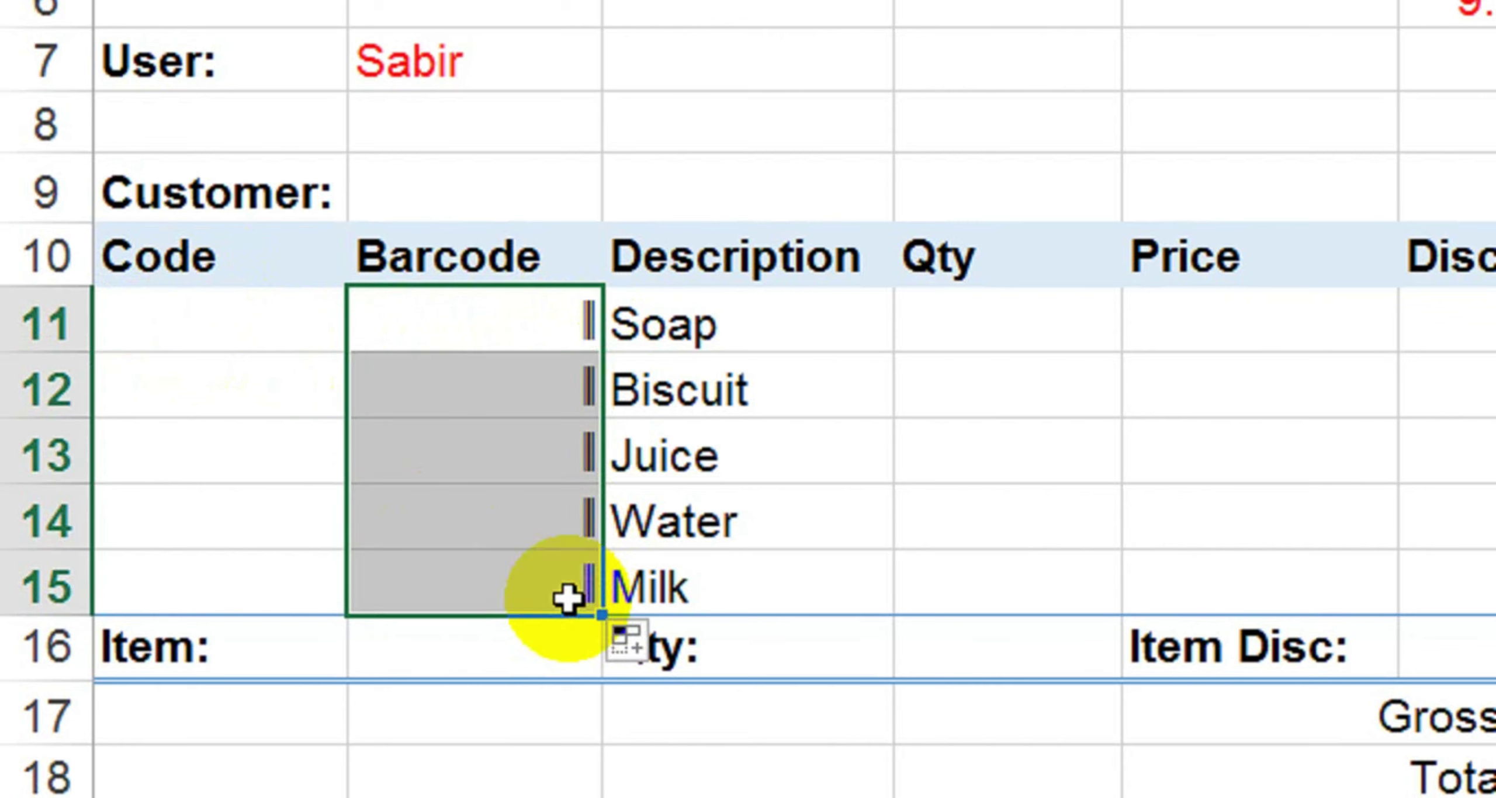
# - Enter the codes 2154565, 287, 3287, 356953 and 3566 for Soap, Biscuit, Juice, Water and Milk in A11:A15
pyautogui.click(215, 338)
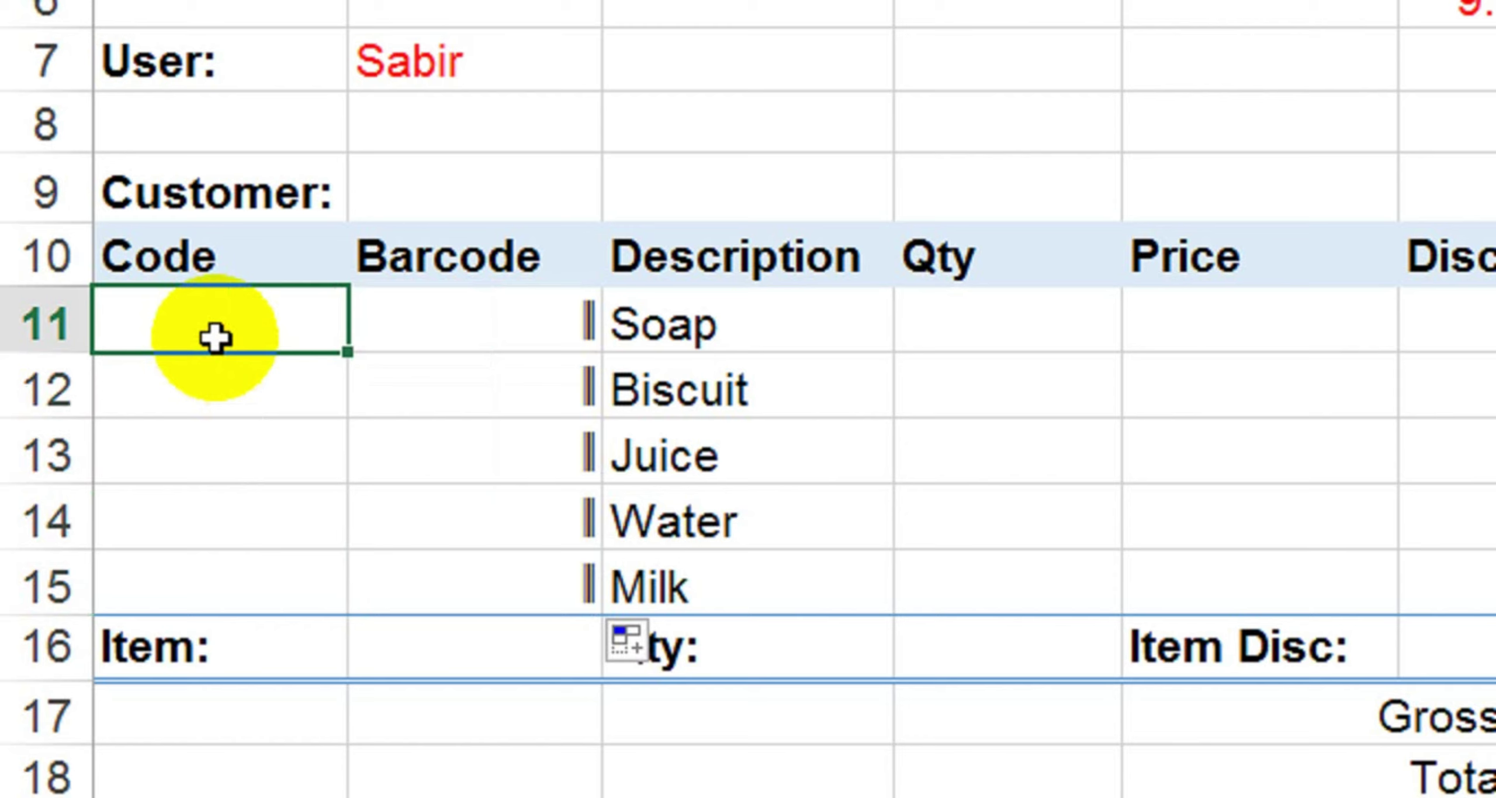
pyautogui.write('2154565')
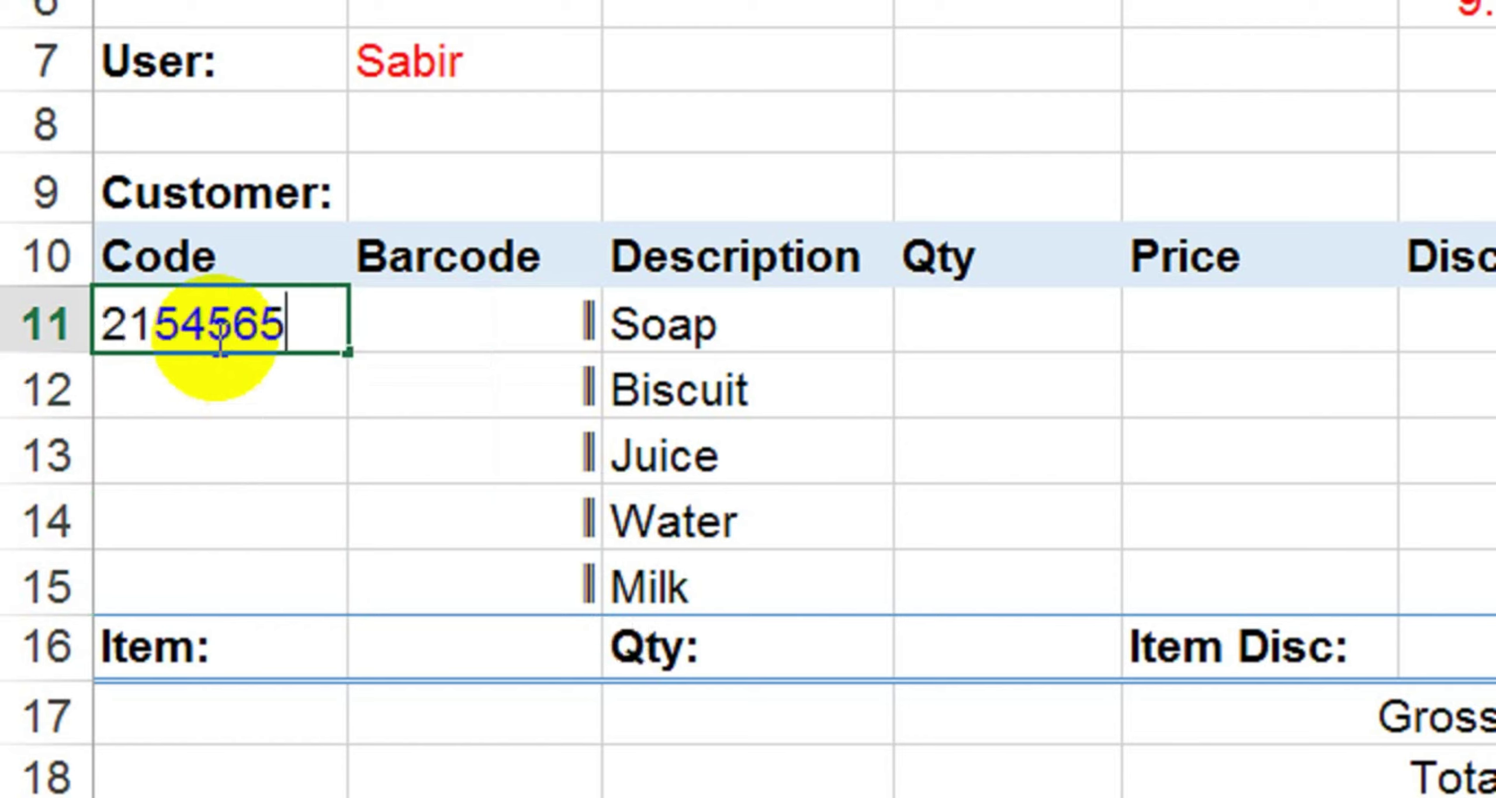
pyautogui.hotkey('ctrl', 'Return')
pyautogui.press('Return')
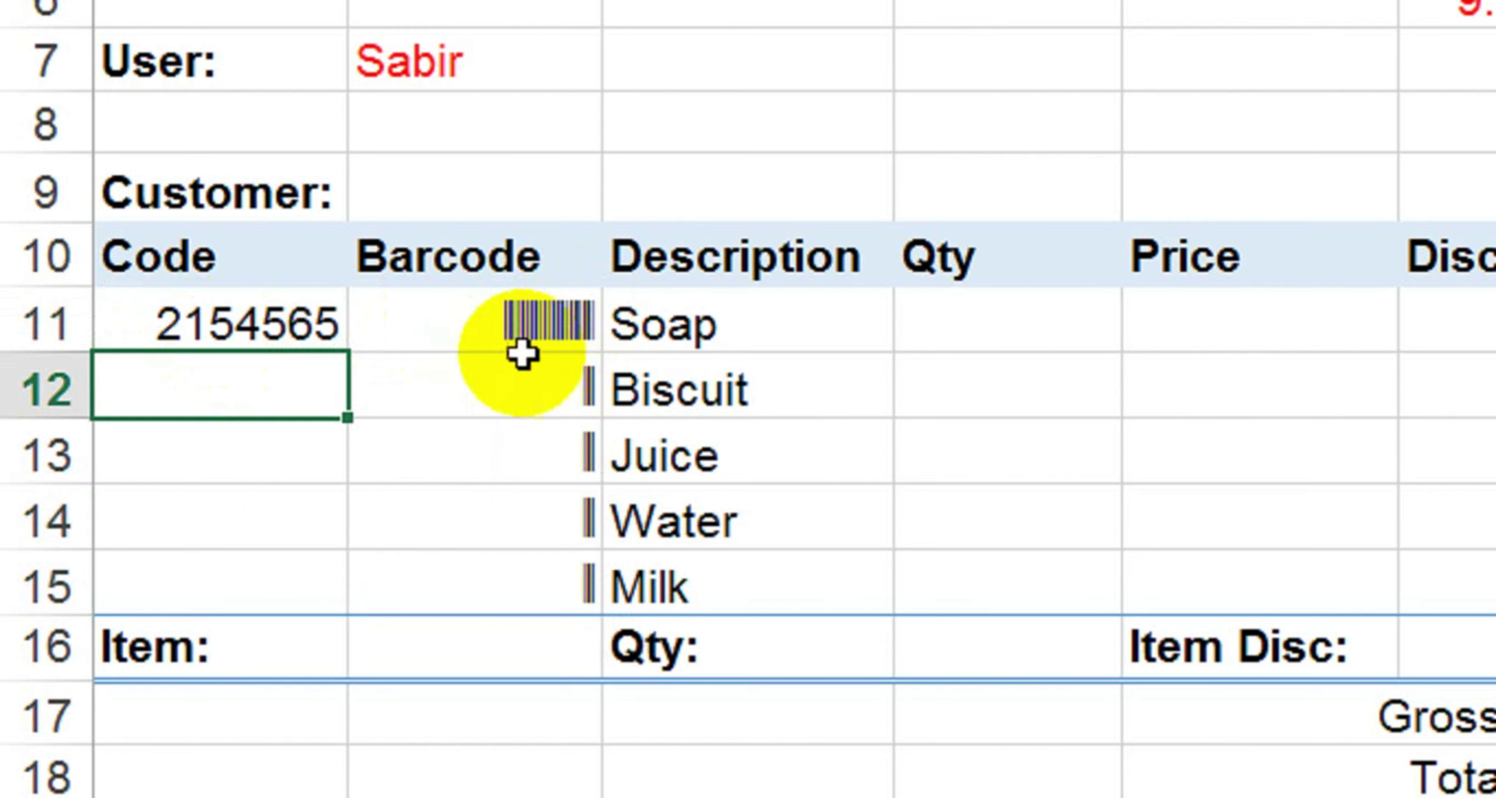
pyautogui.doubleClick(214, 394)
pyautogui.write('287')
pyautogui.press('Return')
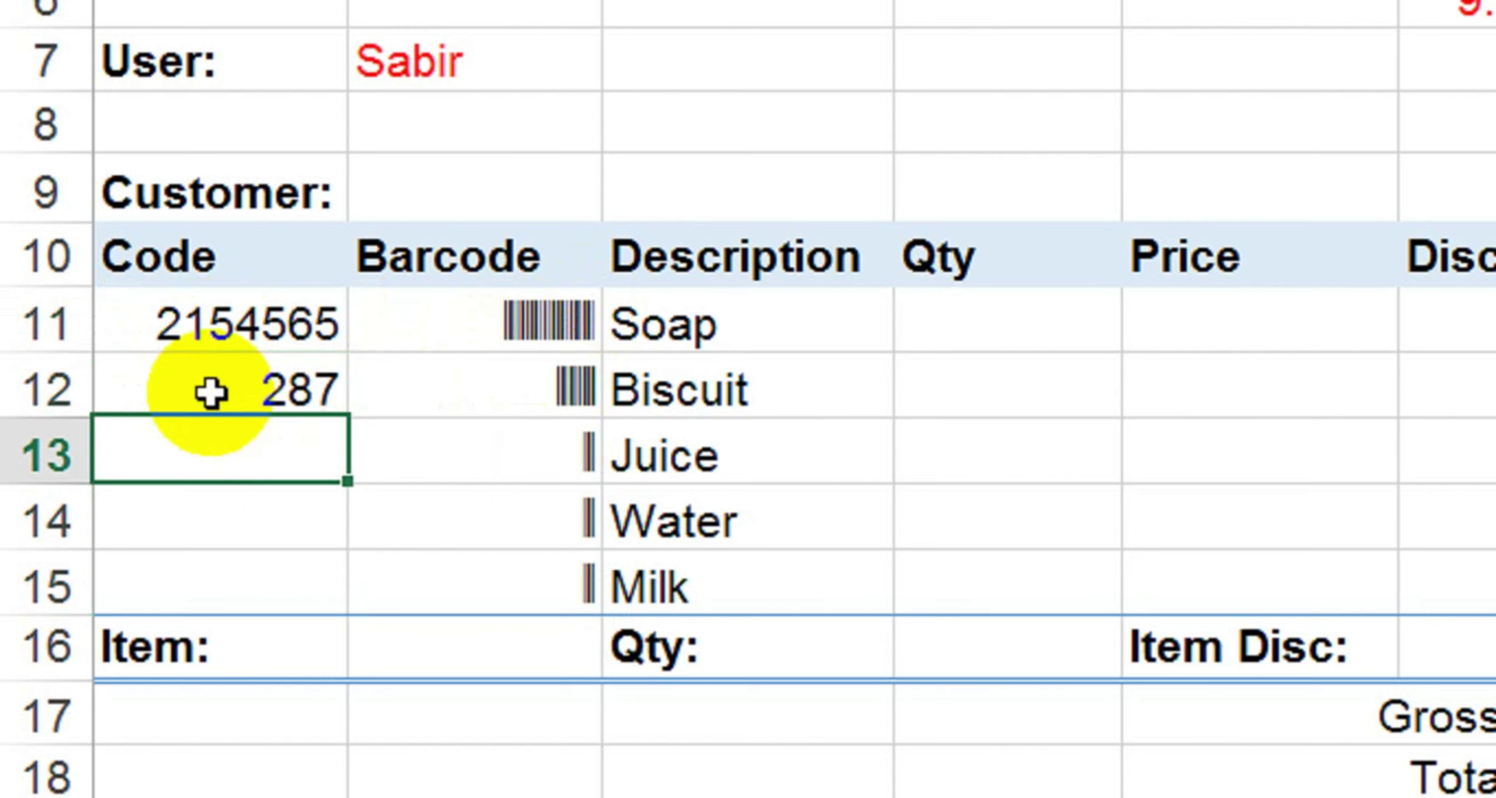
pyautogui.write('3287')
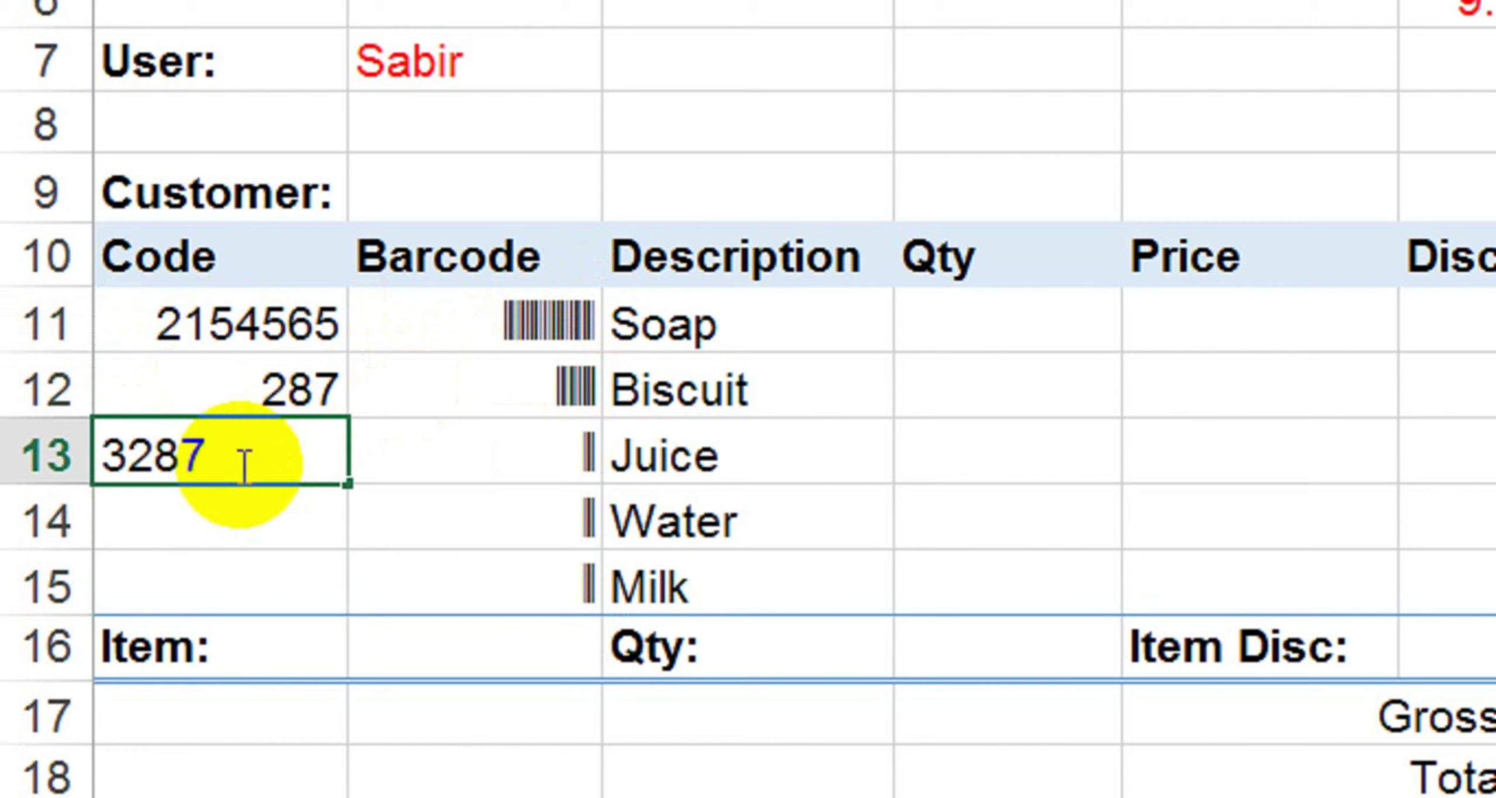
pyautogui.press('Return')
pyautogui.write('356953')
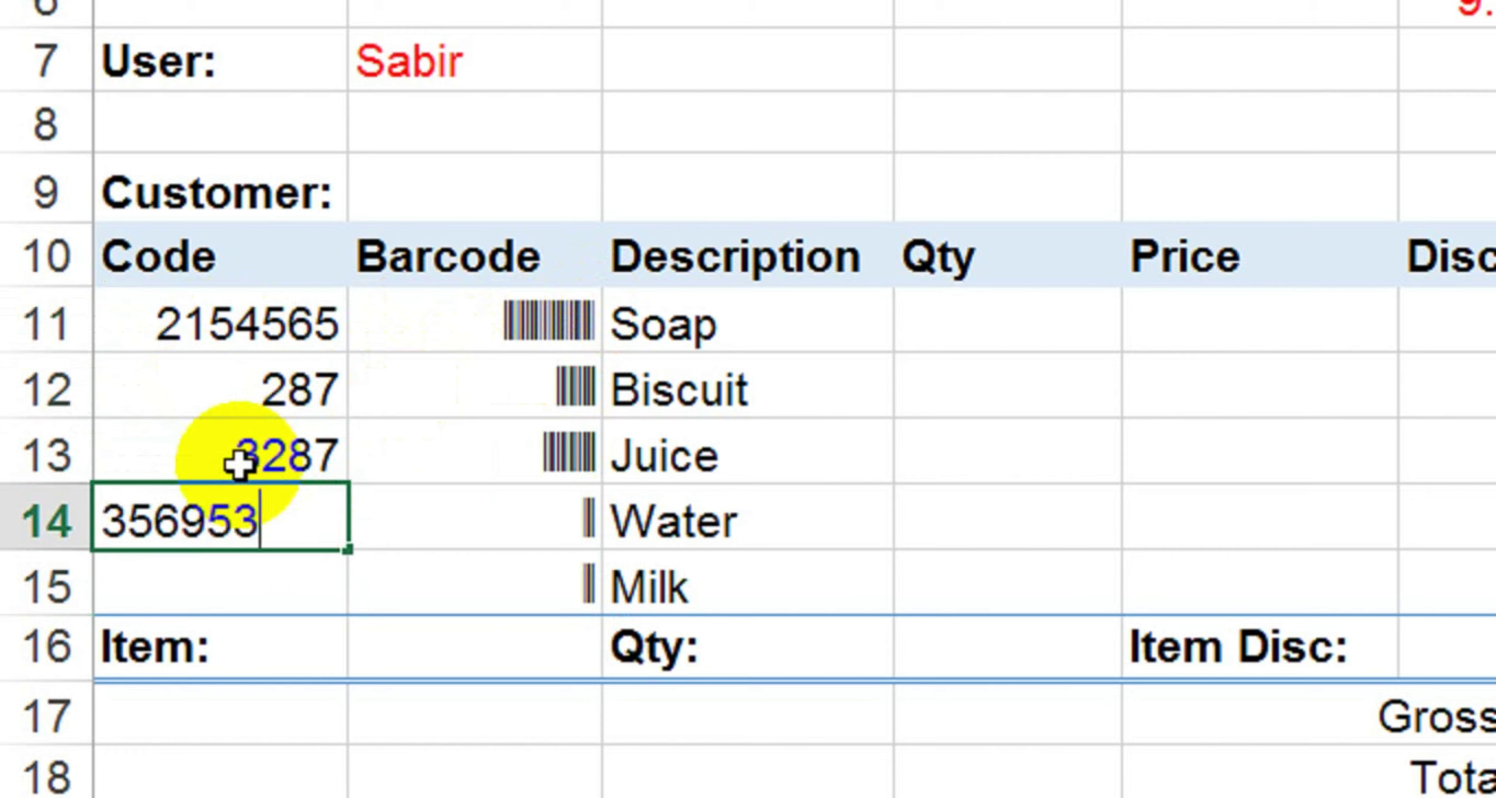
pyautogui.press('Return')
pyautogui.write('3566')
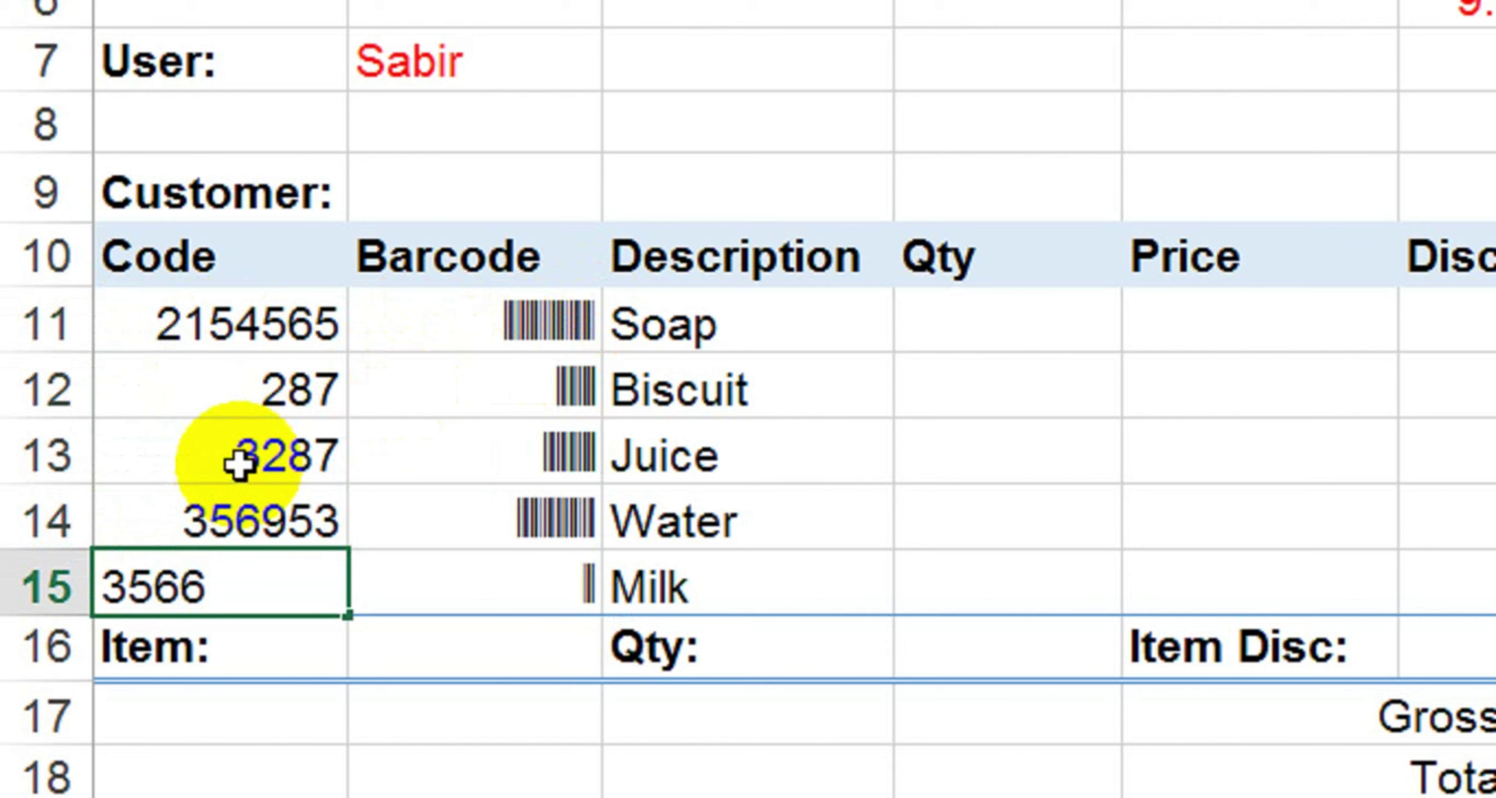
pyautogui.press('Return')
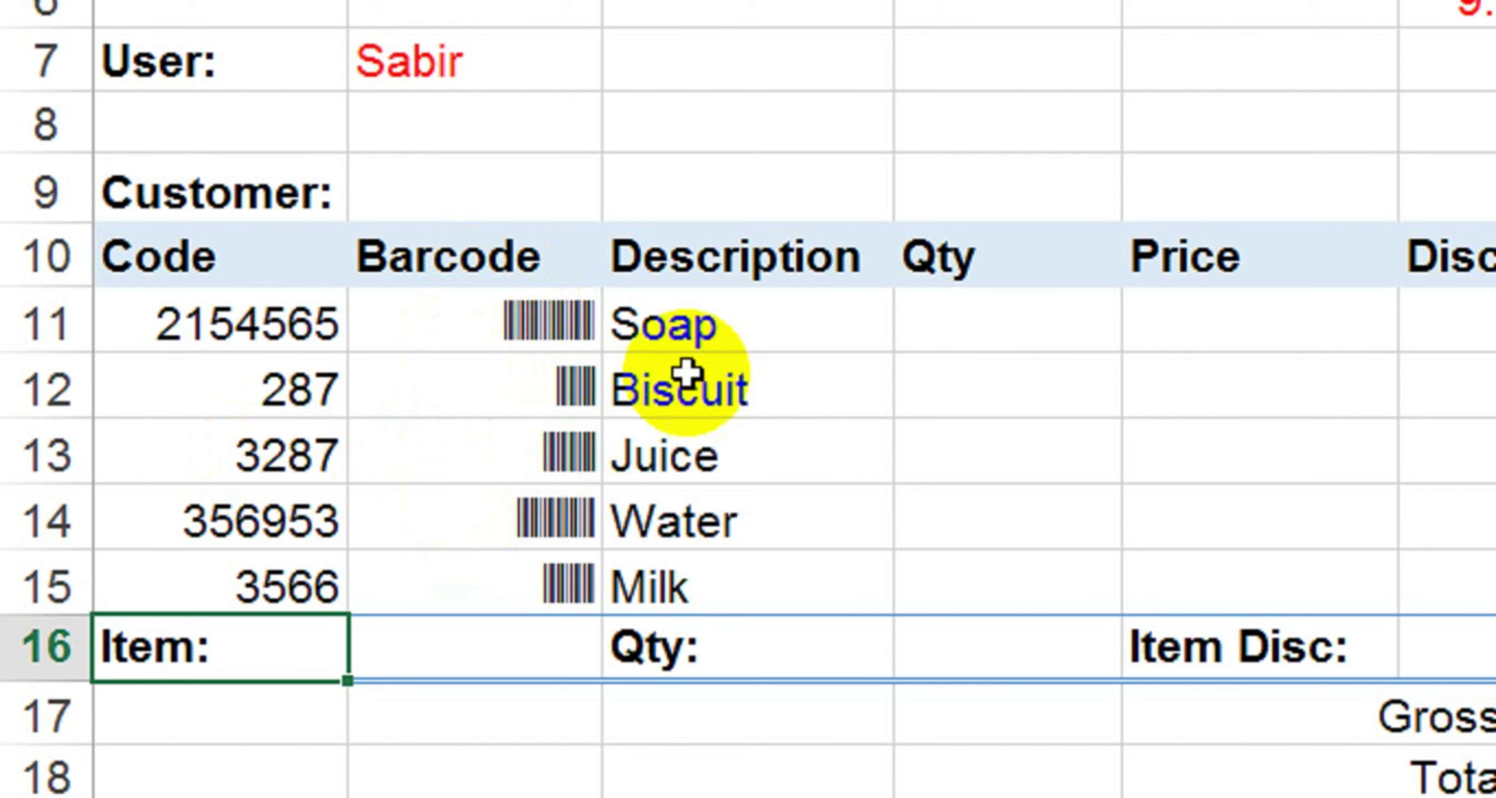
# - Enter the quantities 3, 6, 4, 5 and 2 for Soap, Biscuit, Juice, Water and Milk in the Qty column
pyautogui.click(741, 307)
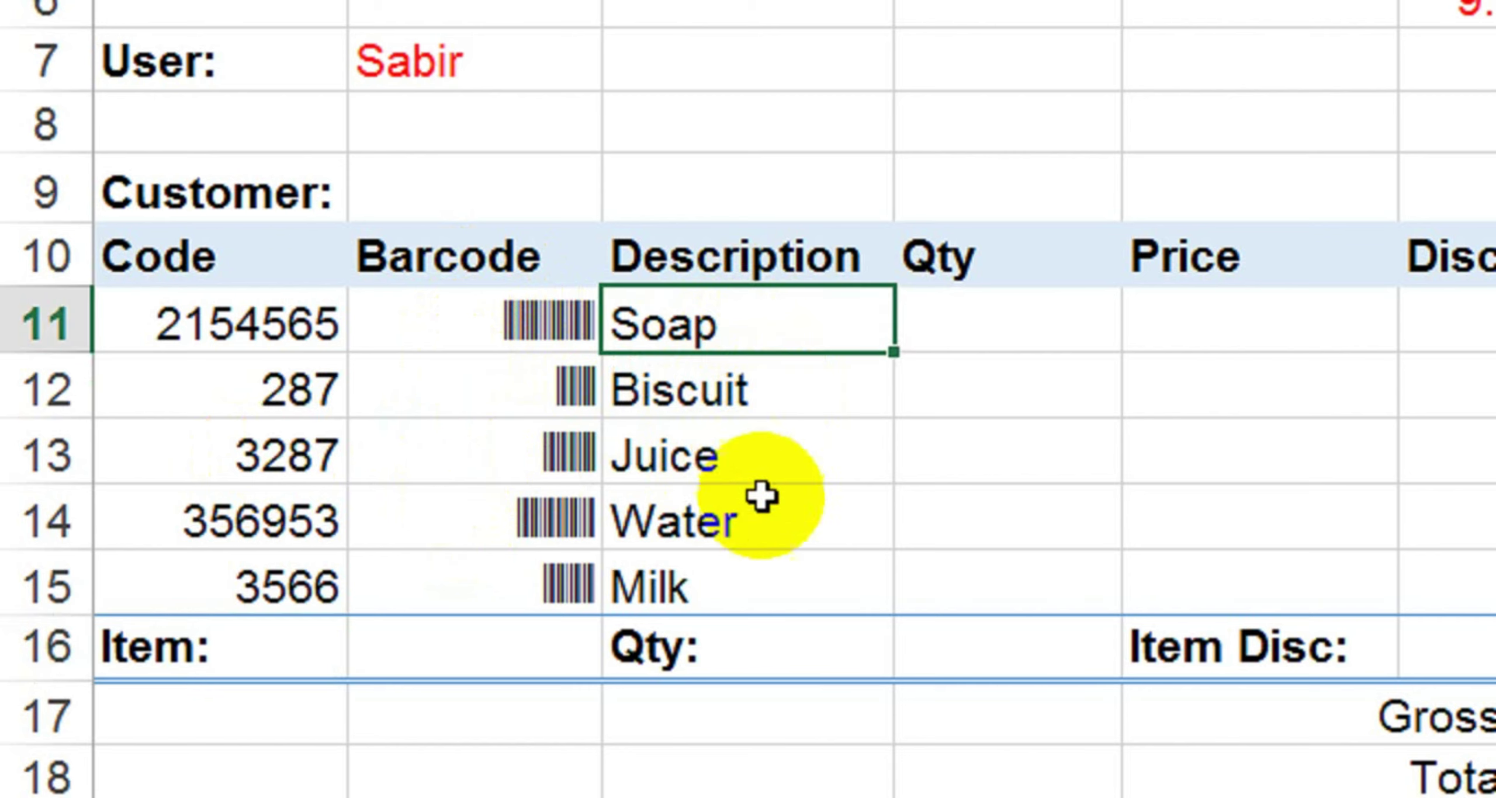
pyautogui.click(1019, 344)
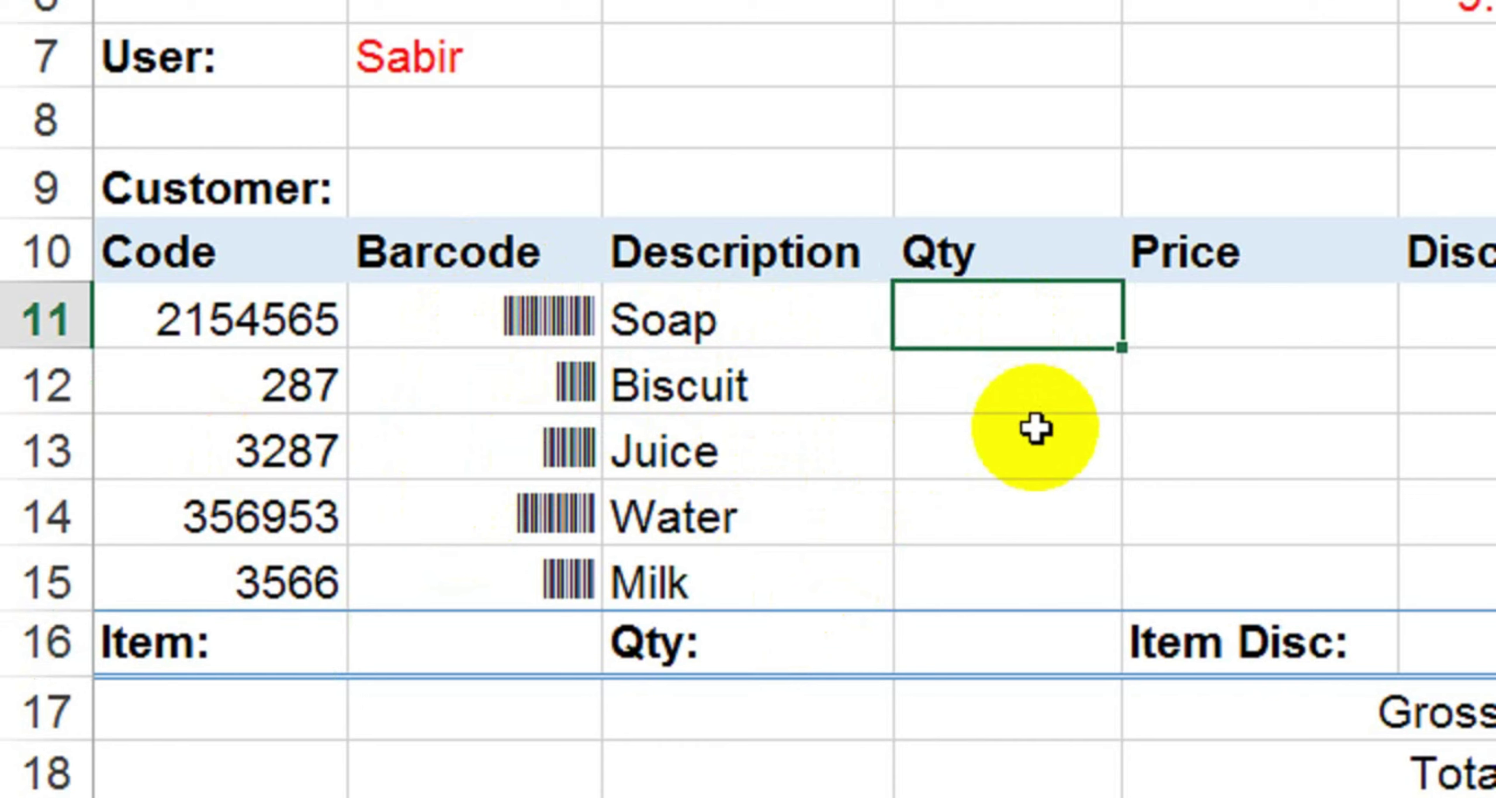
pyautogui.write('3')
pyautogui.press('Return')
pyautogui.write('6')
pyautogui.press('Return')
pyautogui.write('4')
pyautogui.press('Return')
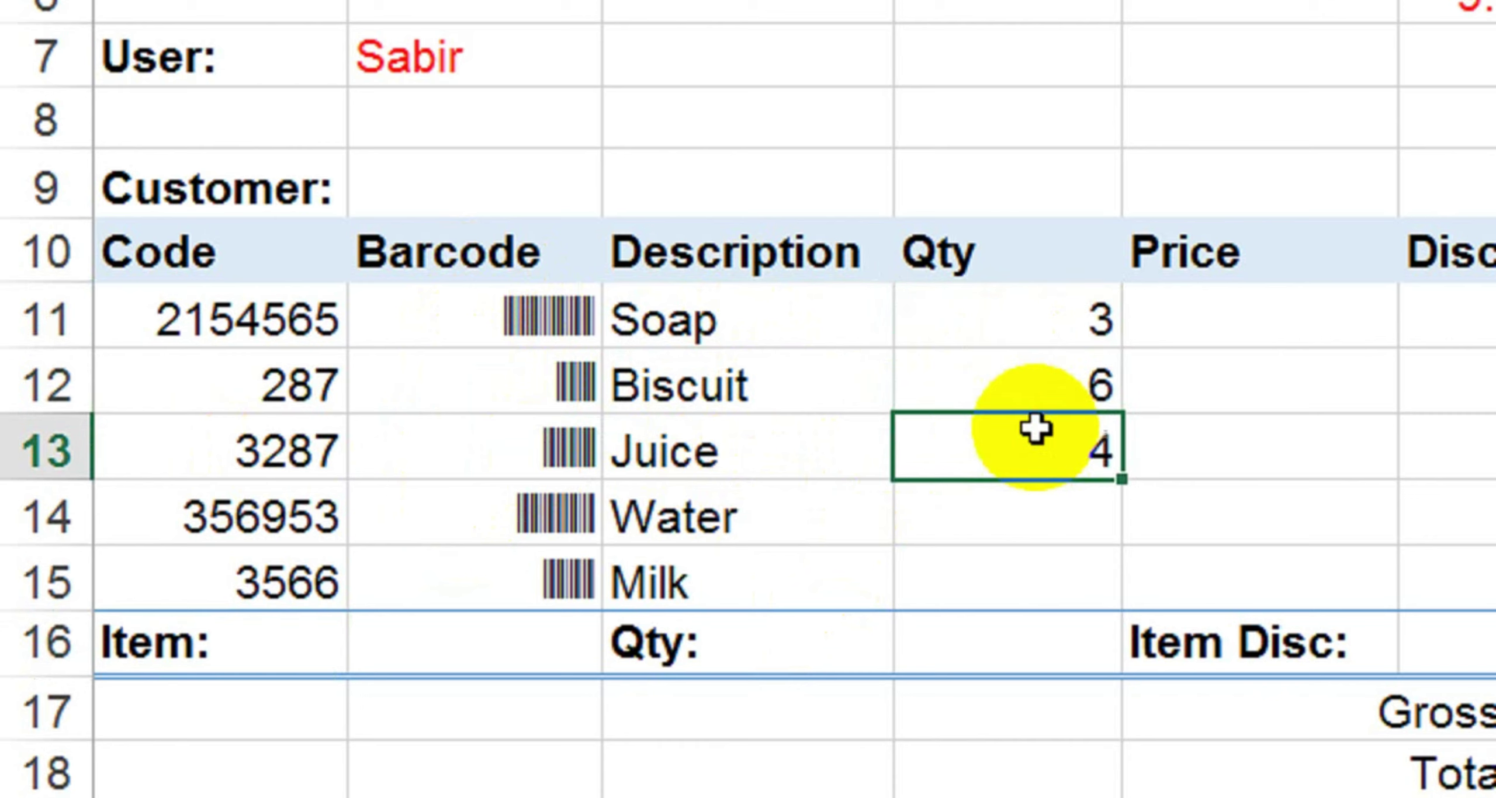
pyautogui.press('Return')
pyautogui.write('5')
pyautogui.press('Return')
pyautogui.write('2')
pyautogui.press('Return')
pyautogui.press('Tab')
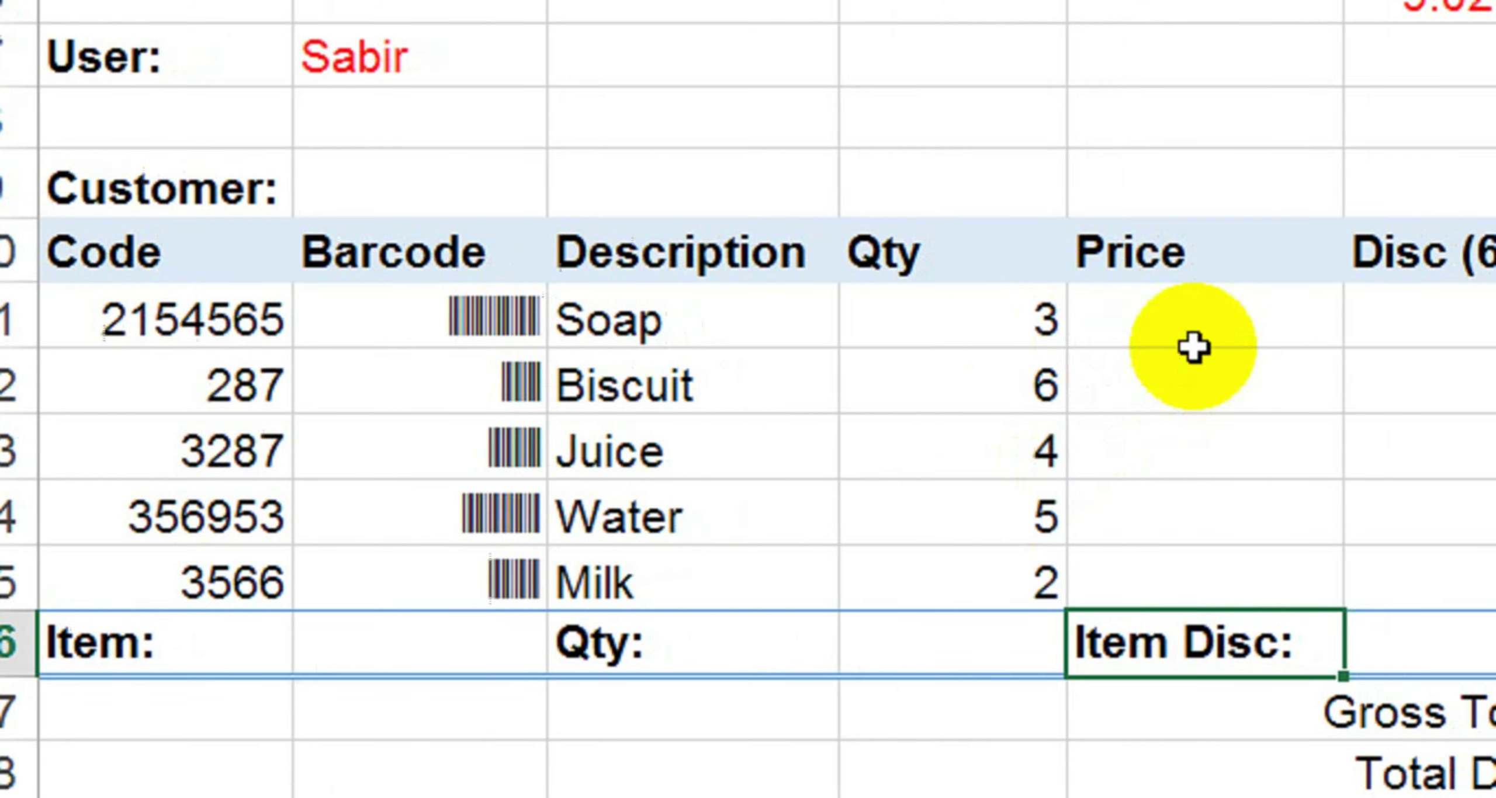
# - Enter the prices 150, 100, 250, 300 and 350 for Soap, Biscuit, Juice, Water and Milk in the Price column
pyautogui.click(1152, 307)
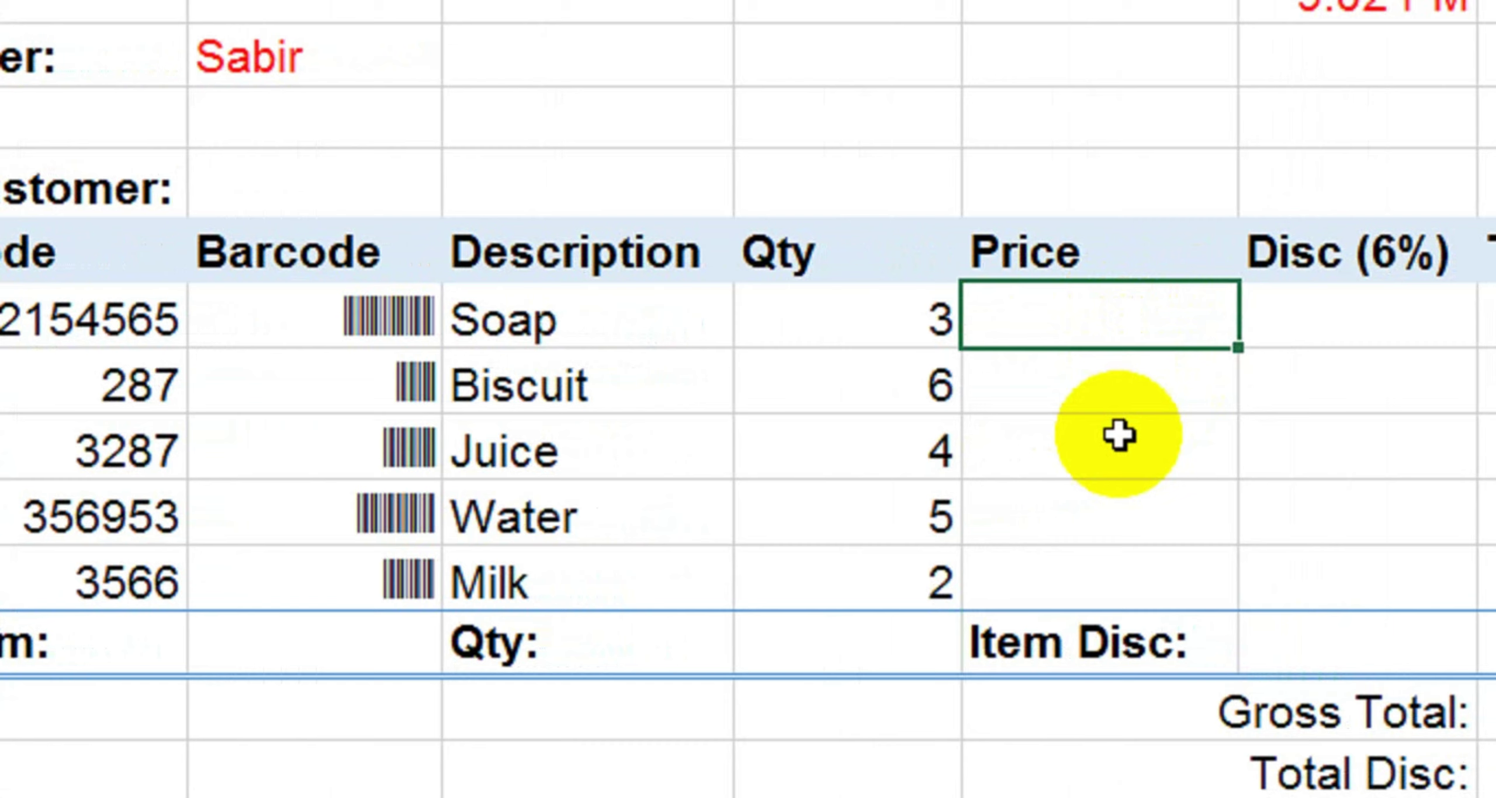
pyautogui.write('150')
pyautogui.press('Return')
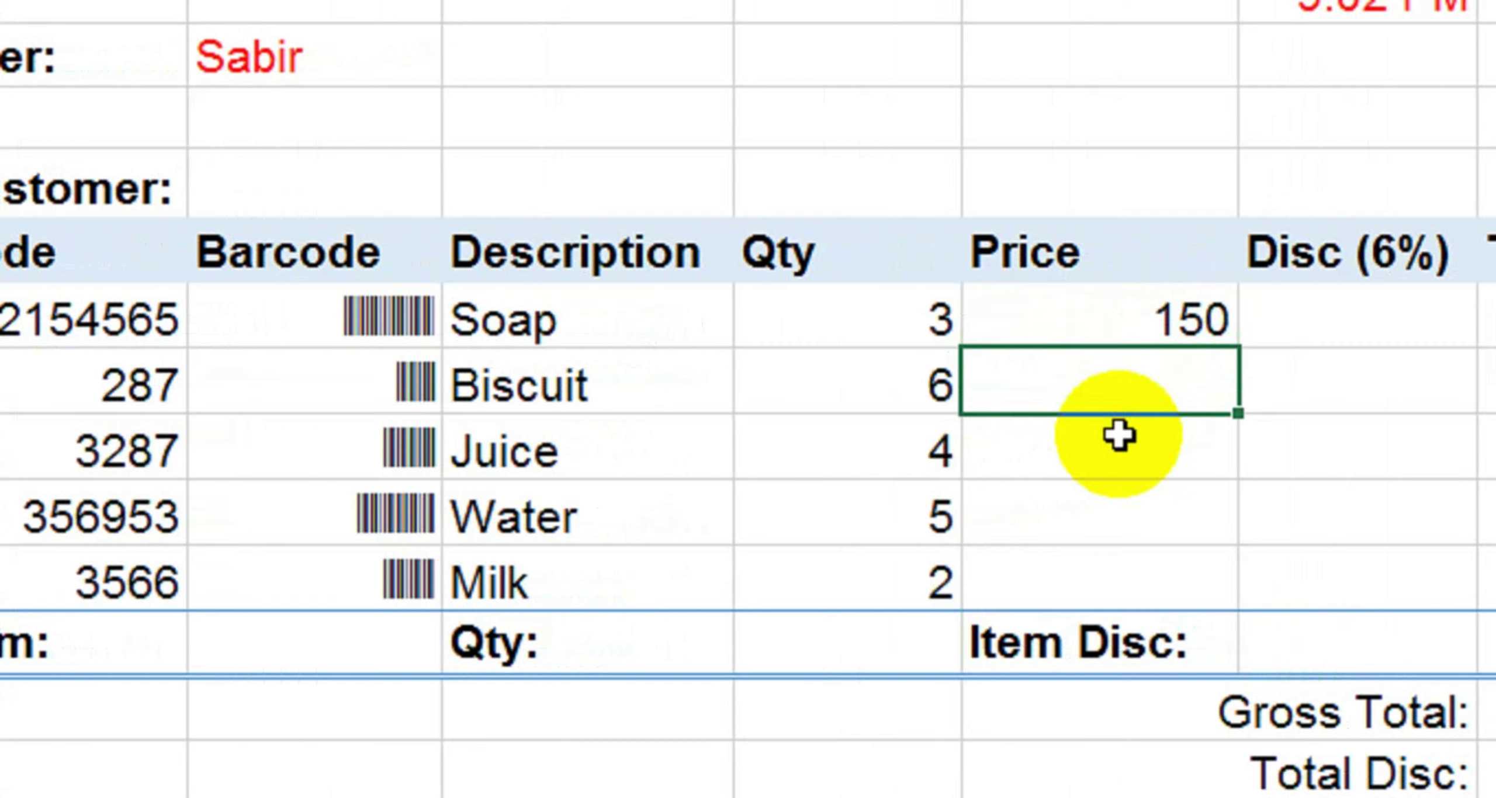
pyautogui.write('100')
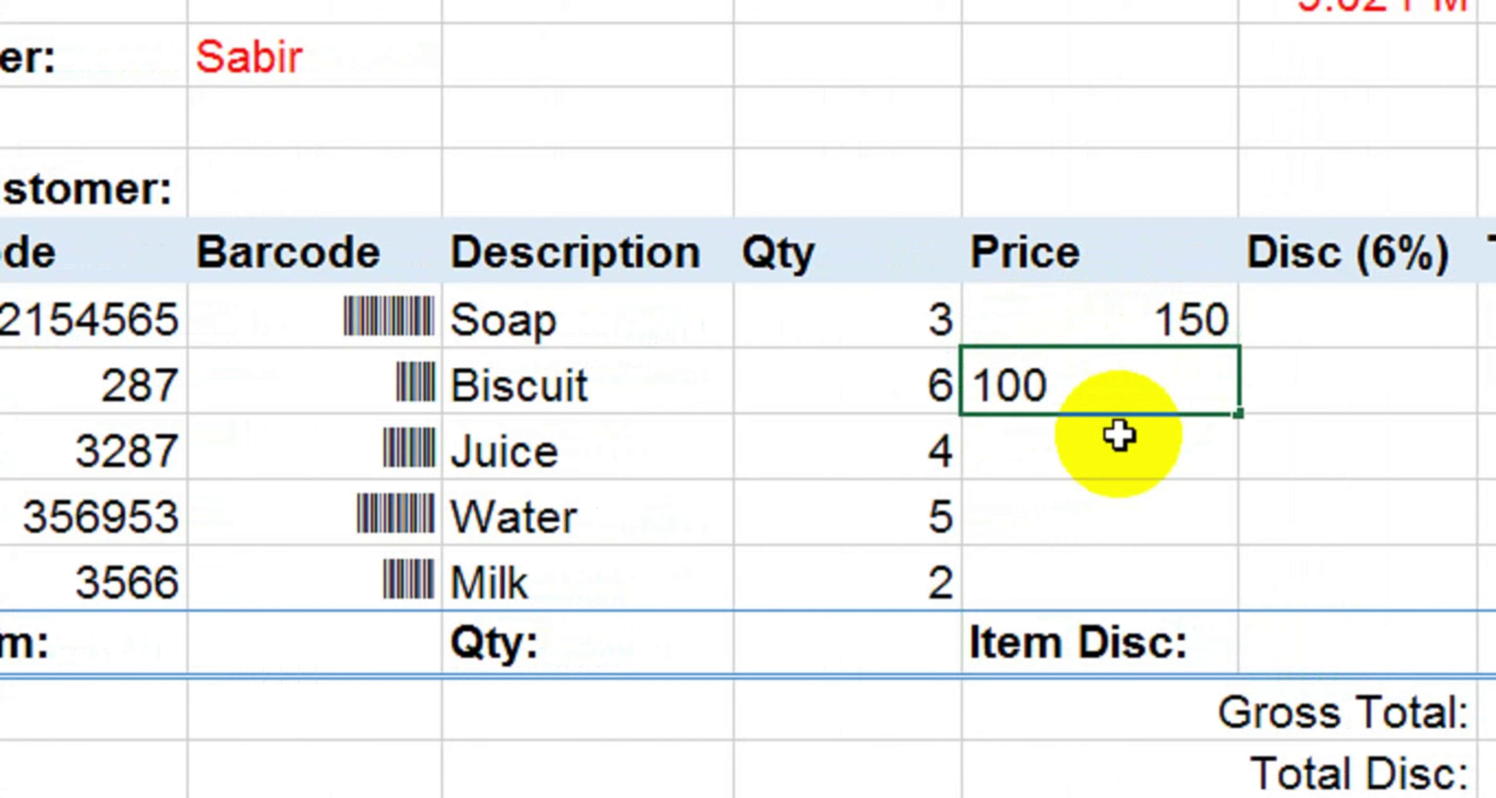
pyautogui.press('Return')
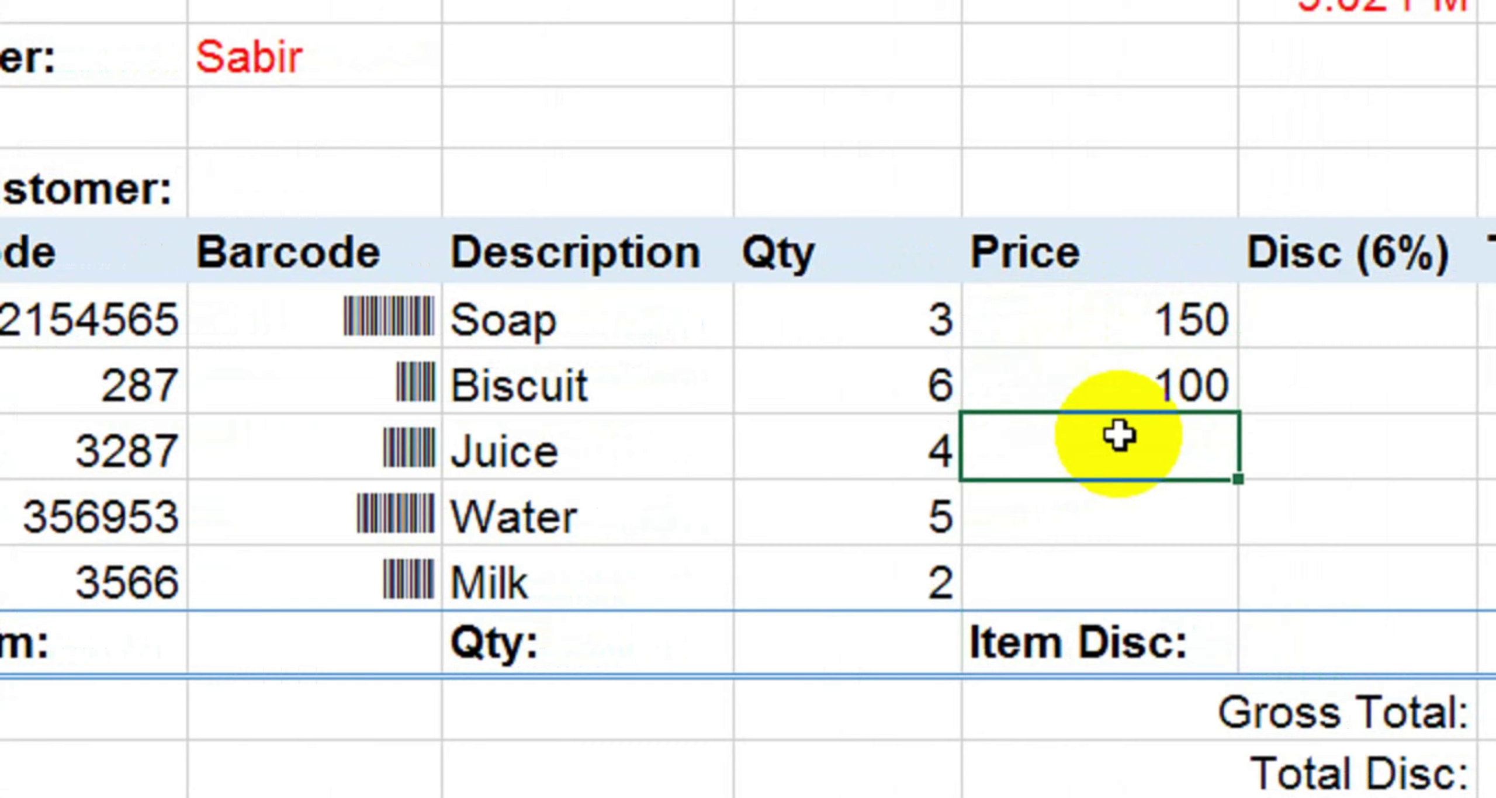
pyautogui.write('250')
pyautogui.press('Return')
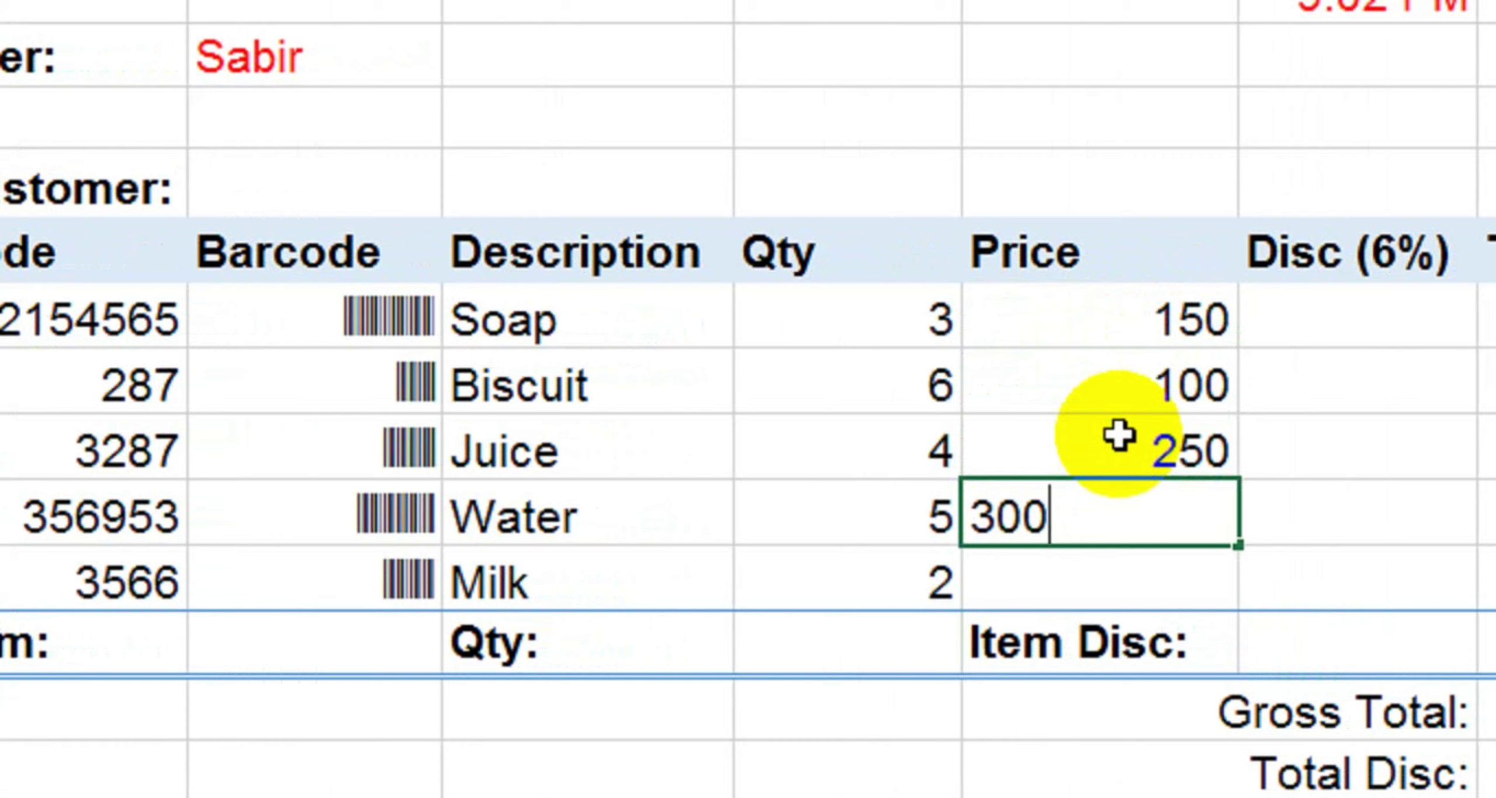
pyautogui.press('Return')
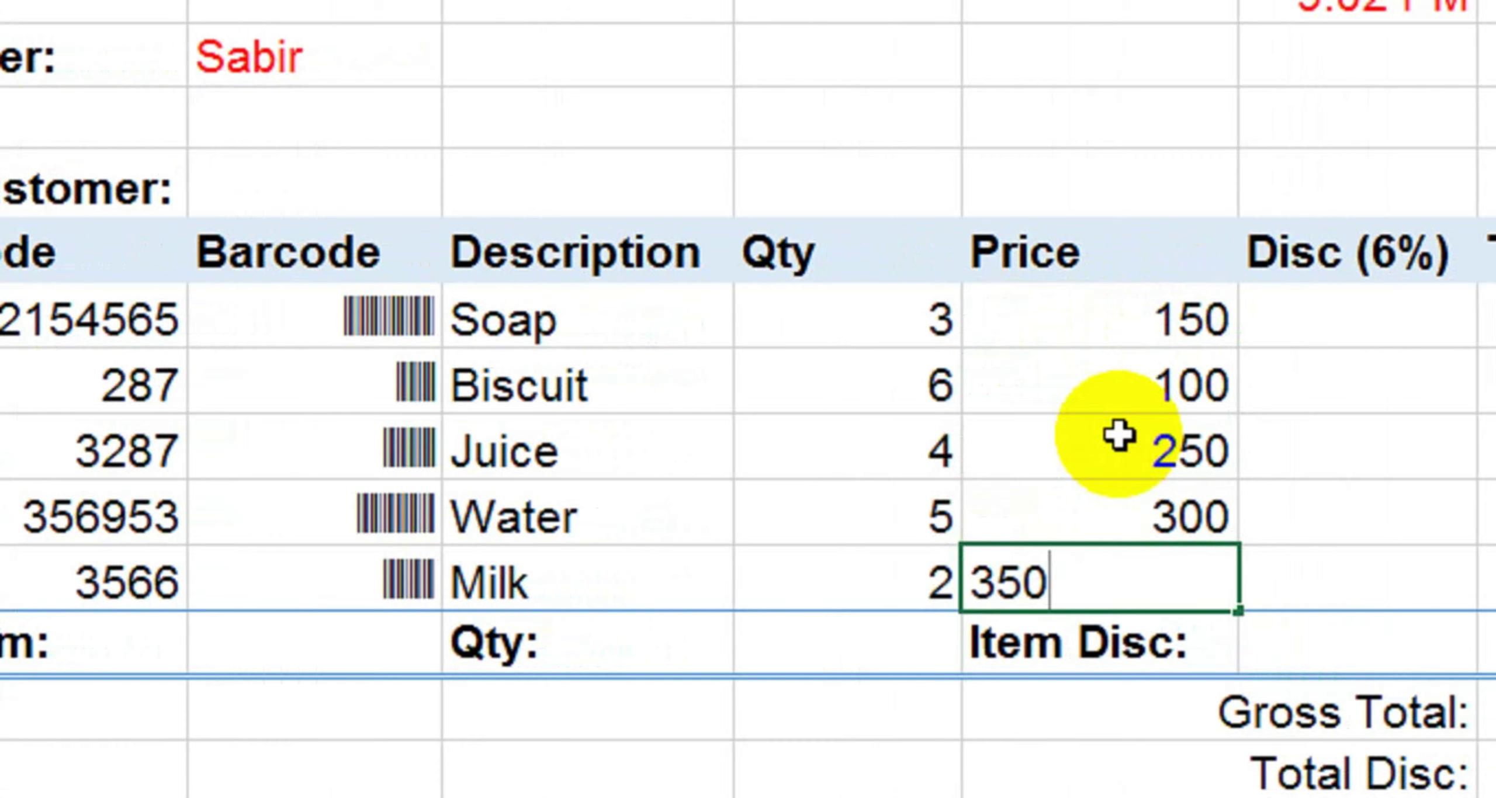
pyautogui.write('350')
pyautogui.press('Return')
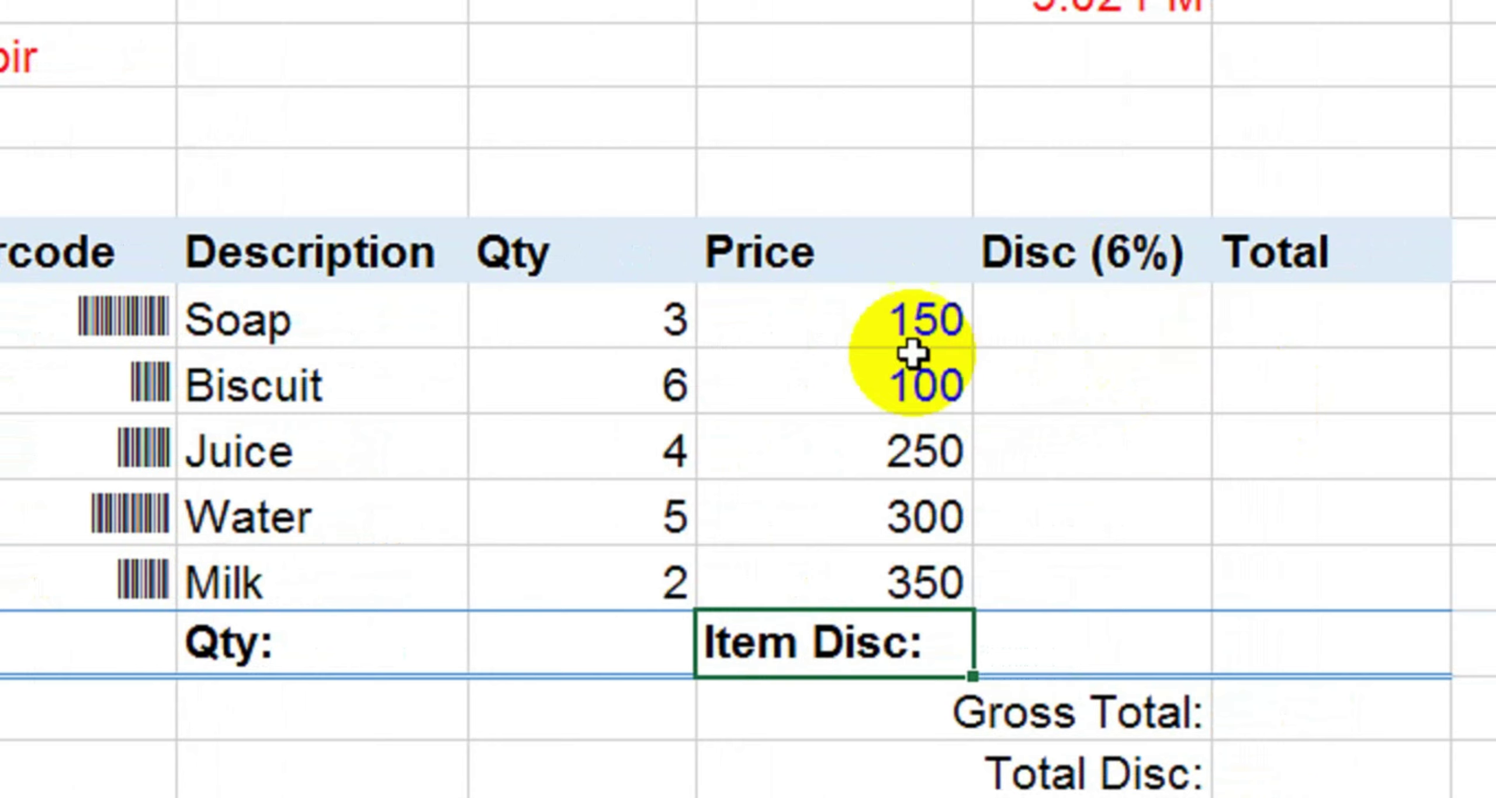
# - Calculate the Soap discount in F11 with =E11*6% and fill the formula down the Disc (6%) column through Milk
pyautogui.click(1059, 327)
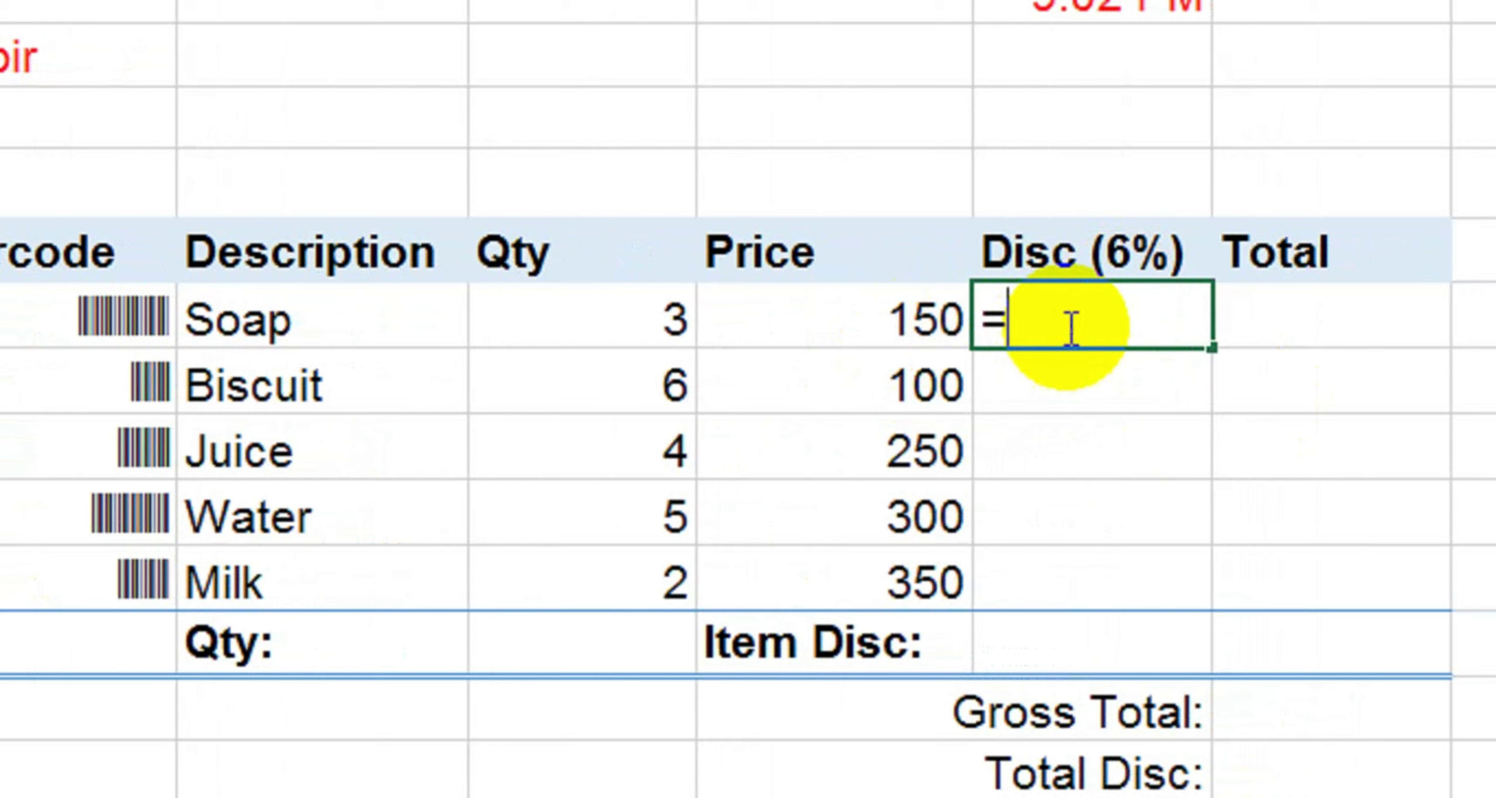
pyautogui.write('=')
pyautogui.click(908, 320)
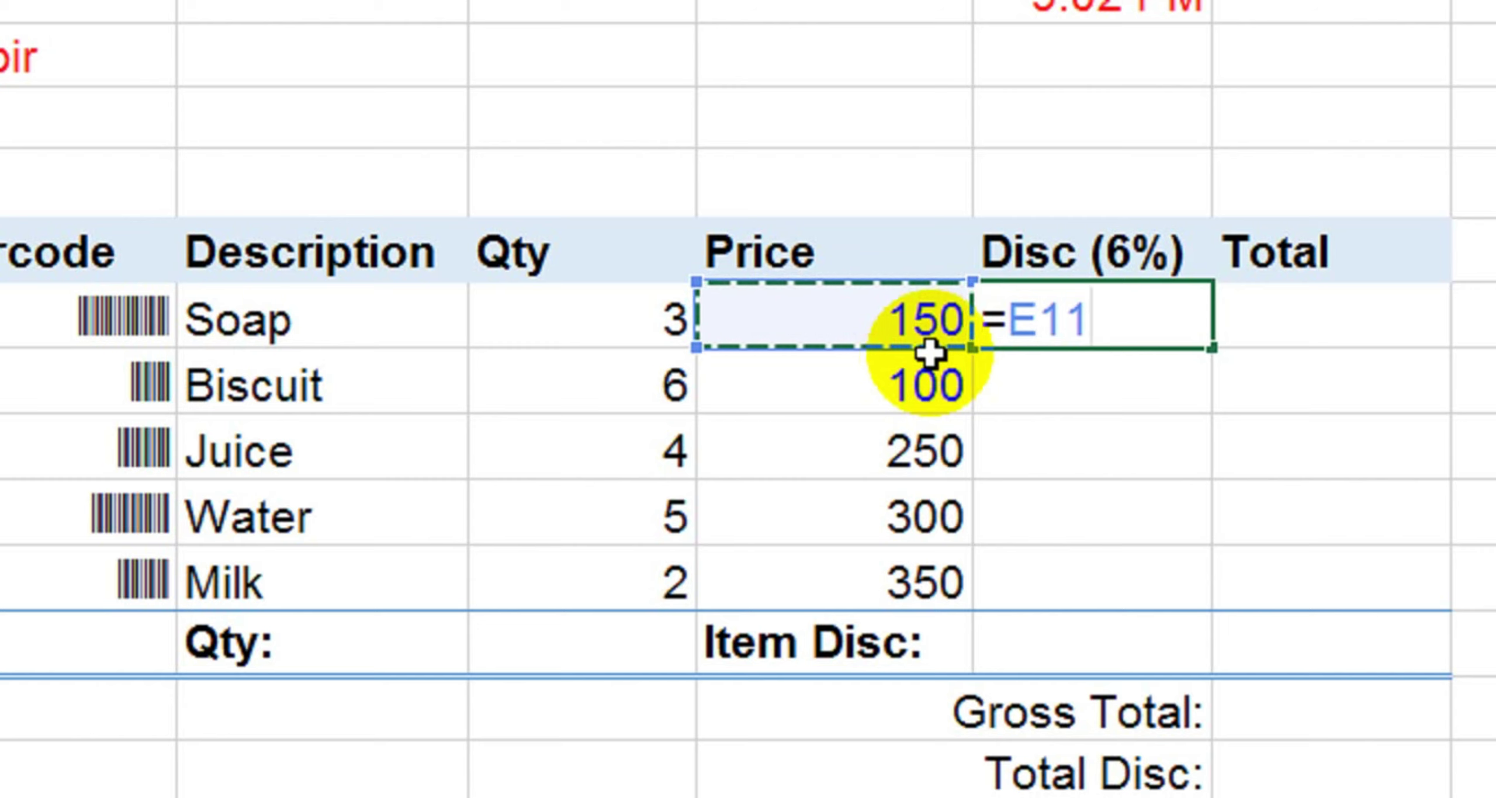
pyautogui.write('*')
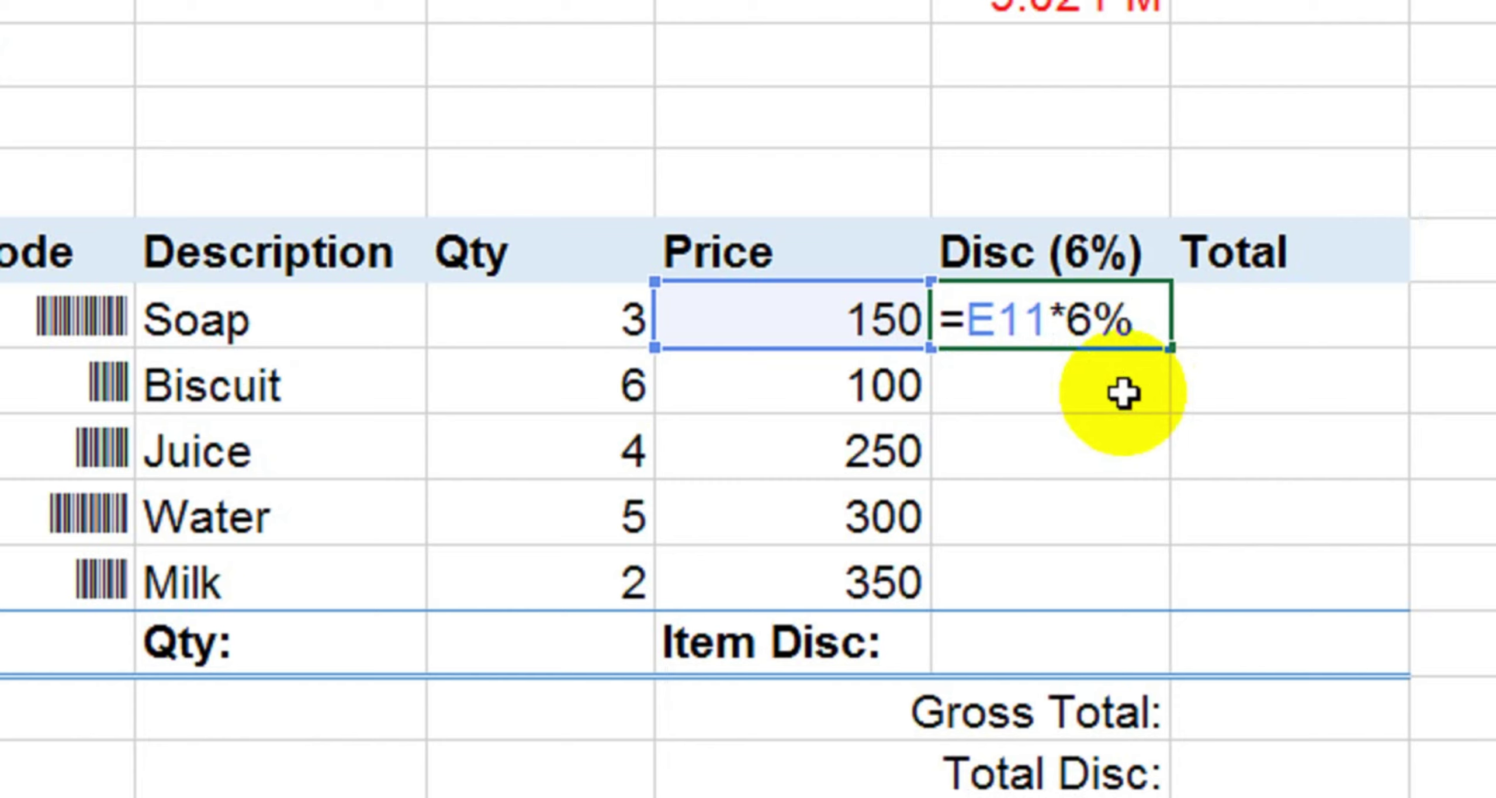
pyautogui.press('Return')
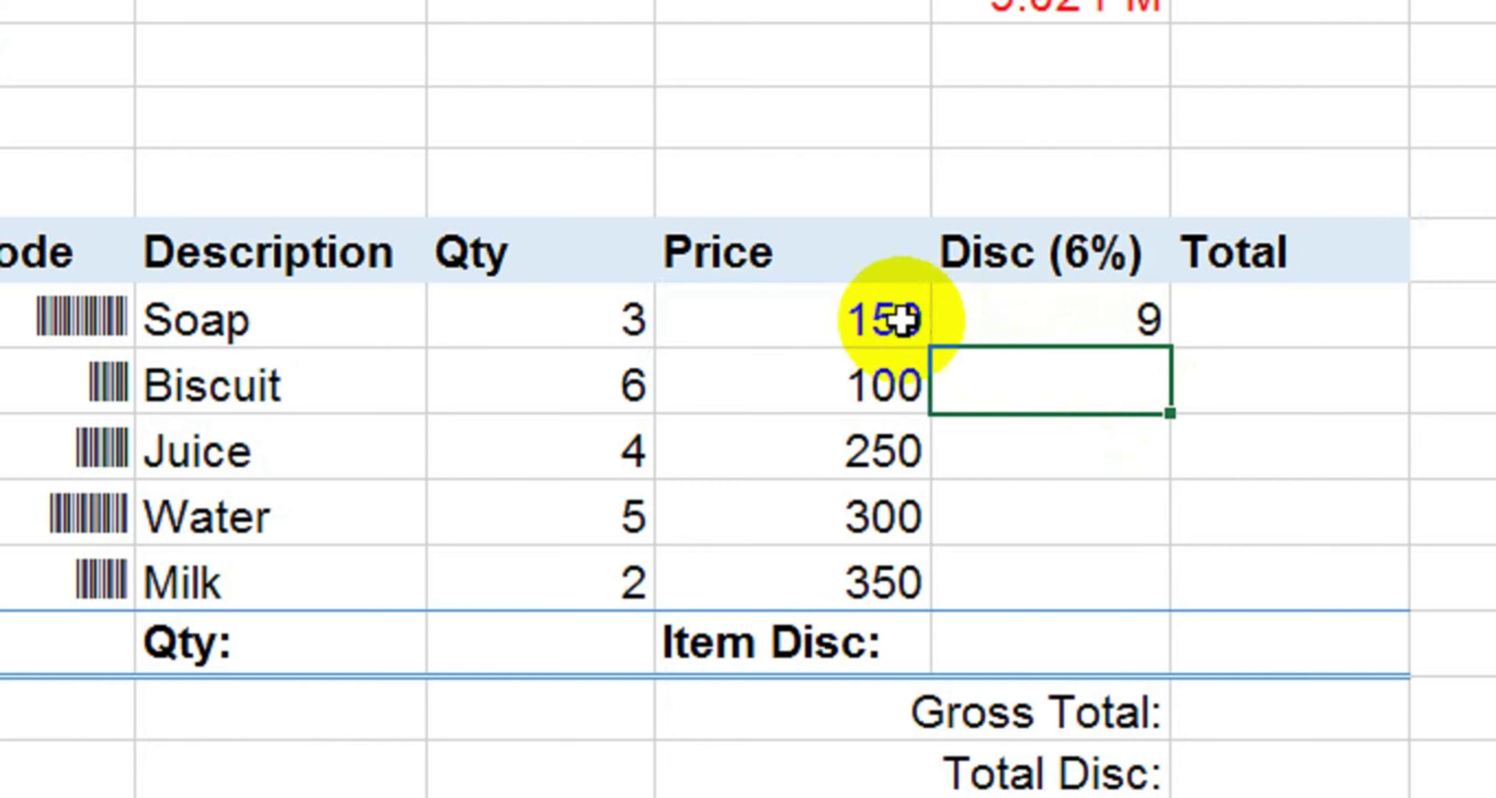
pyautogui.click(1119, 332)
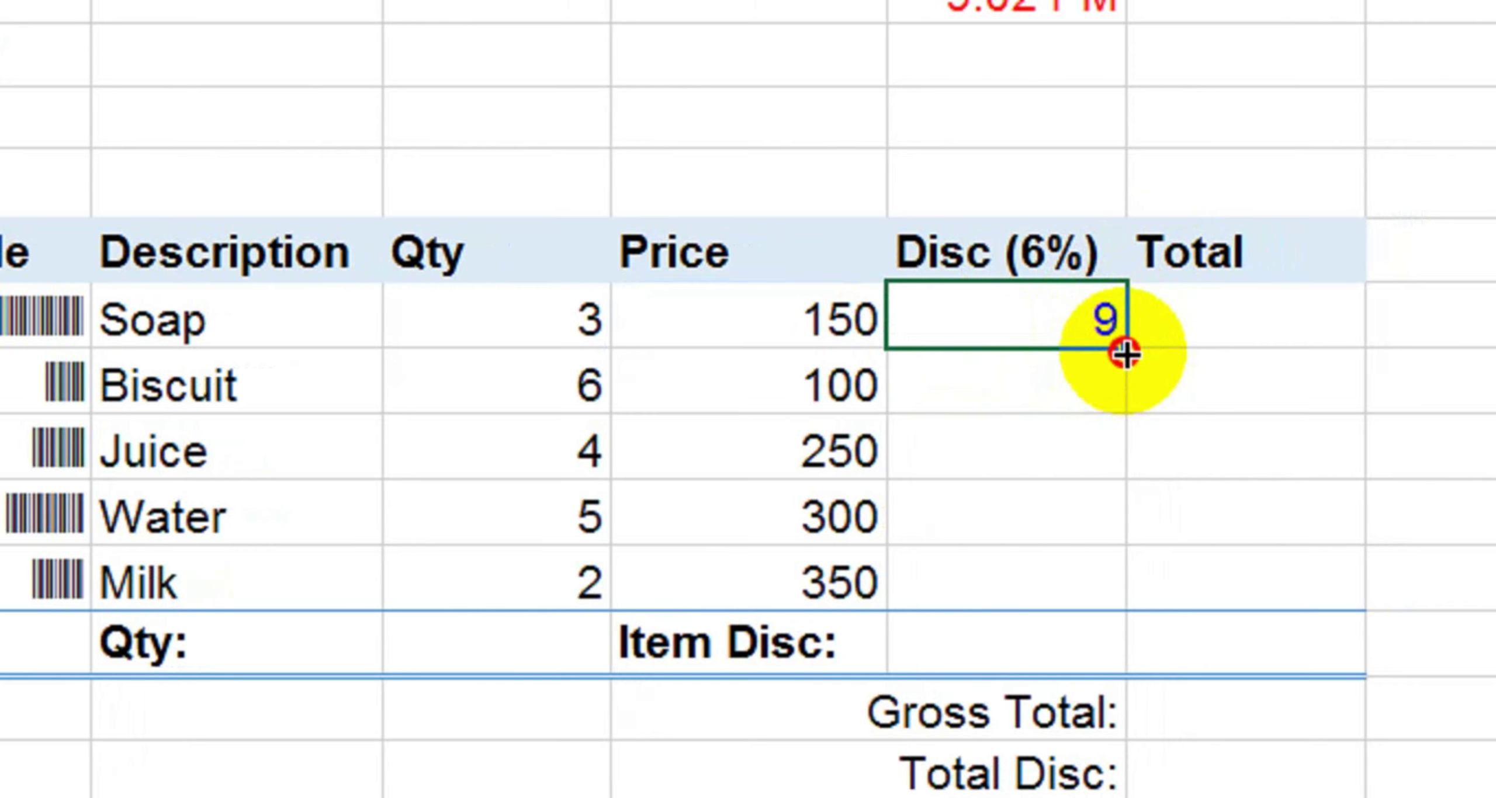
pyautogui.moveTo(1125, 354); pyautogui.dragTo(1102, 633)
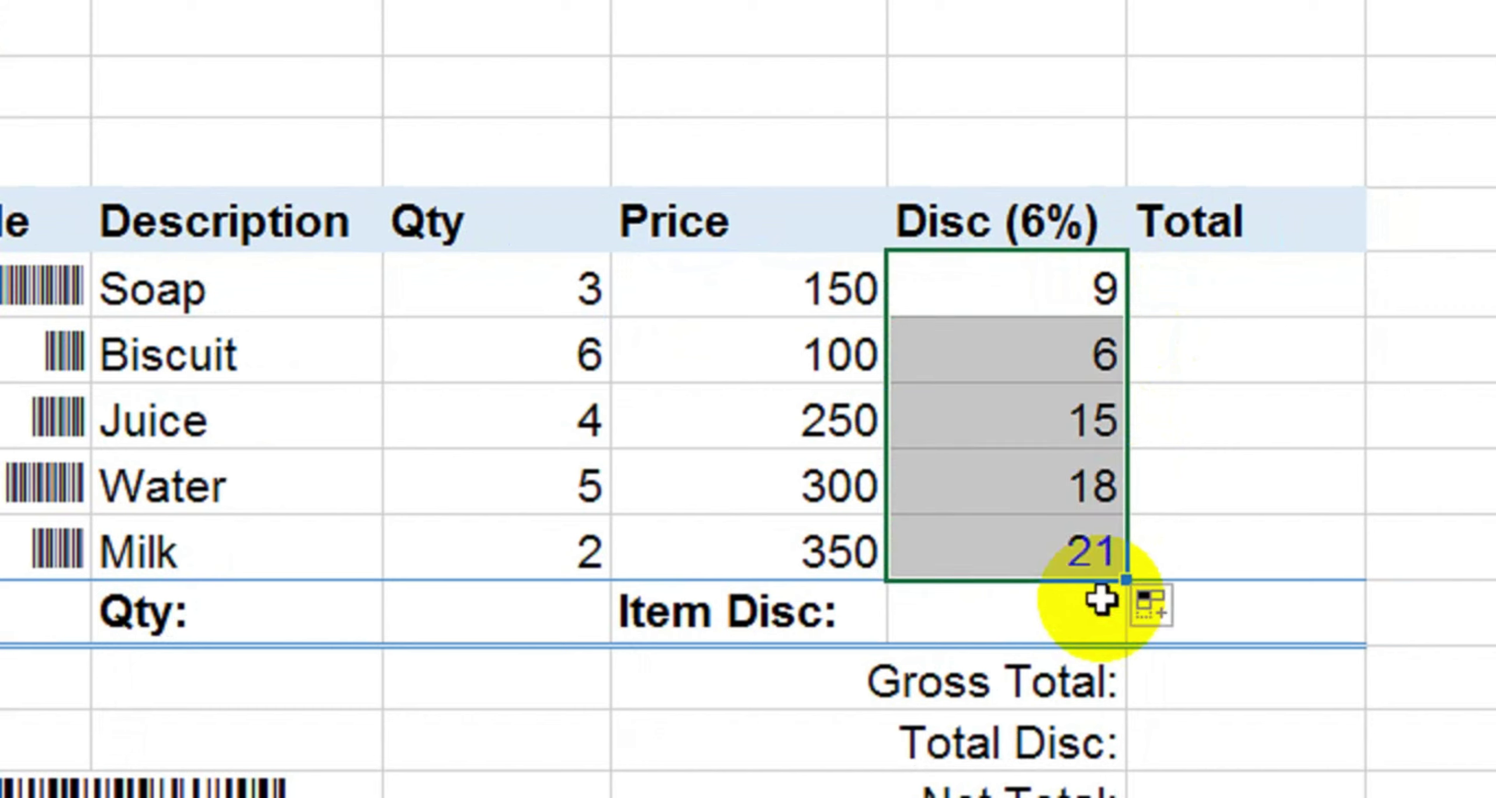
pyautogui.click(989, 354)
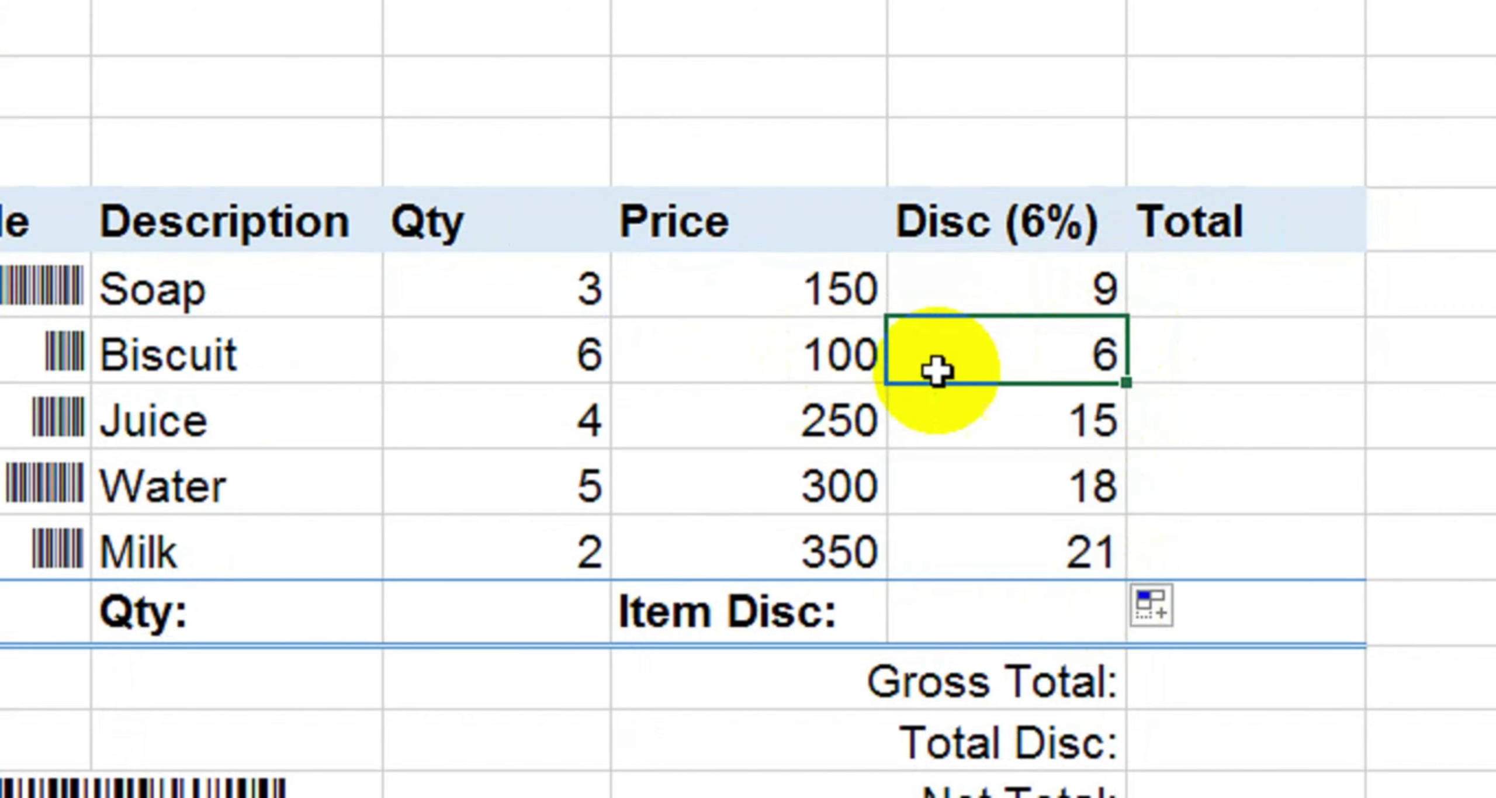
pyautogui.click(1020, 420)
pyautogui.click(1020, 491)
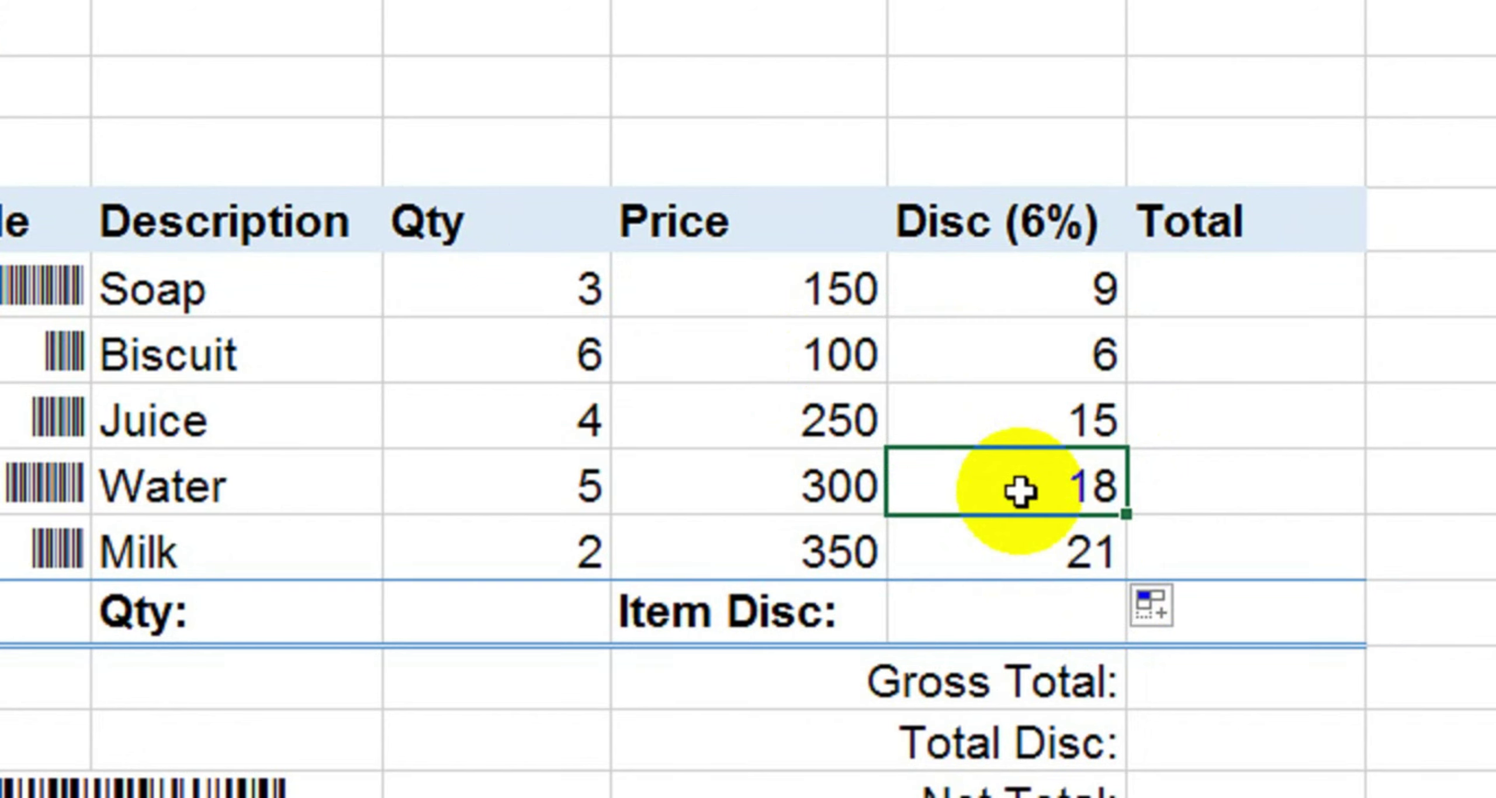
pyautogui.click(1002, 596)
pyautogui.click(805, 527)
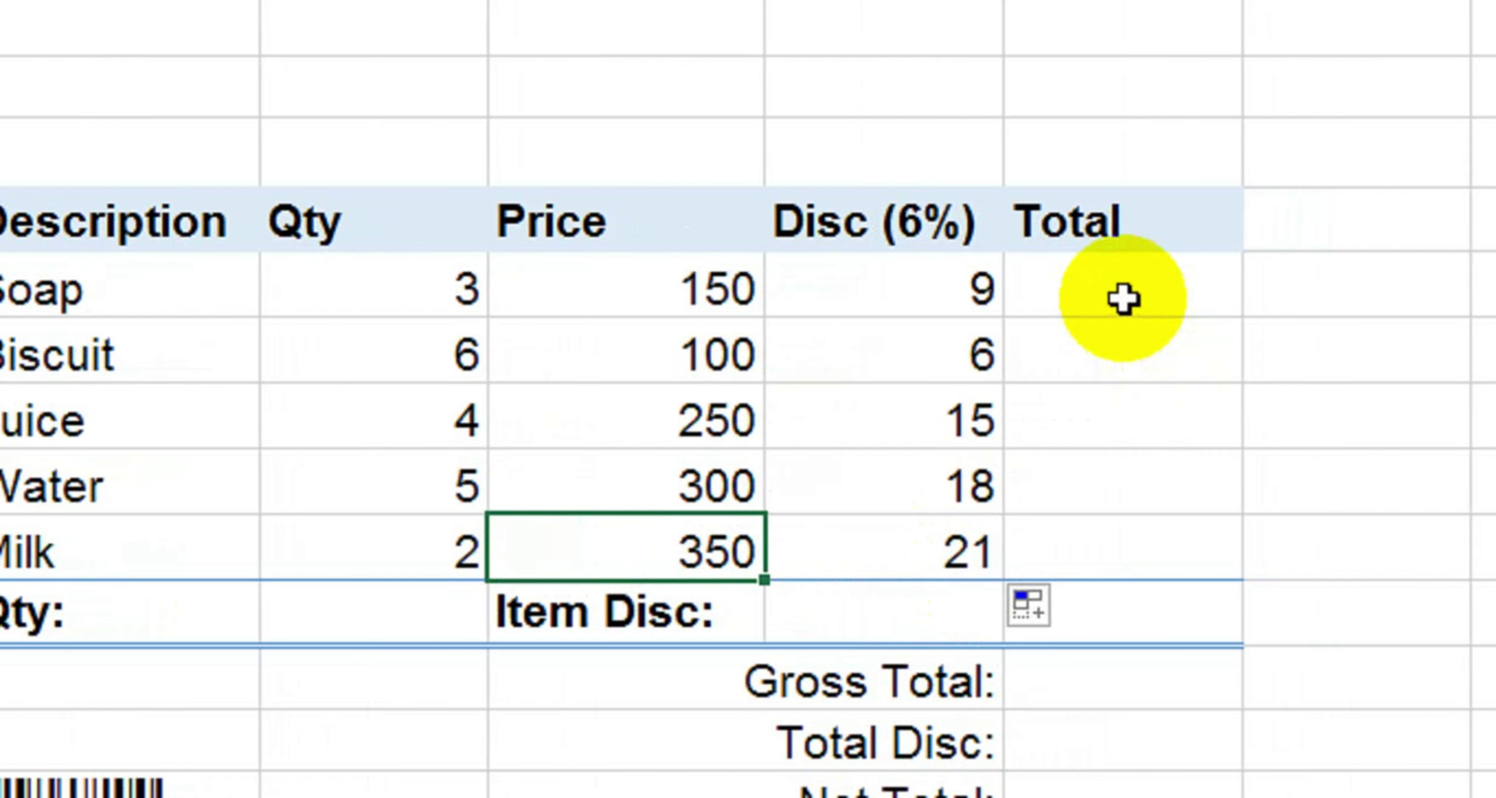
pyautogui.click(1247, 300)
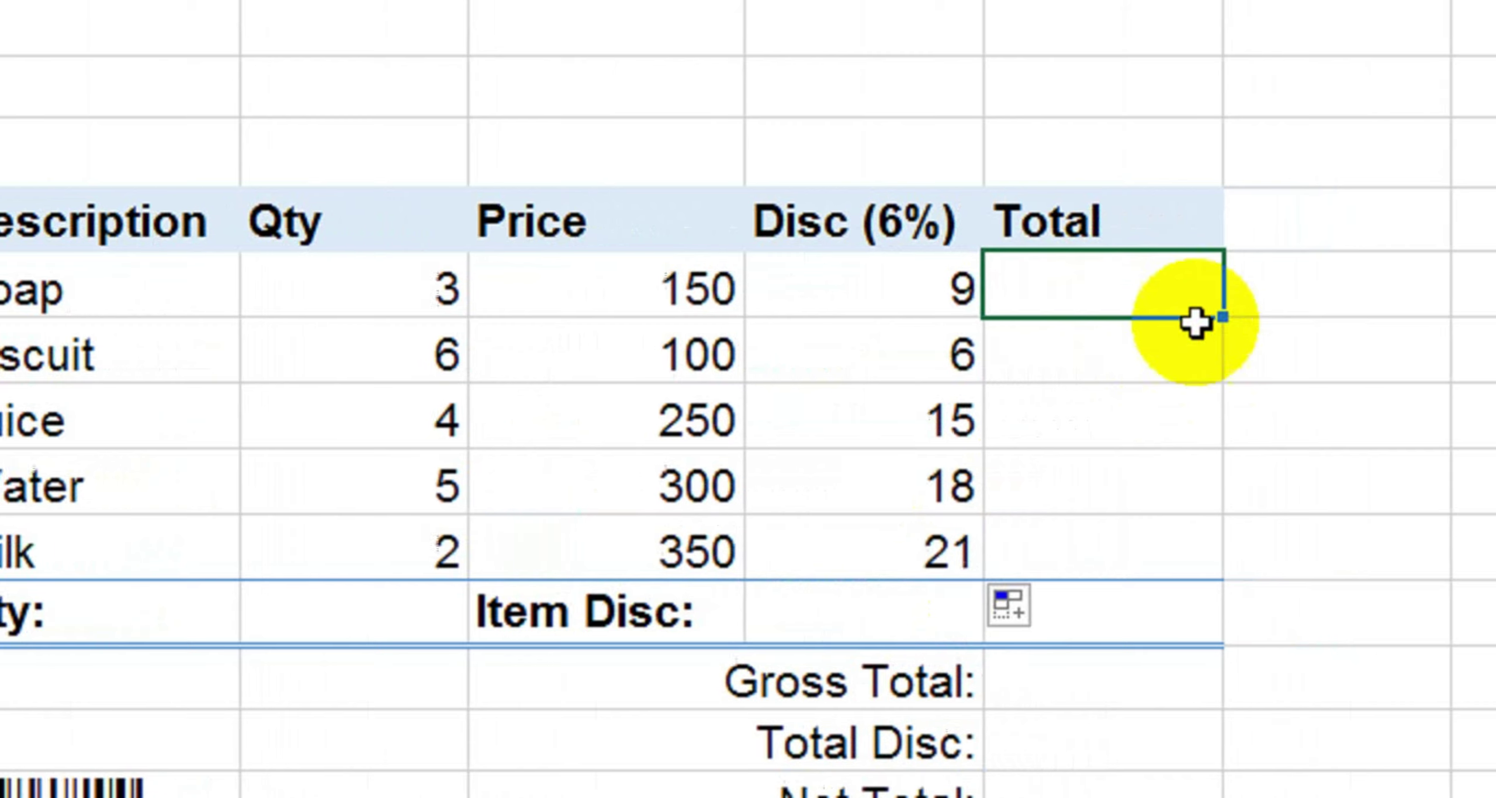
pyautogui.click(710, 280)
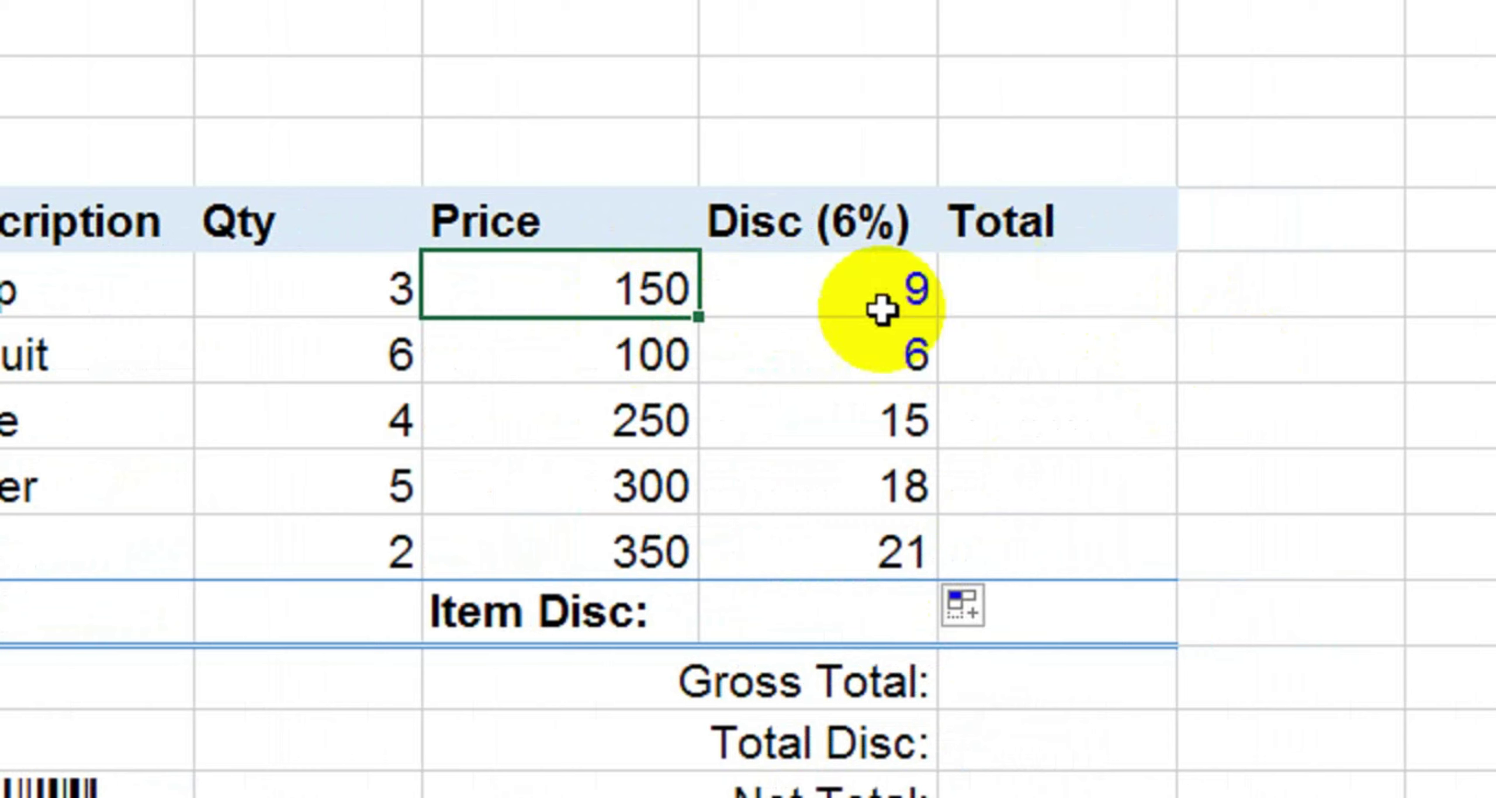
# - Calculate the Soap total with =E11-F11 in the Total column and fill the formula down through Milk
pyautogui.click(1034, 290)
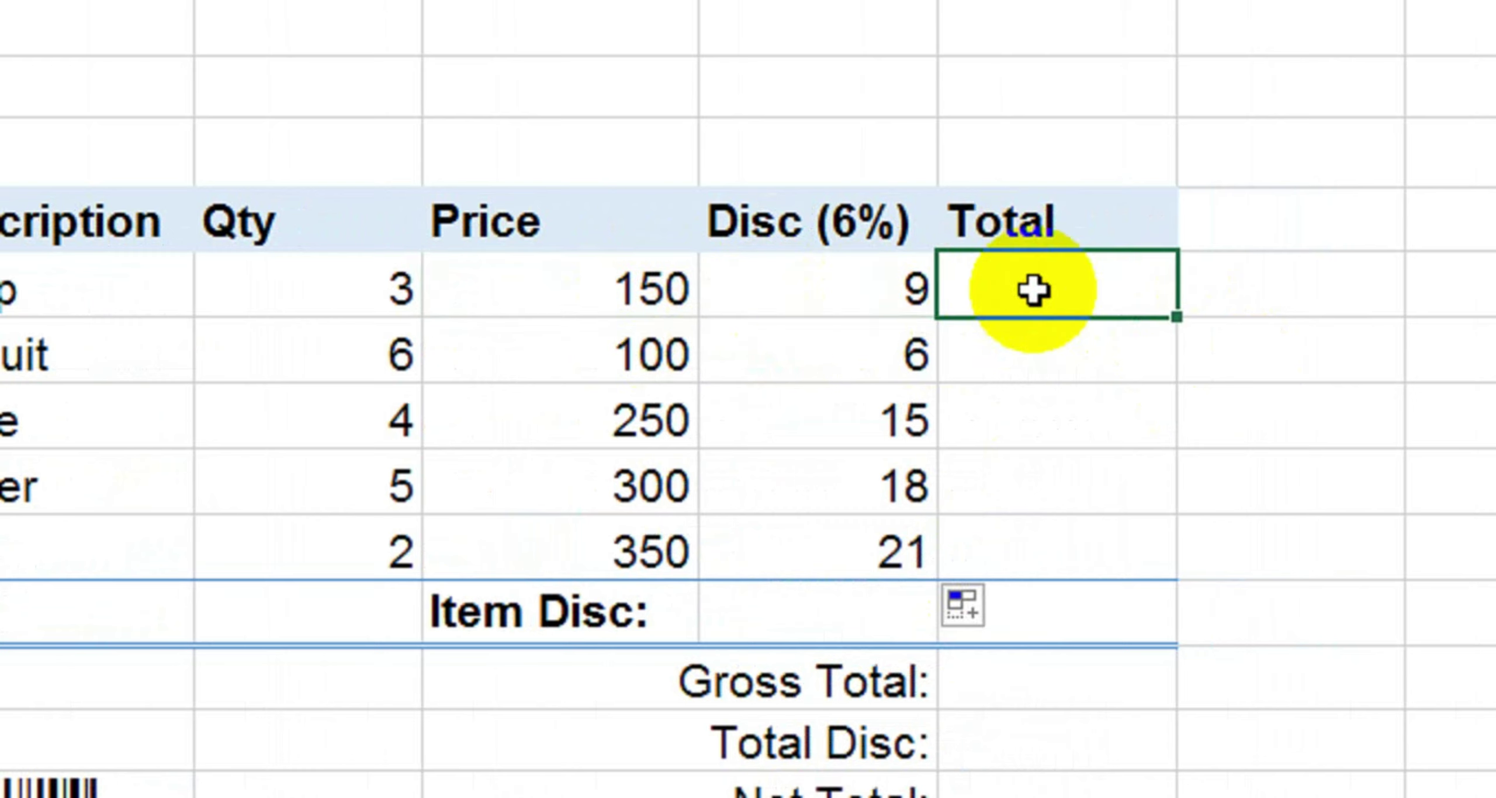
pyautogui.write('=')
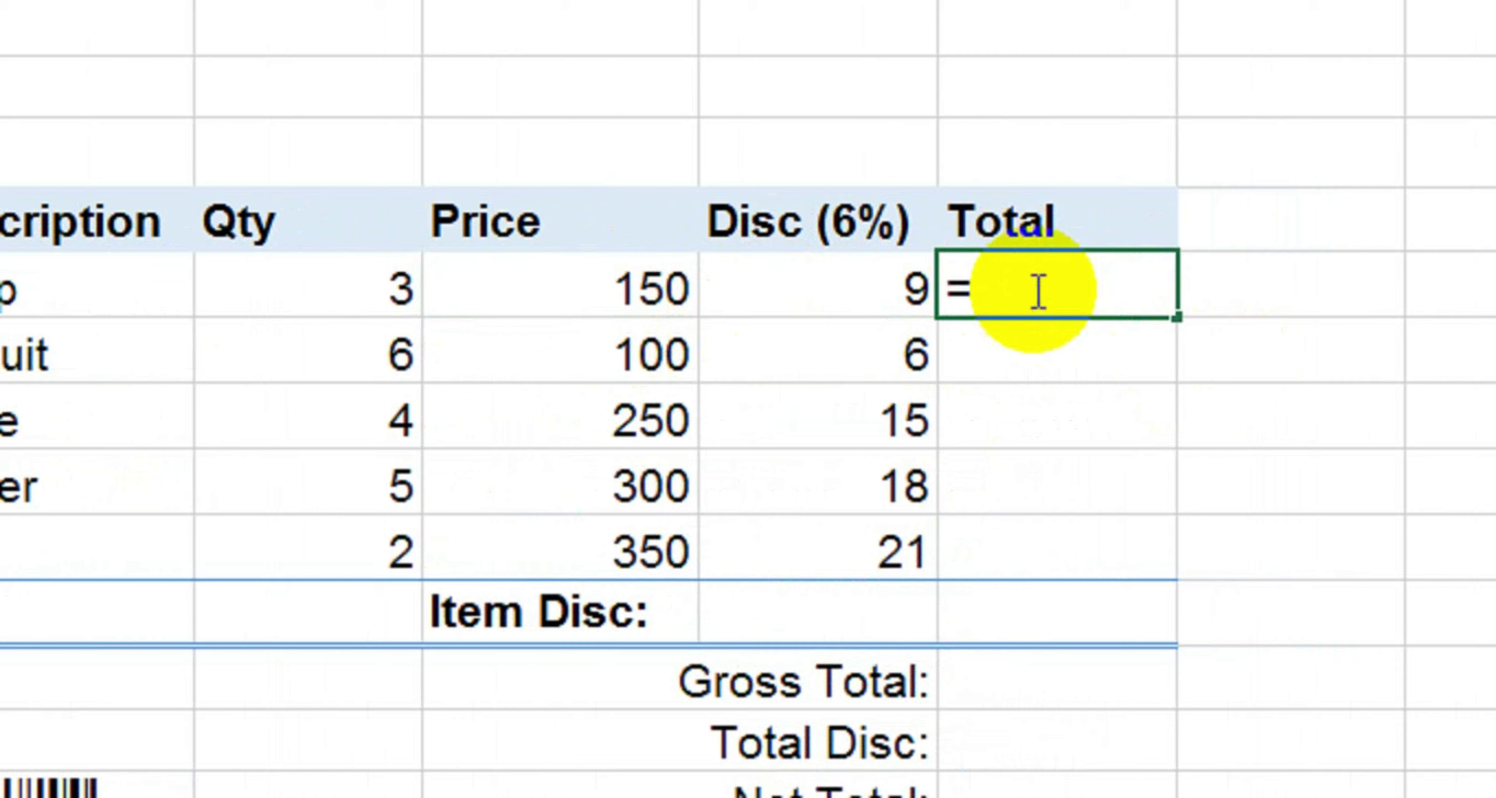
pyautogui.click(628, 291)
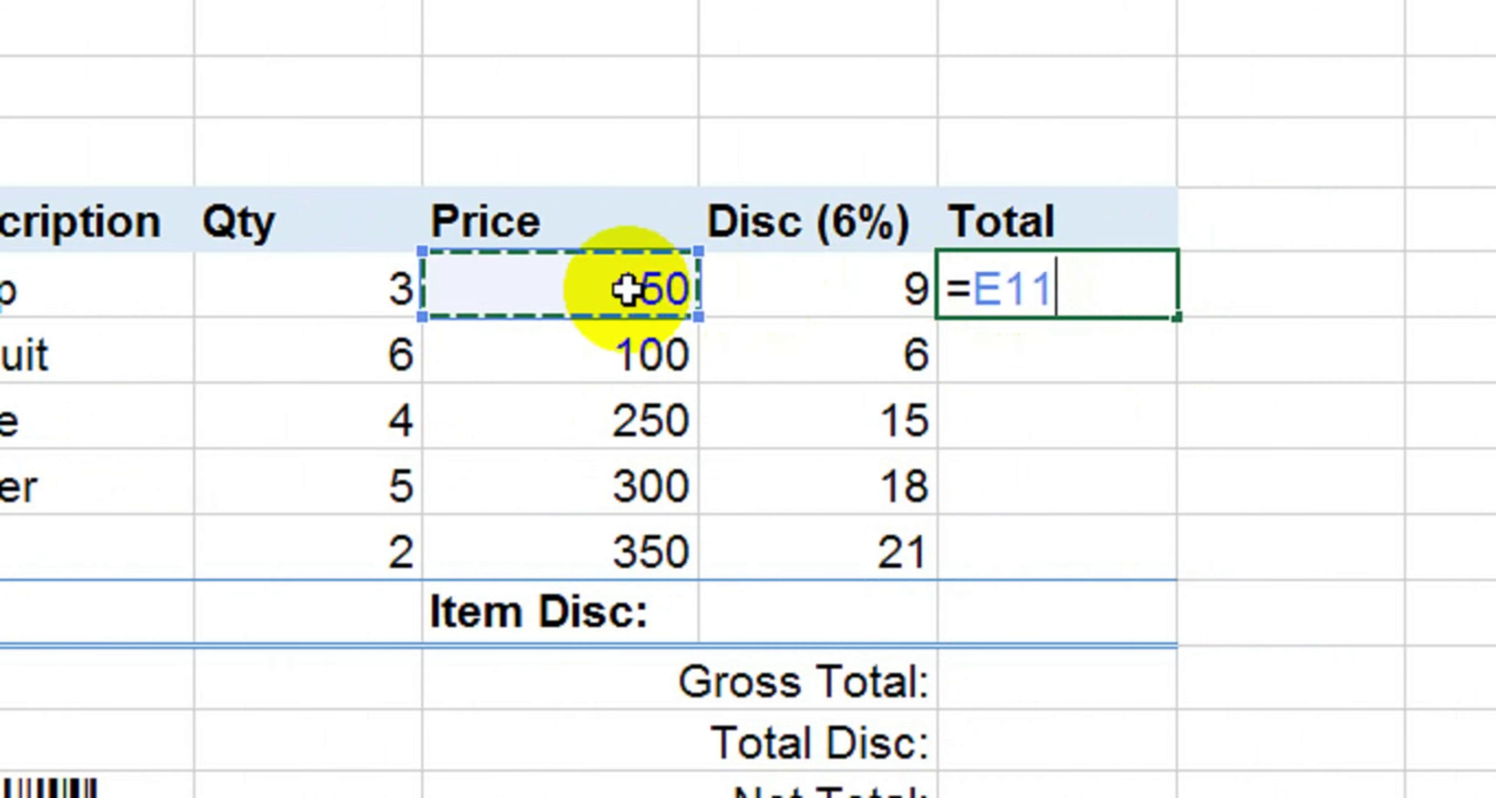
pyautogui.write('-')
pyautogui.click(805, 291)
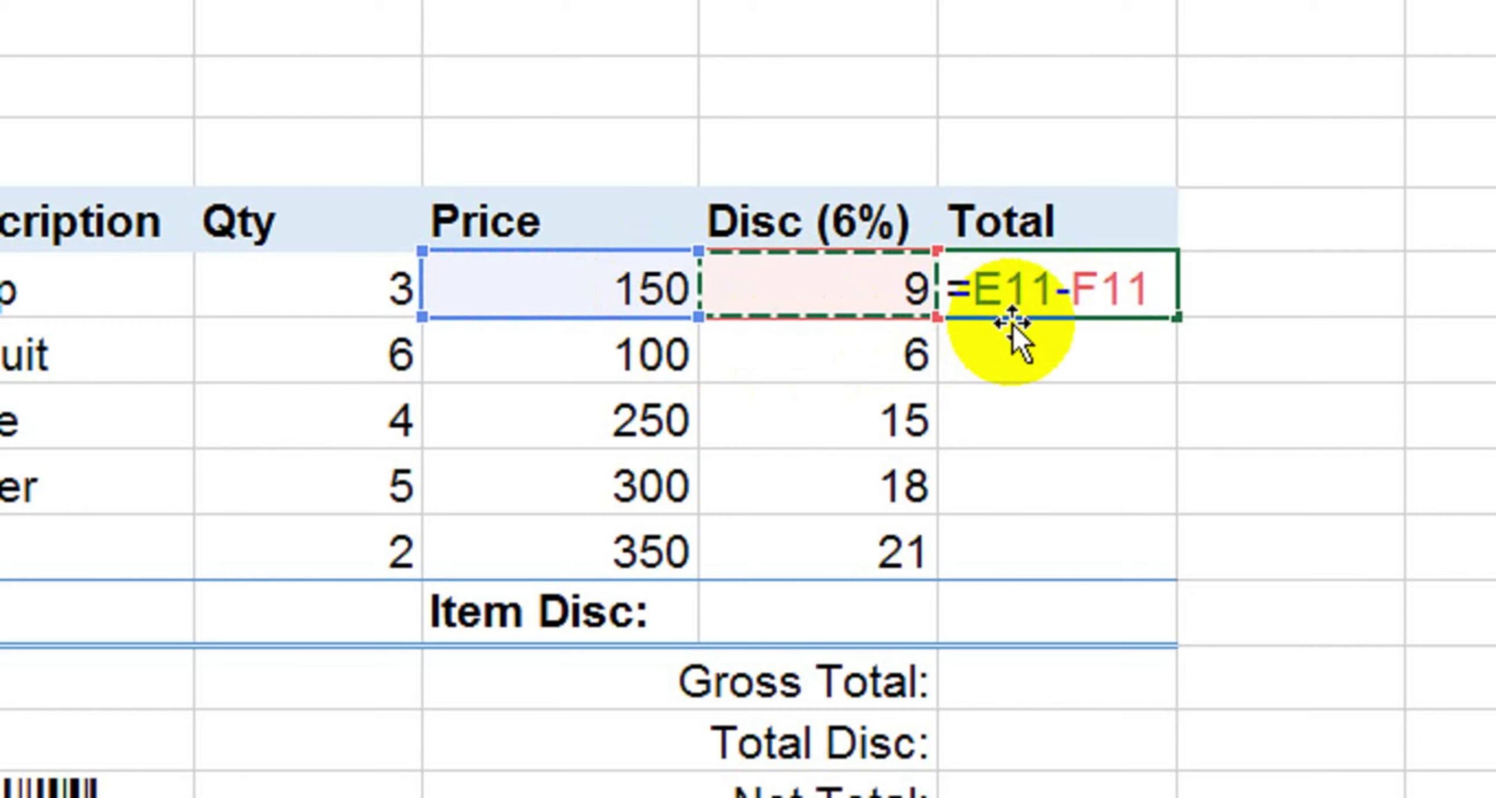
pyautogui.press('Return')
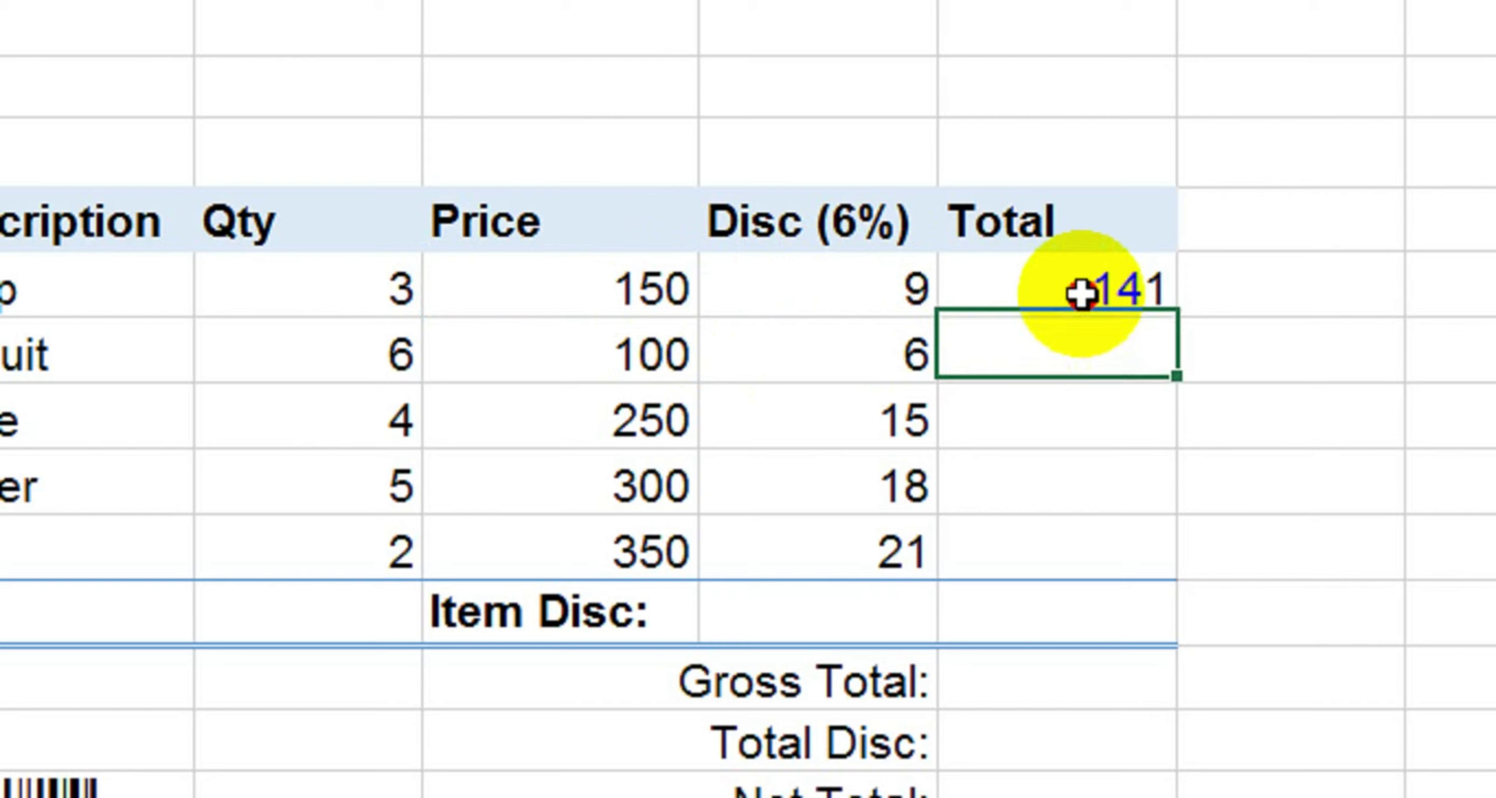
pyautogui.click(1118, 301)
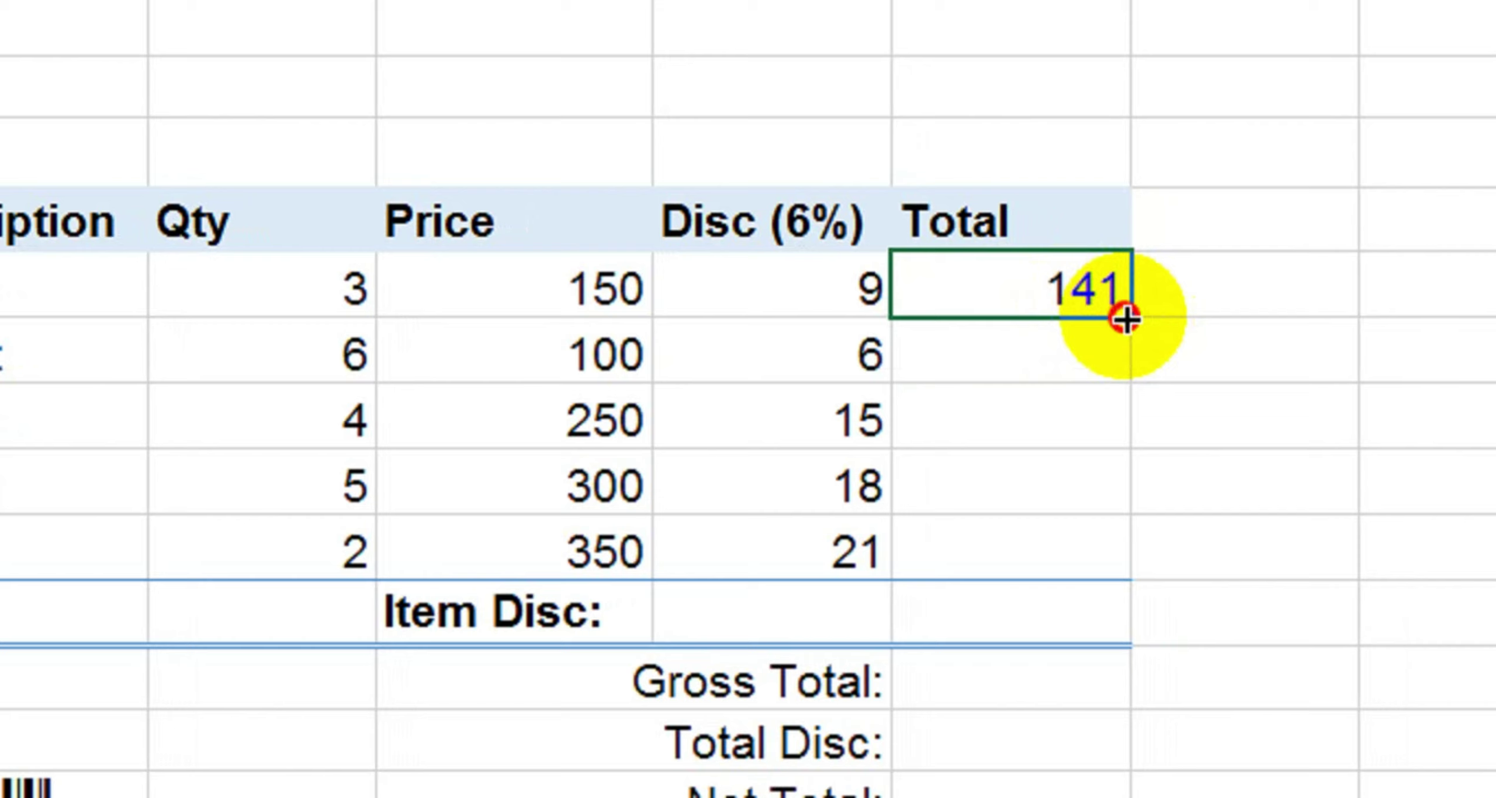
pyautogui.moveTo(1127, 318); pyautogui.dragTo(1102, 578)
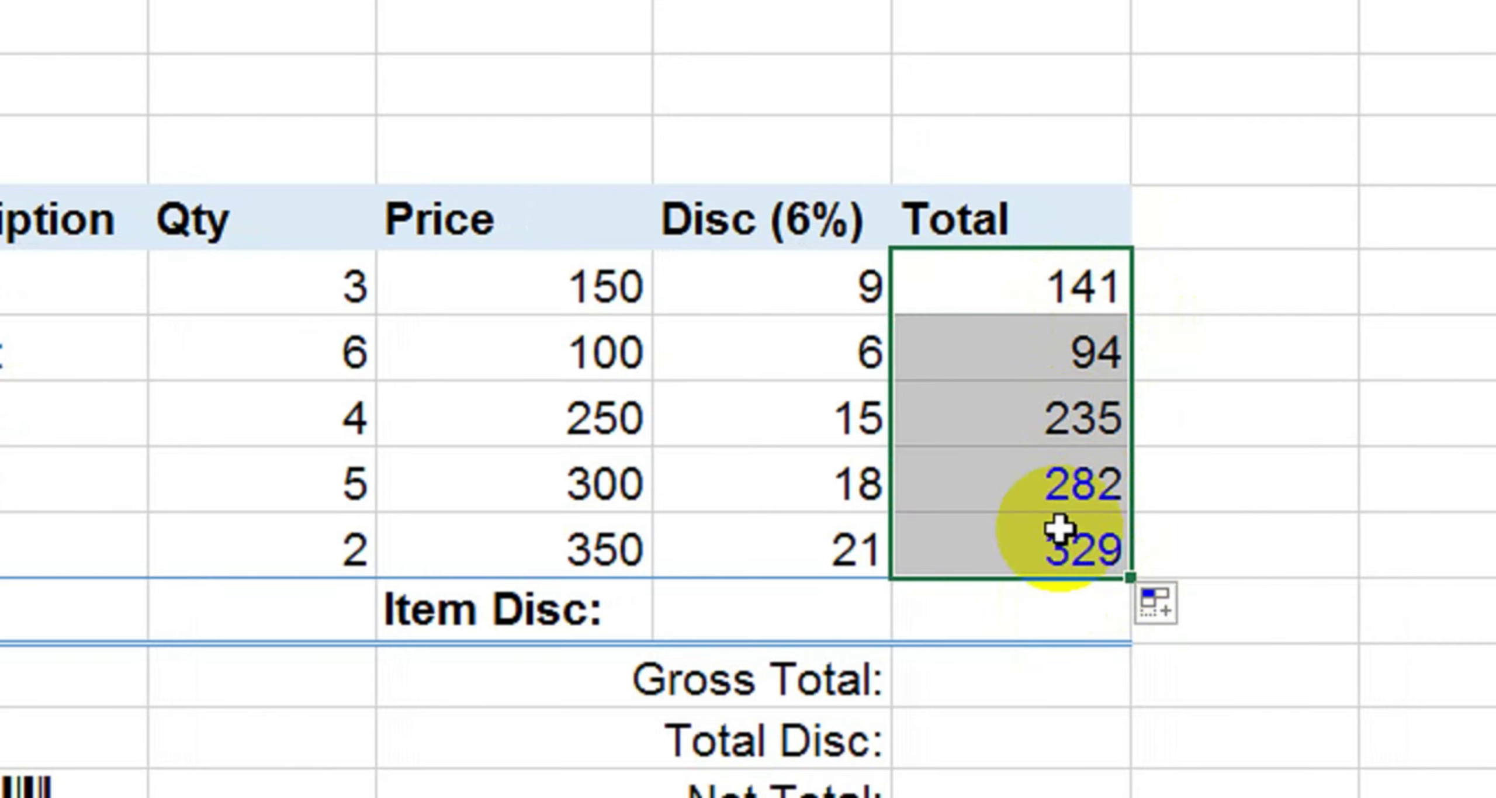
pyautogui.click(984, 503)
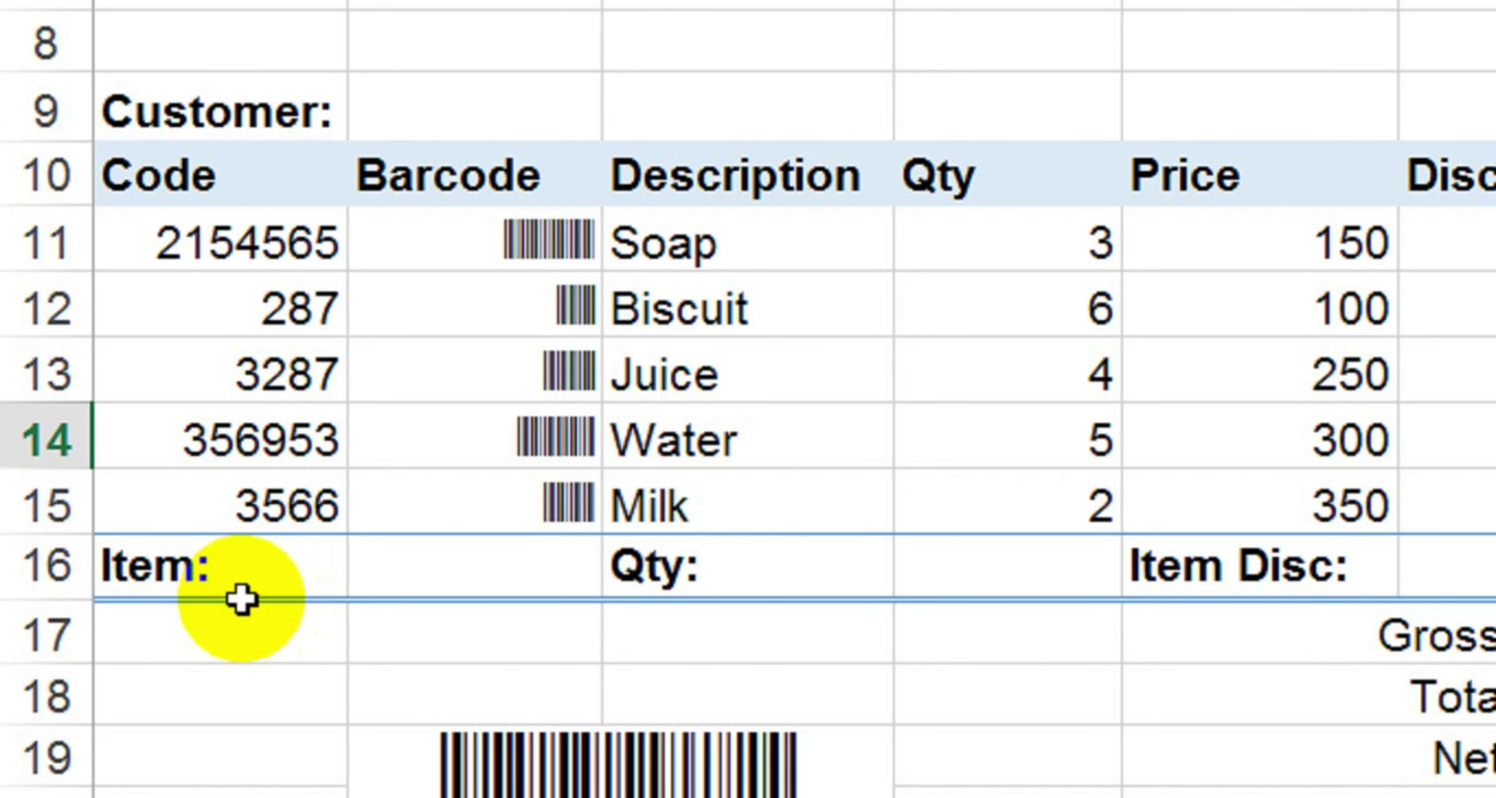
# - Count the invoice items beside the Item: label in B16 with =count(B11:B15)
pyautogui.click(420, 570)
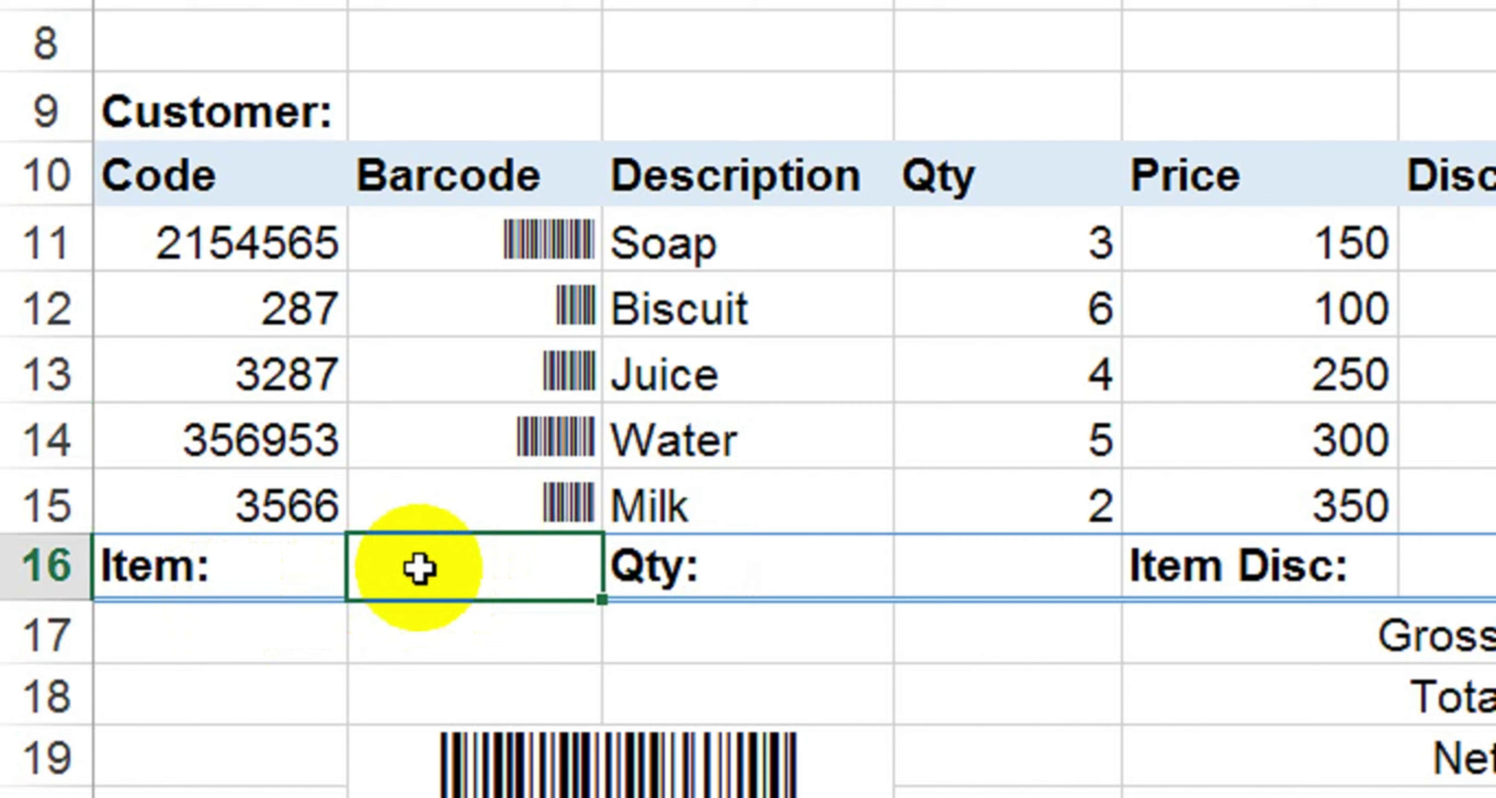
pyautogui.write('=')
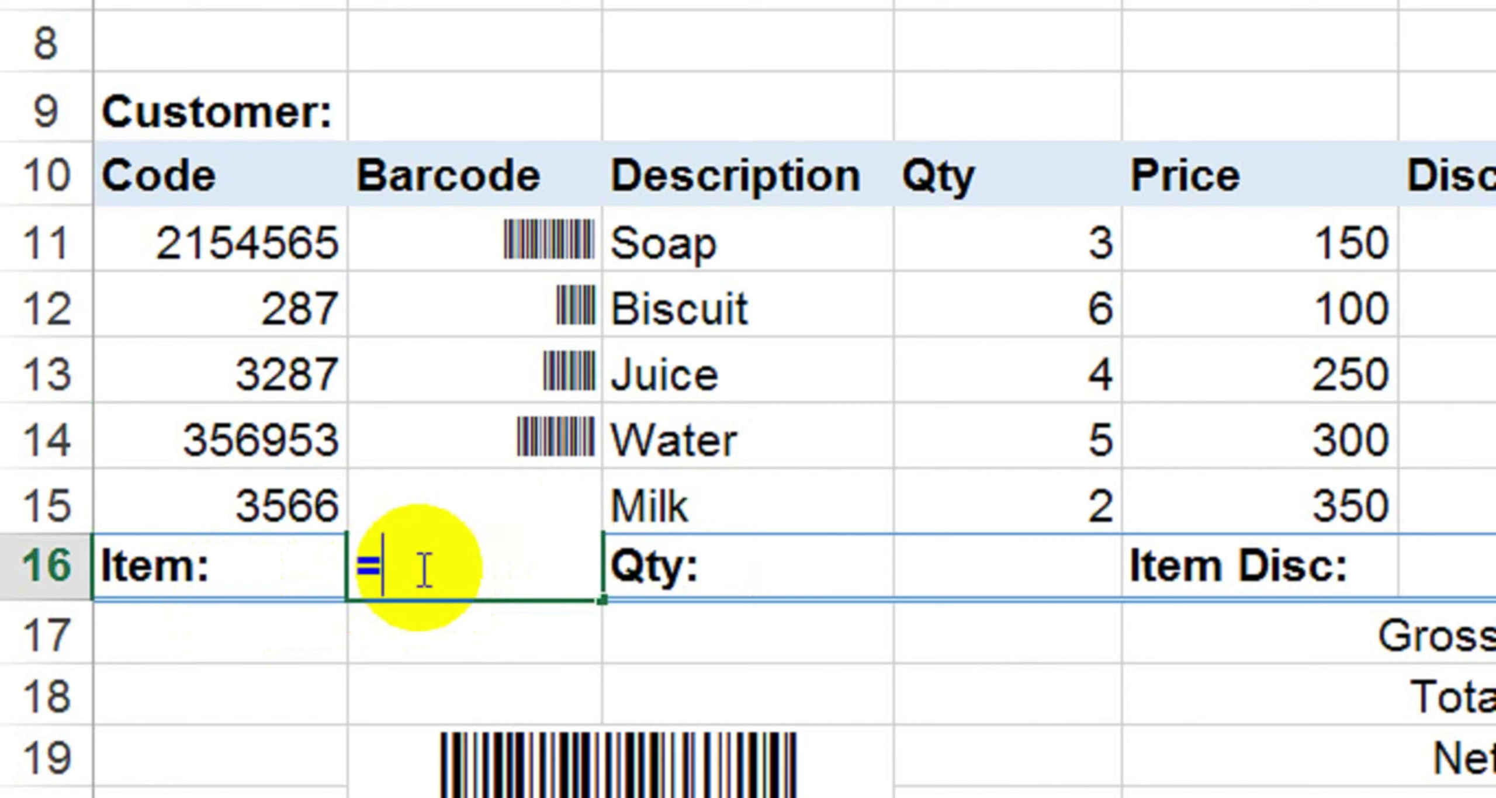
pyautogui.write('count')
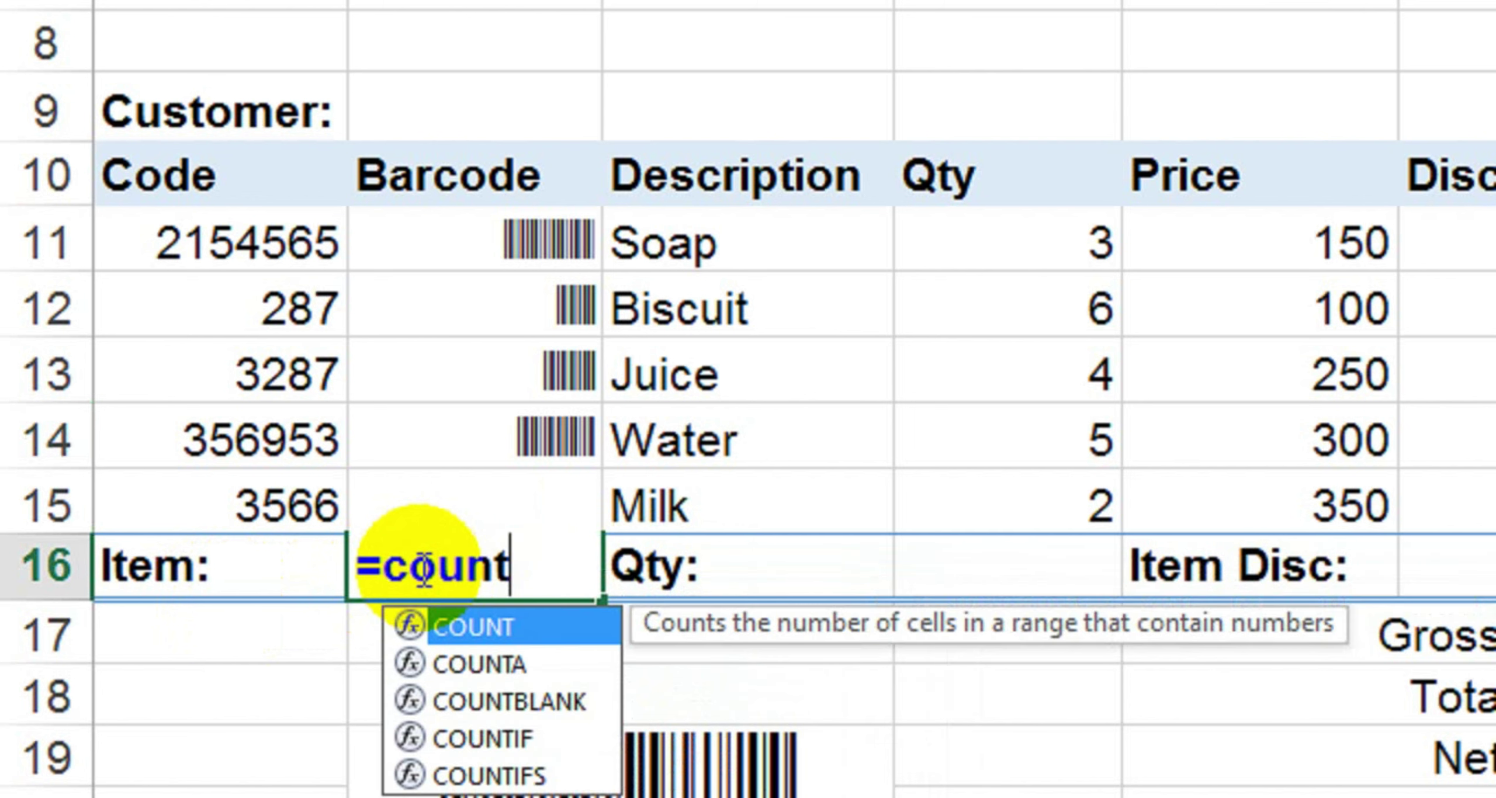
pyautogui.write('(')
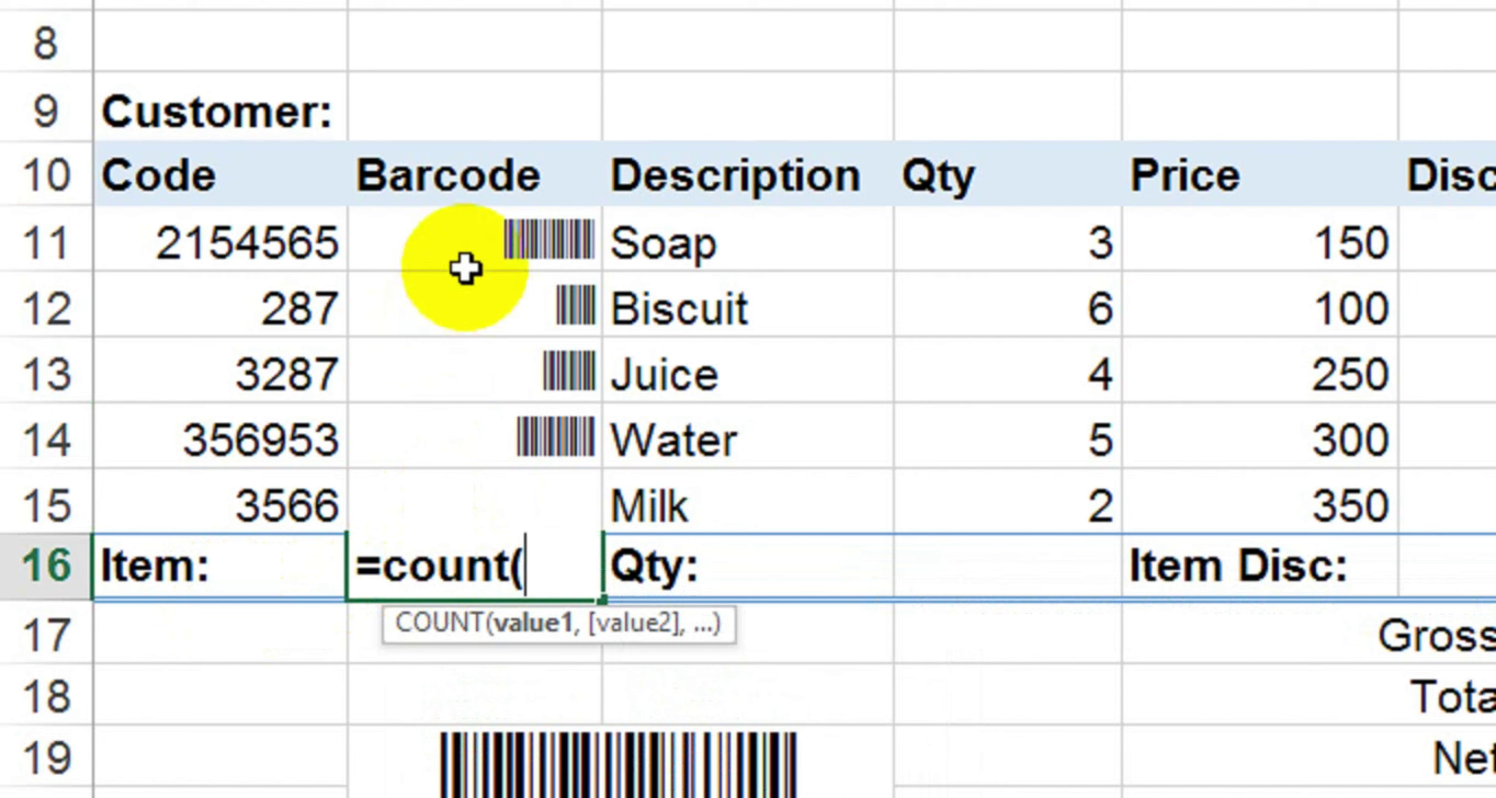
pyautogui.click(476, 237)
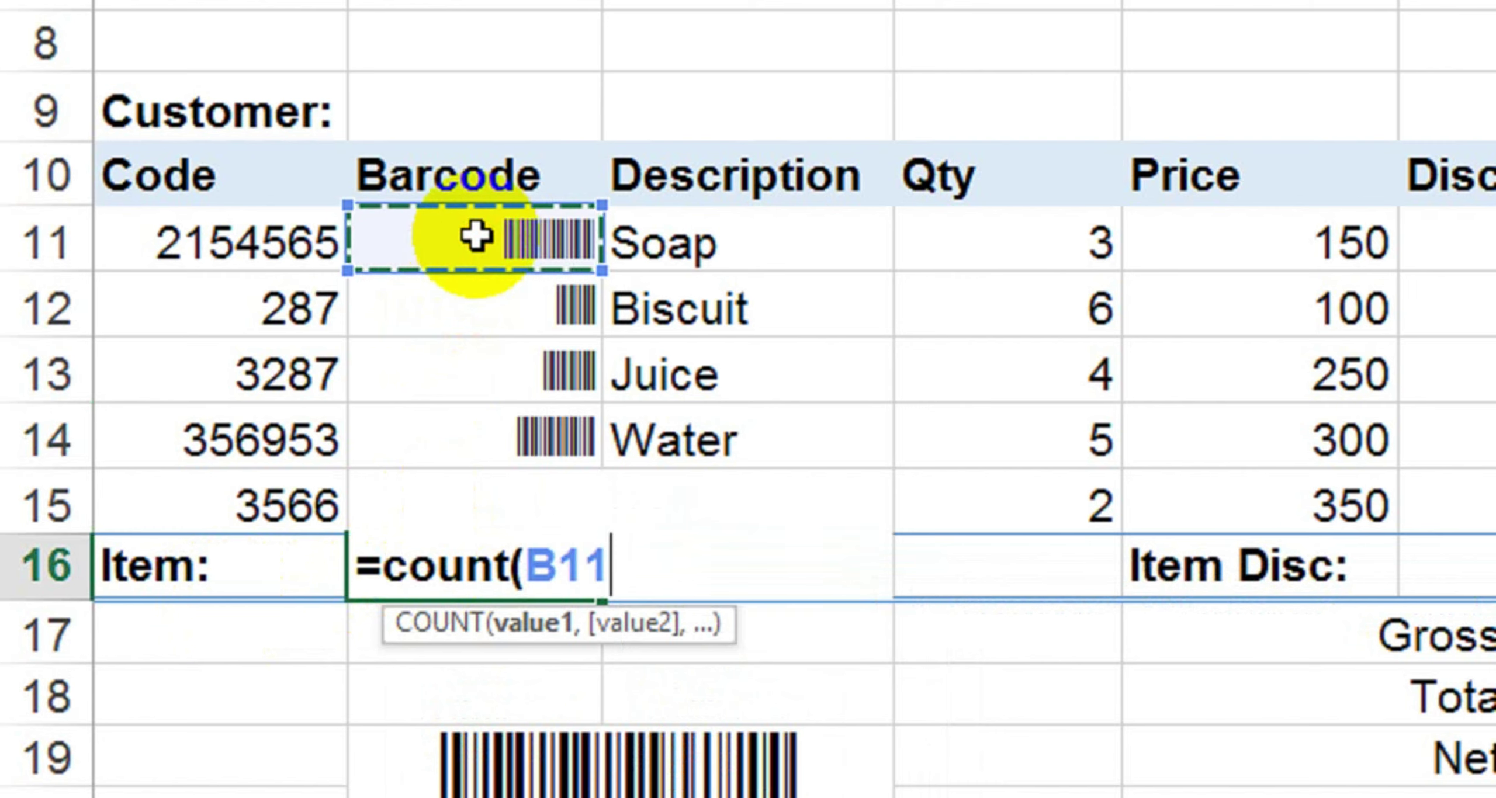
pyautogui.hotkey('shift', 'Down')
pyautogui.hotkey('shift', 'Down')
pyautogui.hotkey('shift', 'Down')
pyautogui.hotkey('shift', 'Down')
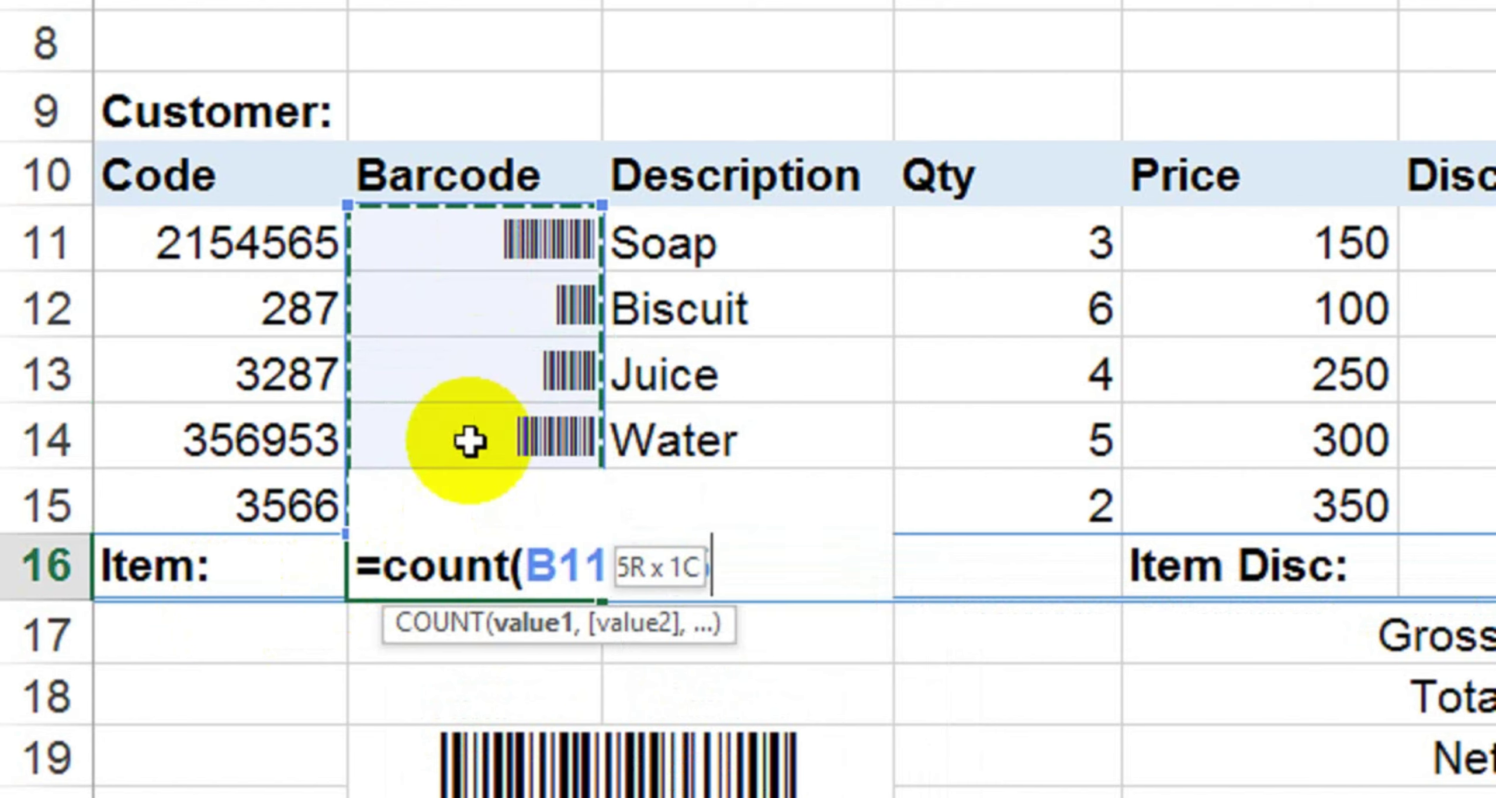
pyautogui.write(')')
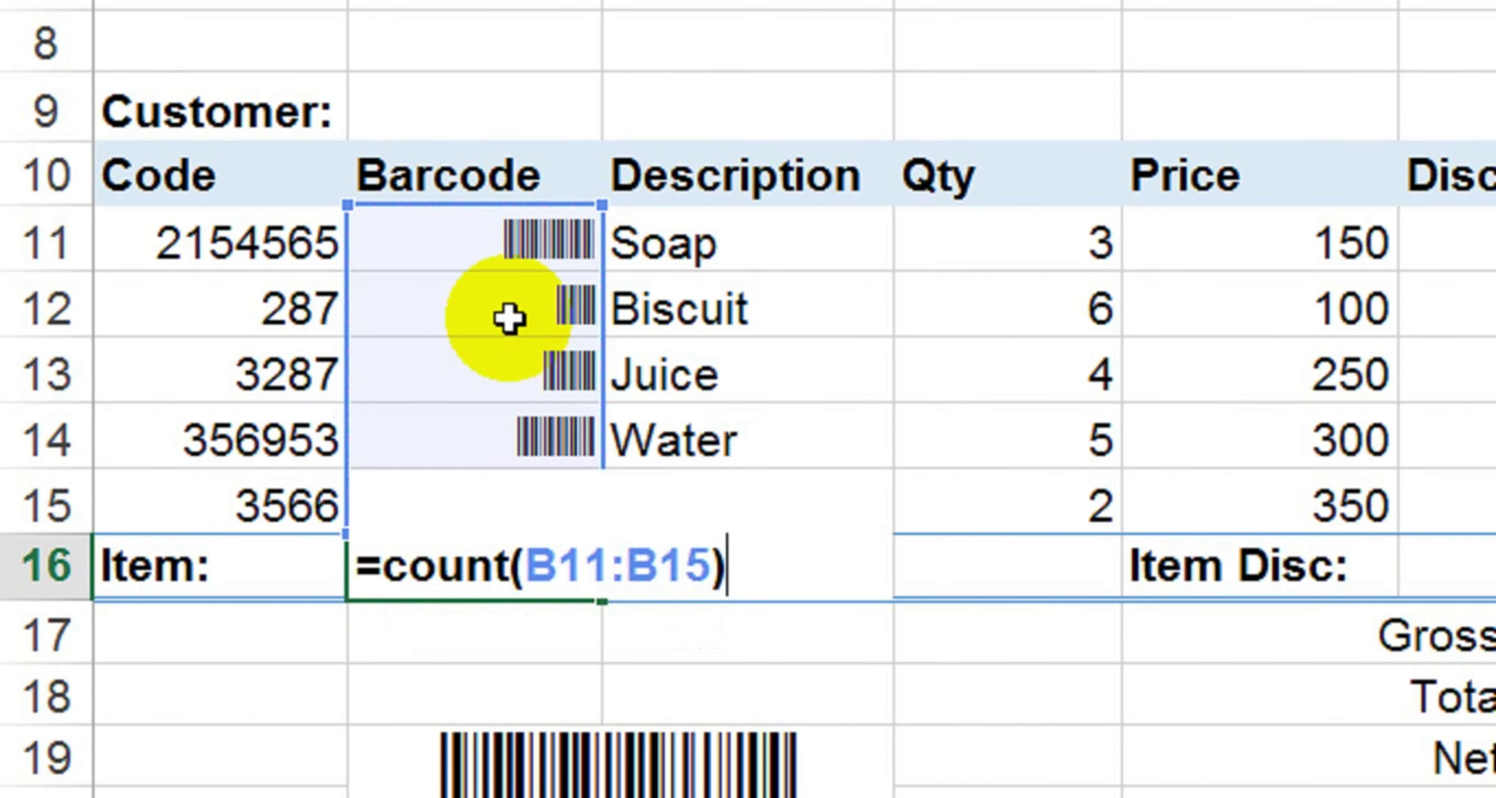
pyautogui.scroll(-1, 525, 638)
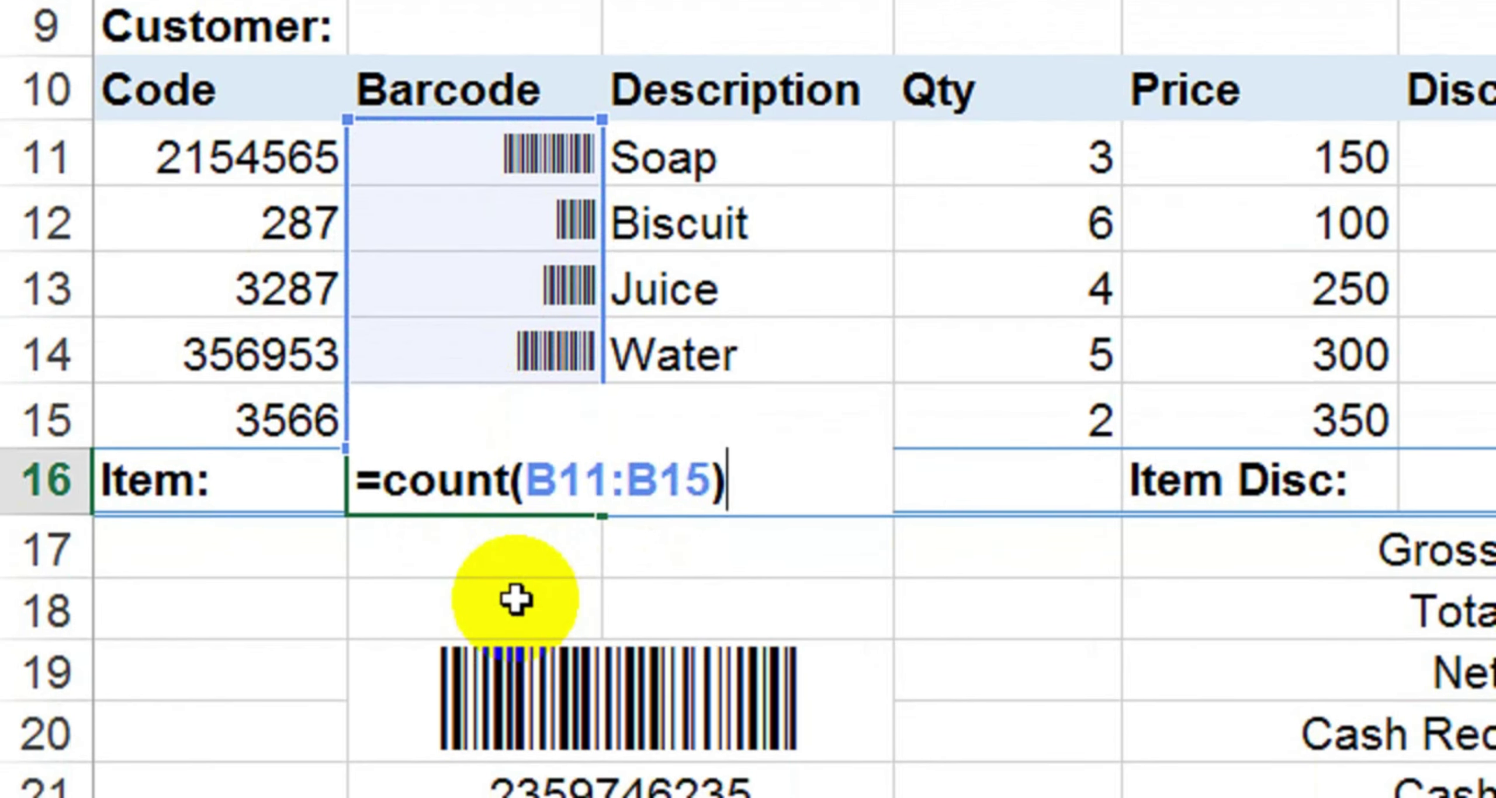
pyautogui.press('Return')
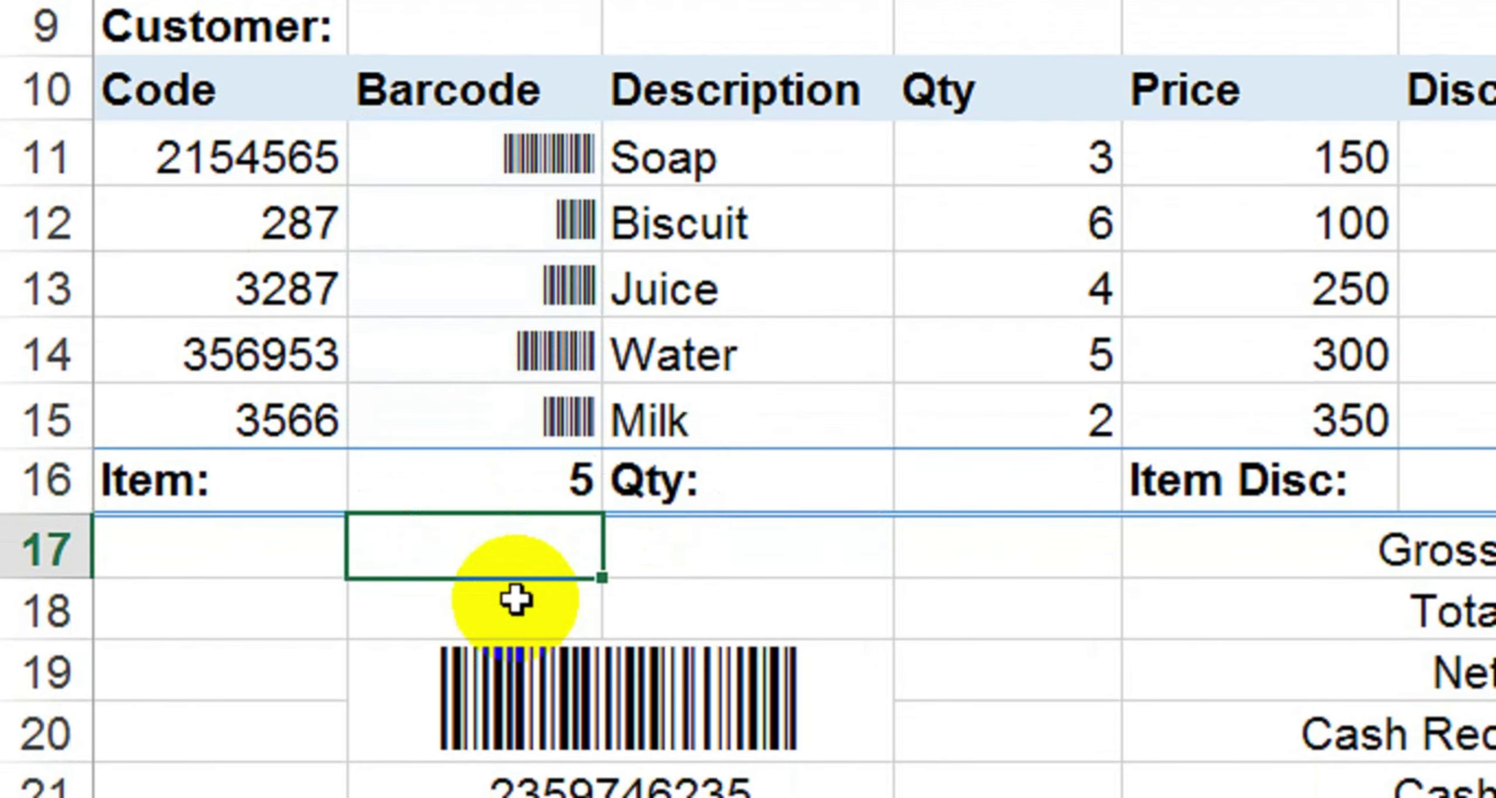
# - Total the item quantities beside the Qty: label in D16 with =sum(D11:D15)
pyautogui.click(529, 490)
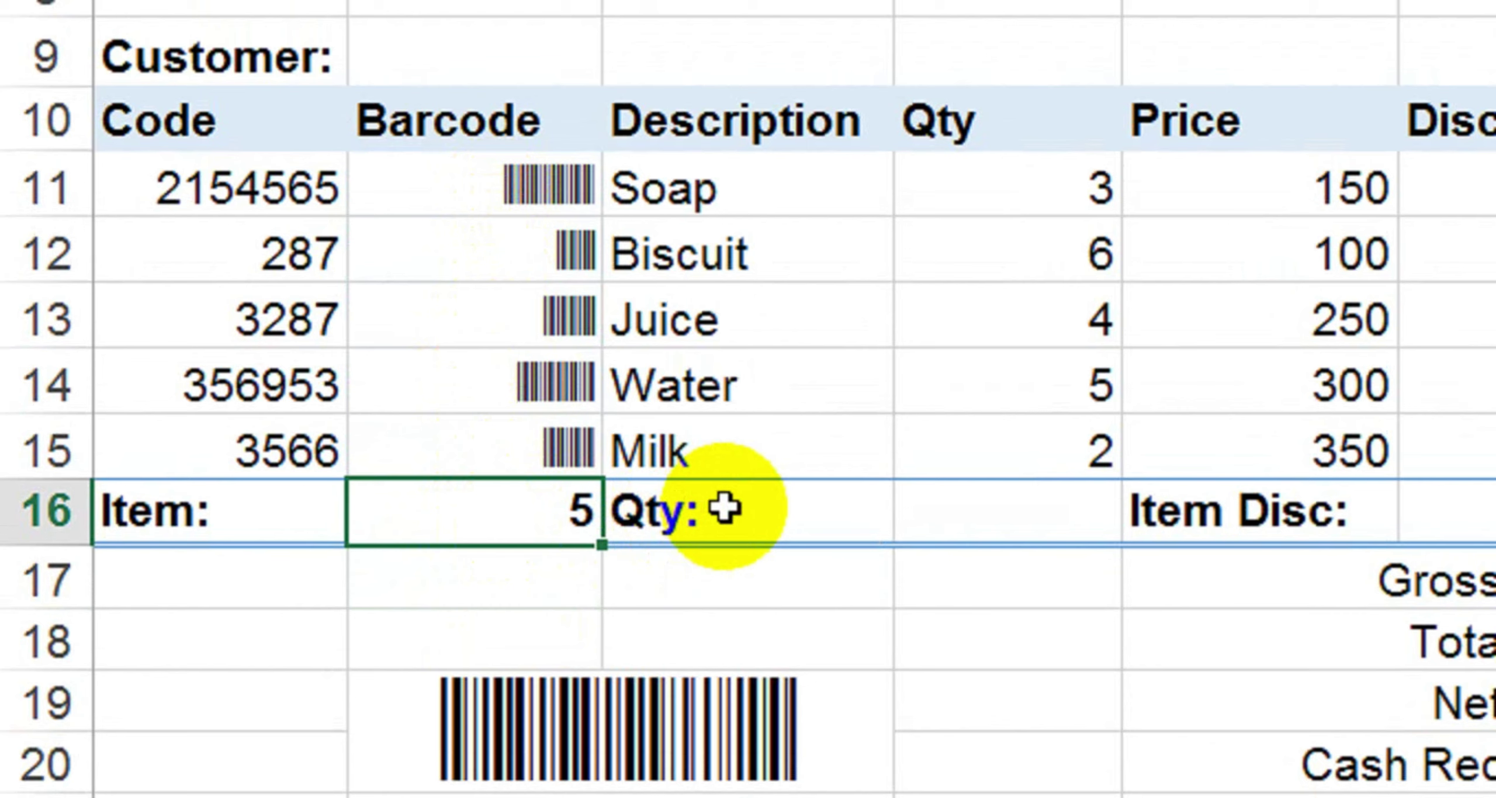
pyautogui.click(939, 513)
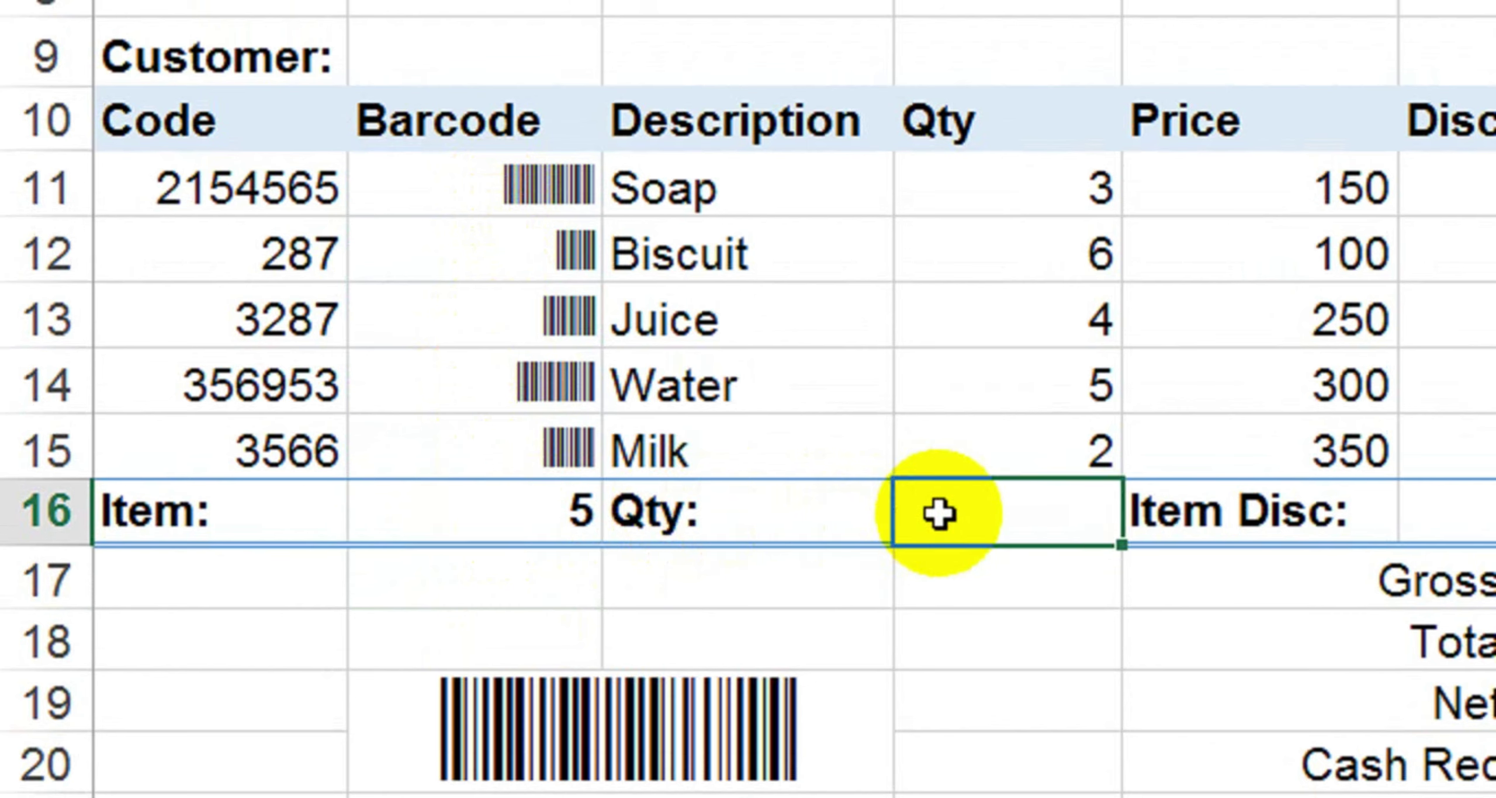
pyautogui.write('=sum(')
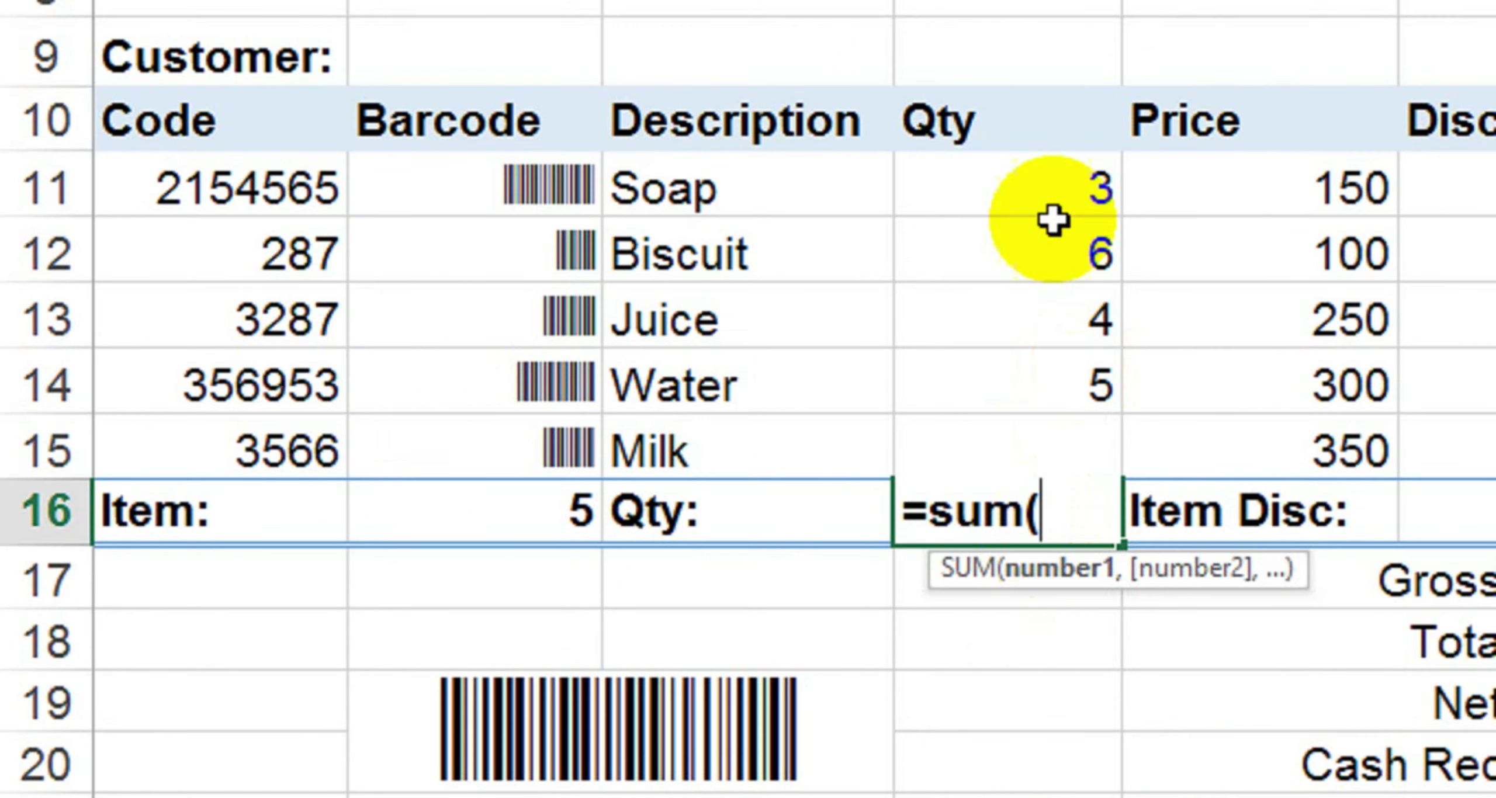
pyautogui.click(1057, 192)
pyautogui.hotkey('shift', 'Down')
pyautogui.hotkey('shift', 'Down')
pyautogui.hotkey('shift', 'Down')
pyautogui.hotkey('shift', 'Down')
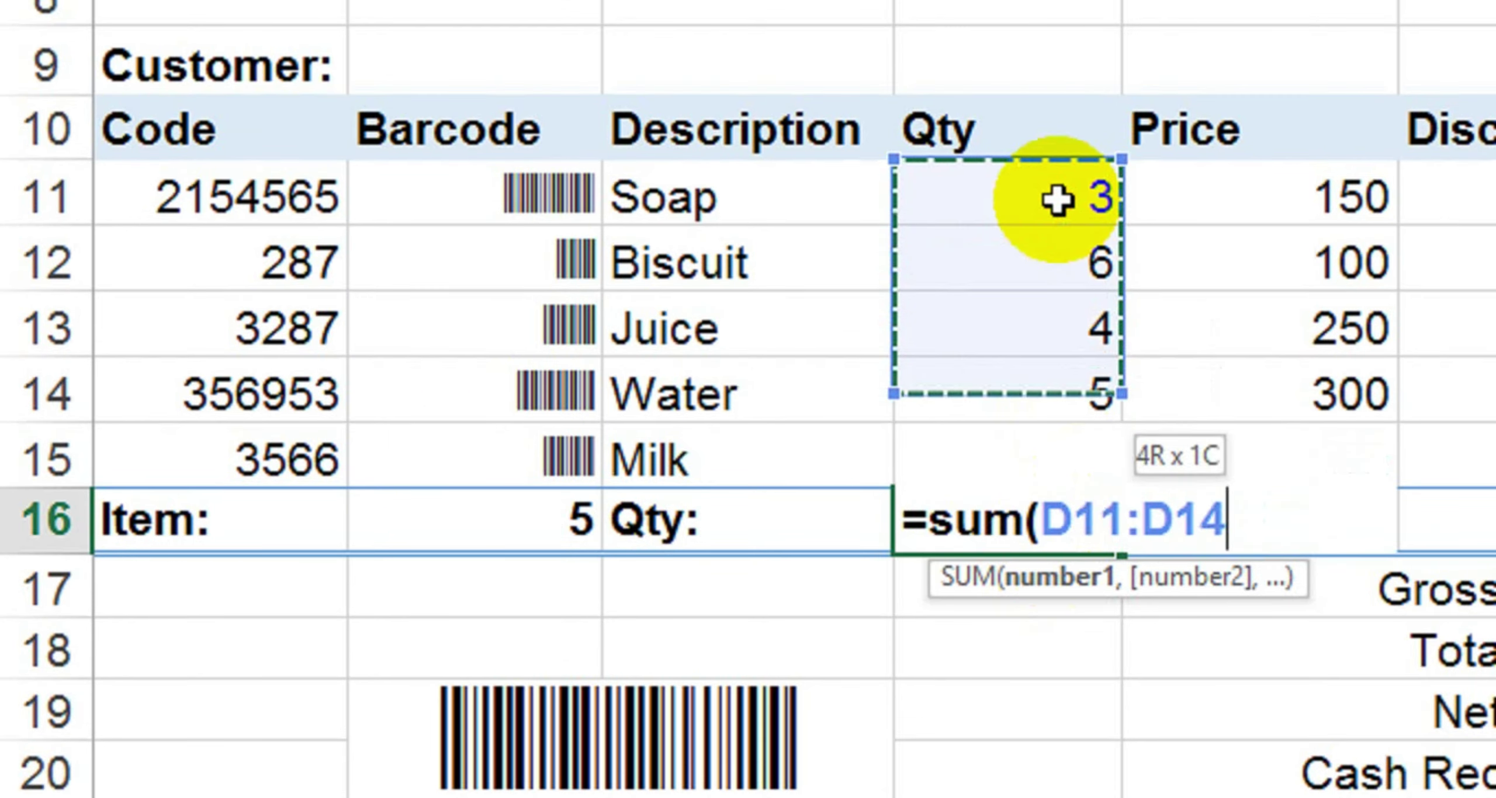
pyautogui.write(')')
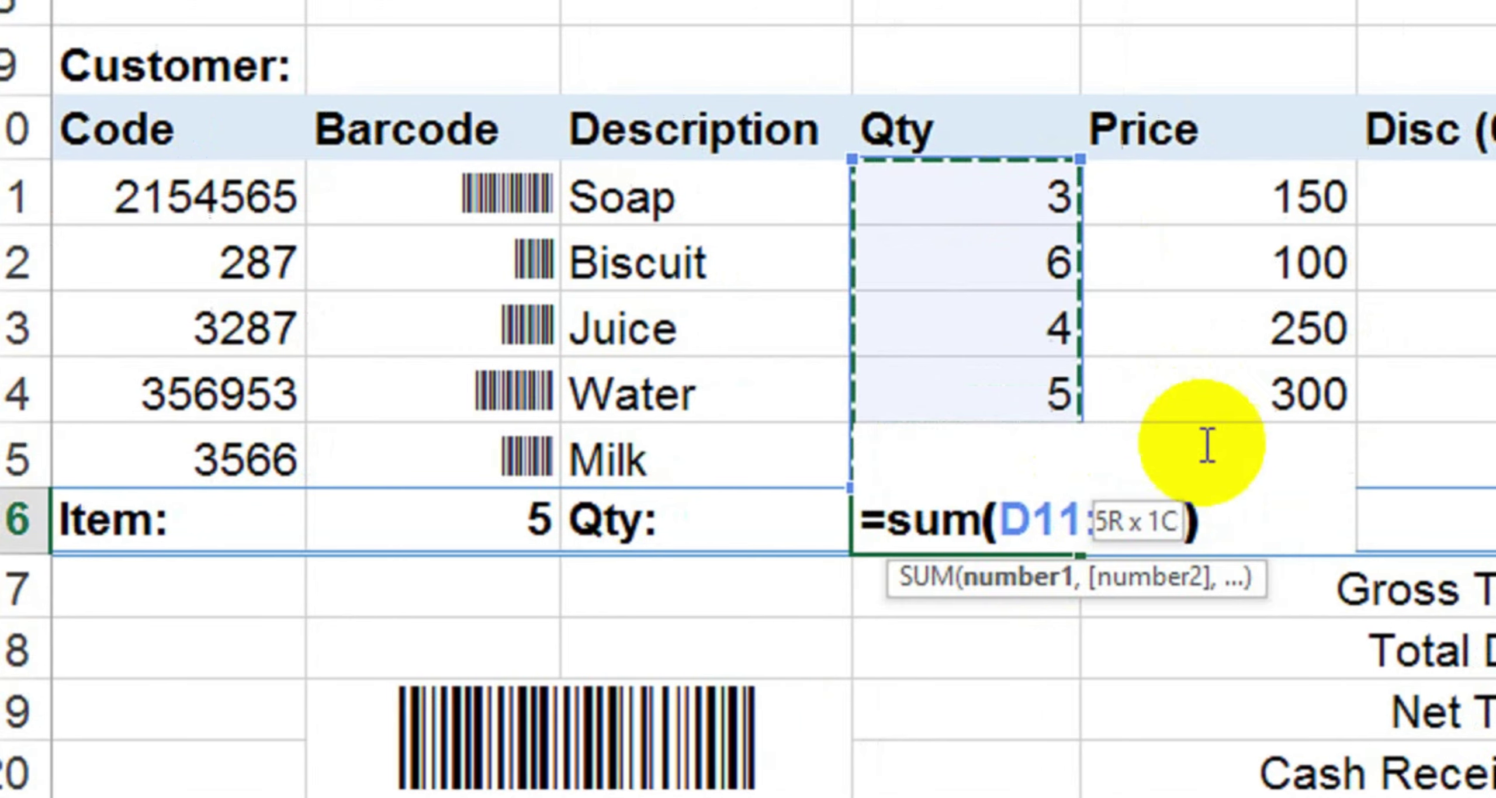
pyautogui.press('Return')
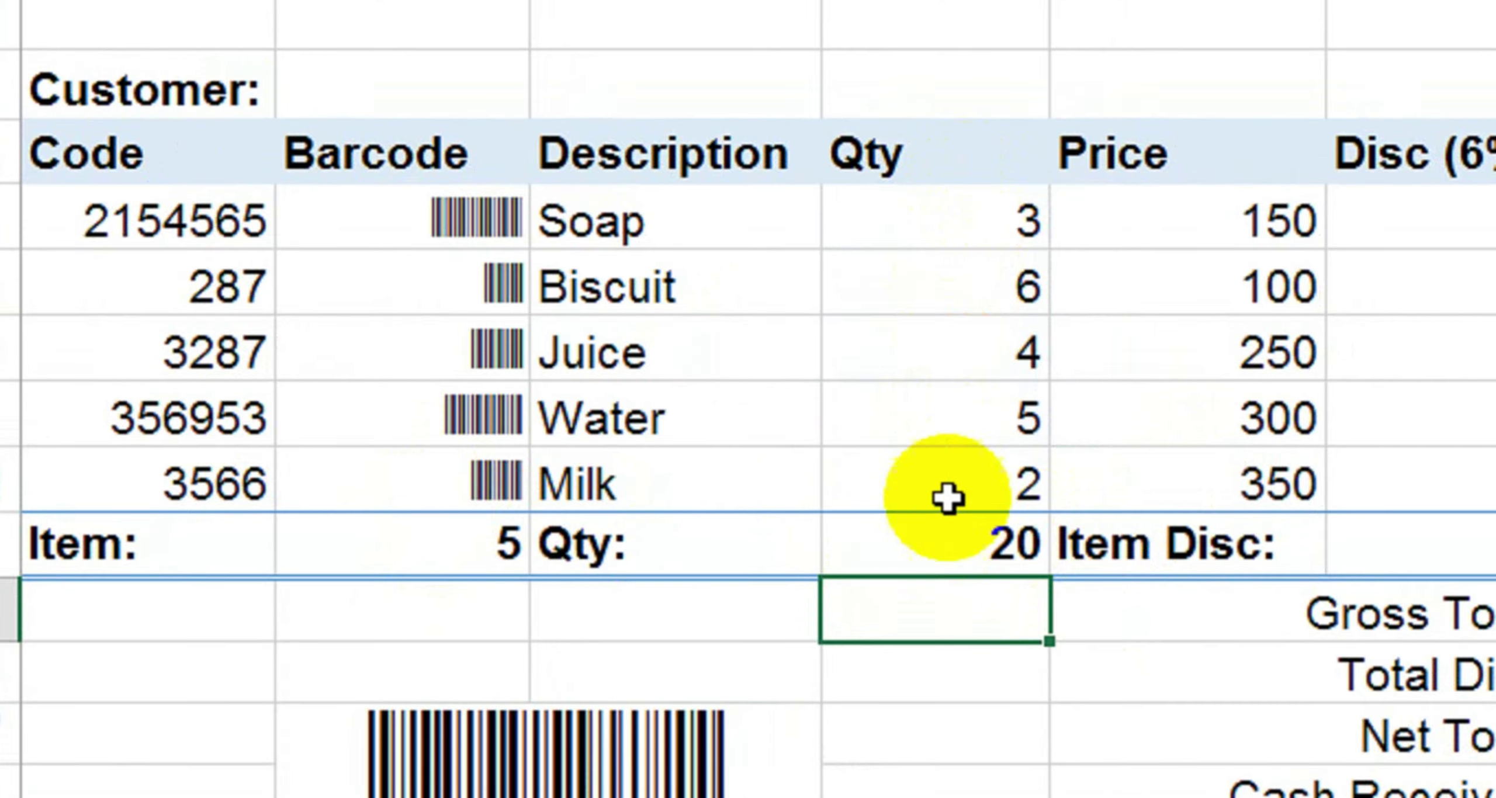
# - Total the item discounts beside the Item Disc: label in F16 with =sum(F11:F15)
pyautogui.click(956, 560)
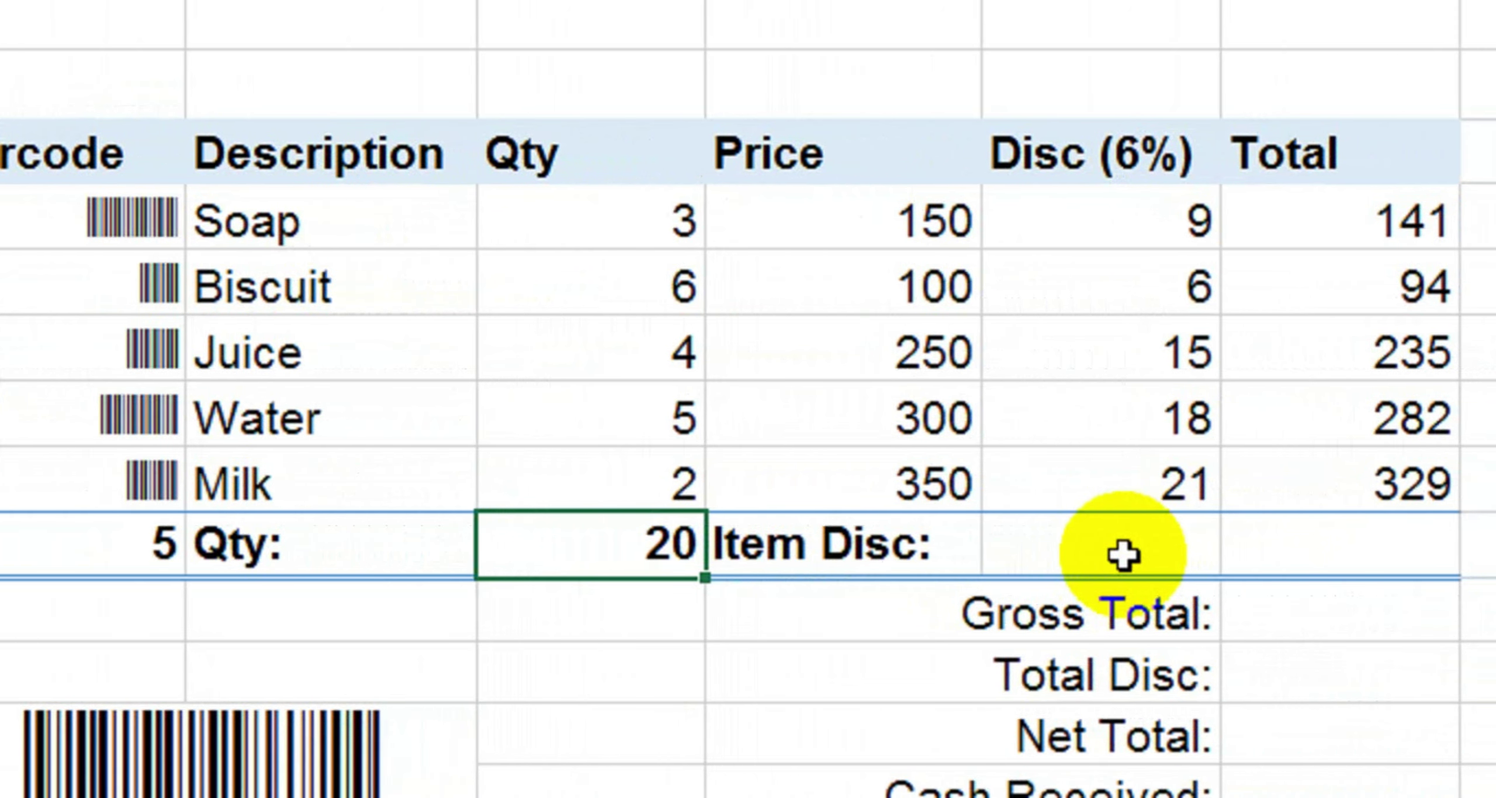
pyautogui.click(1124, 555)
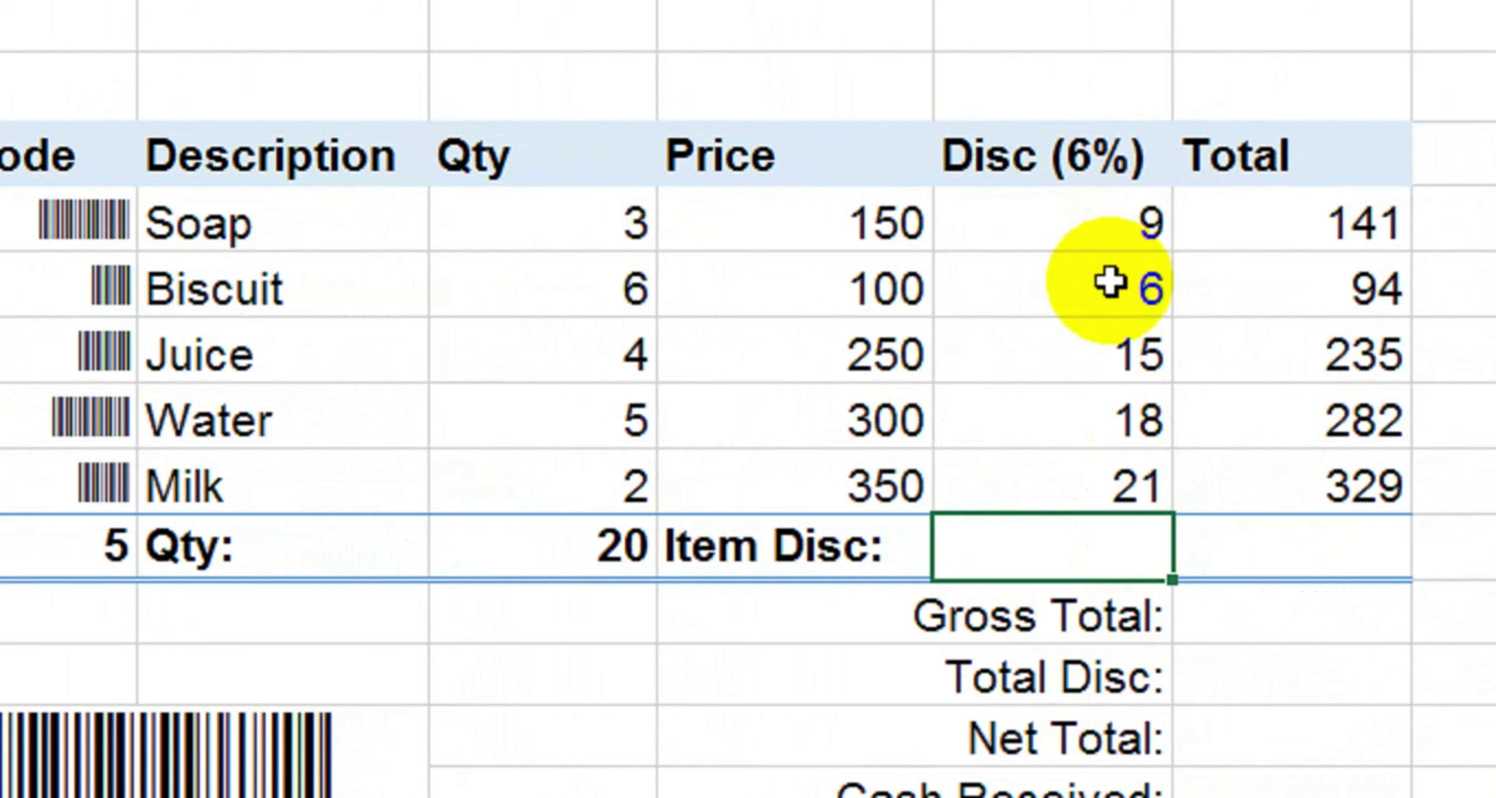
pyautogui.write('=')
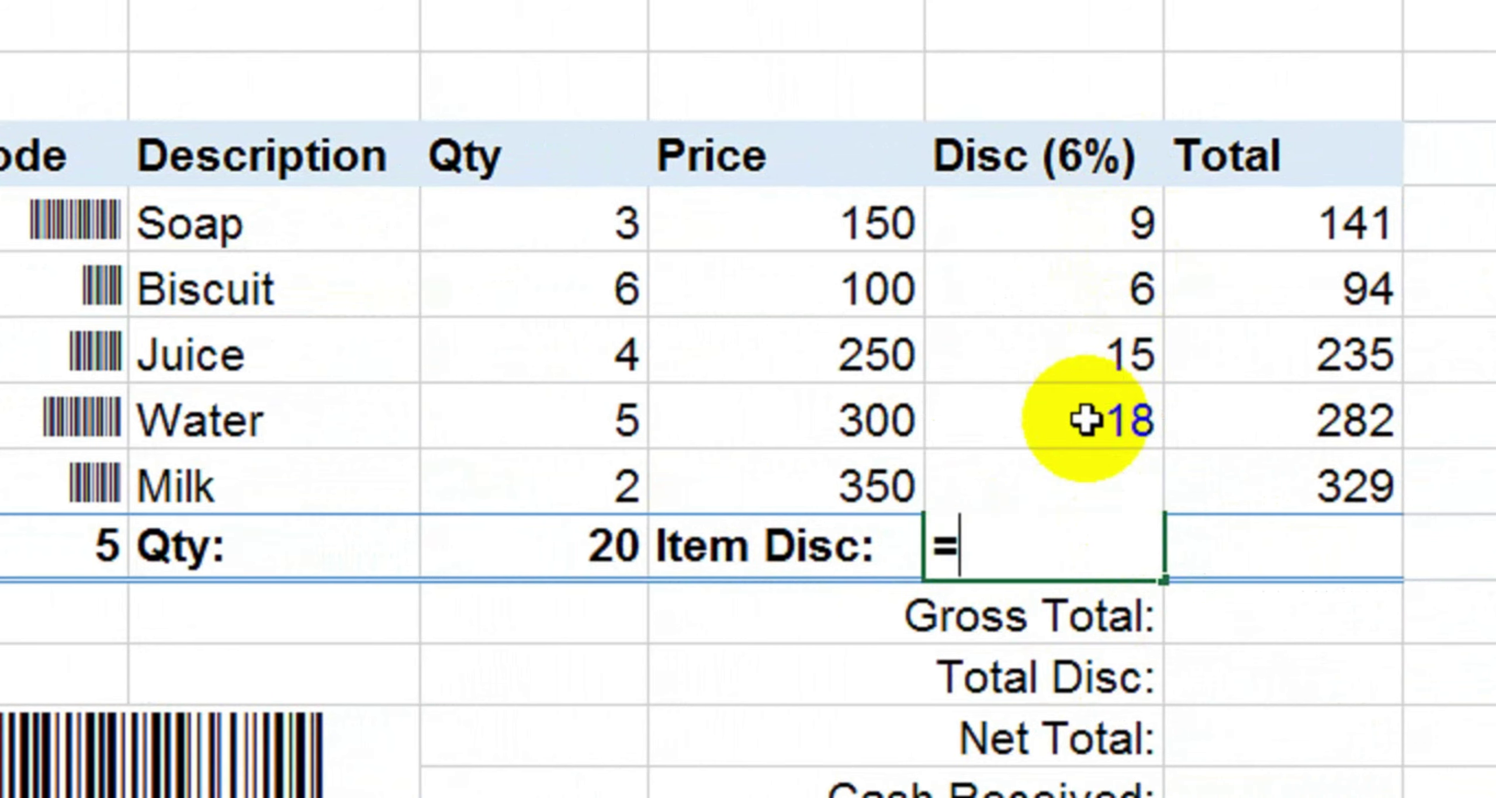
pyautogui.write('sum(')
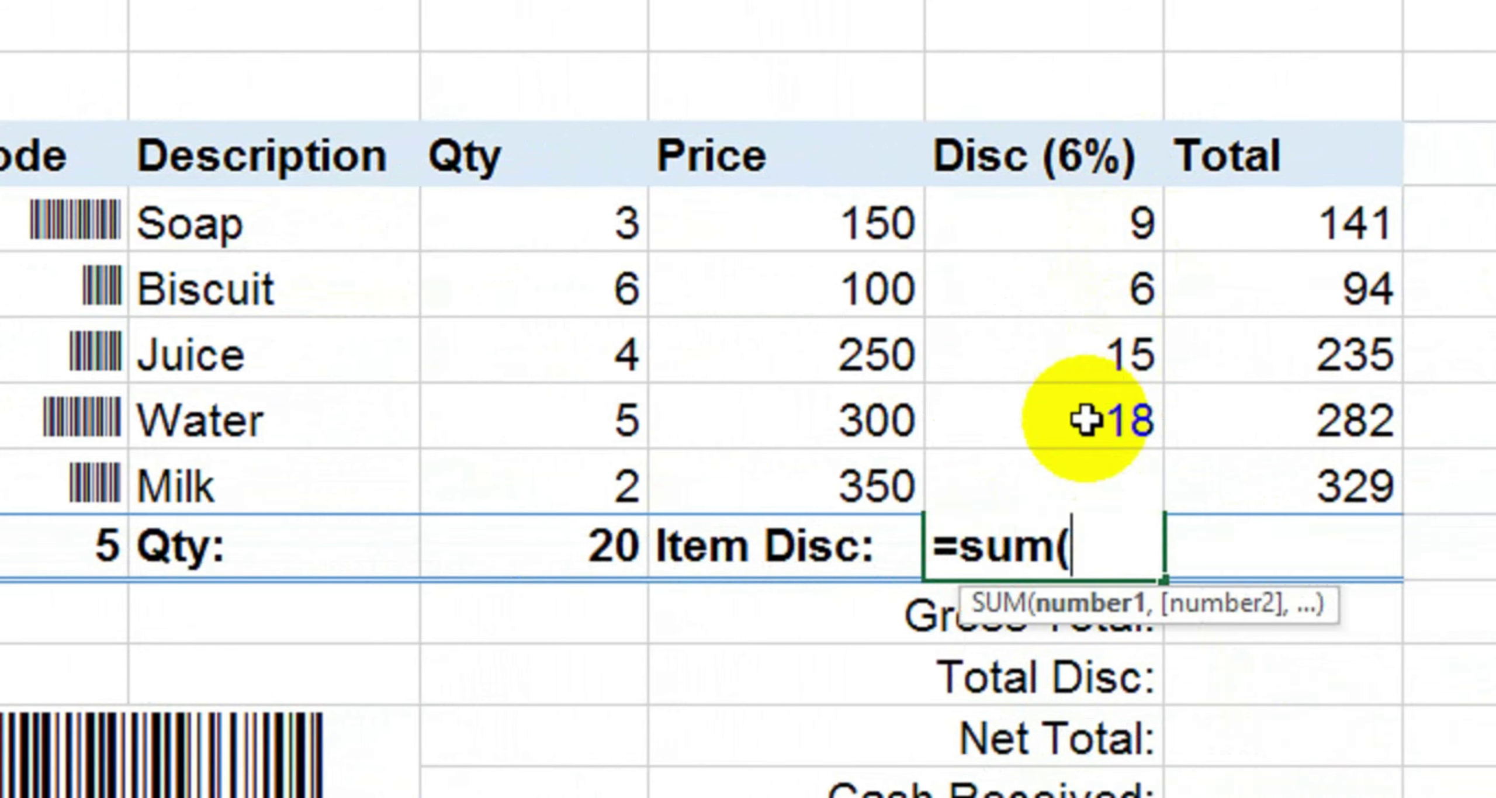
pyautogui.click(1116, 221)
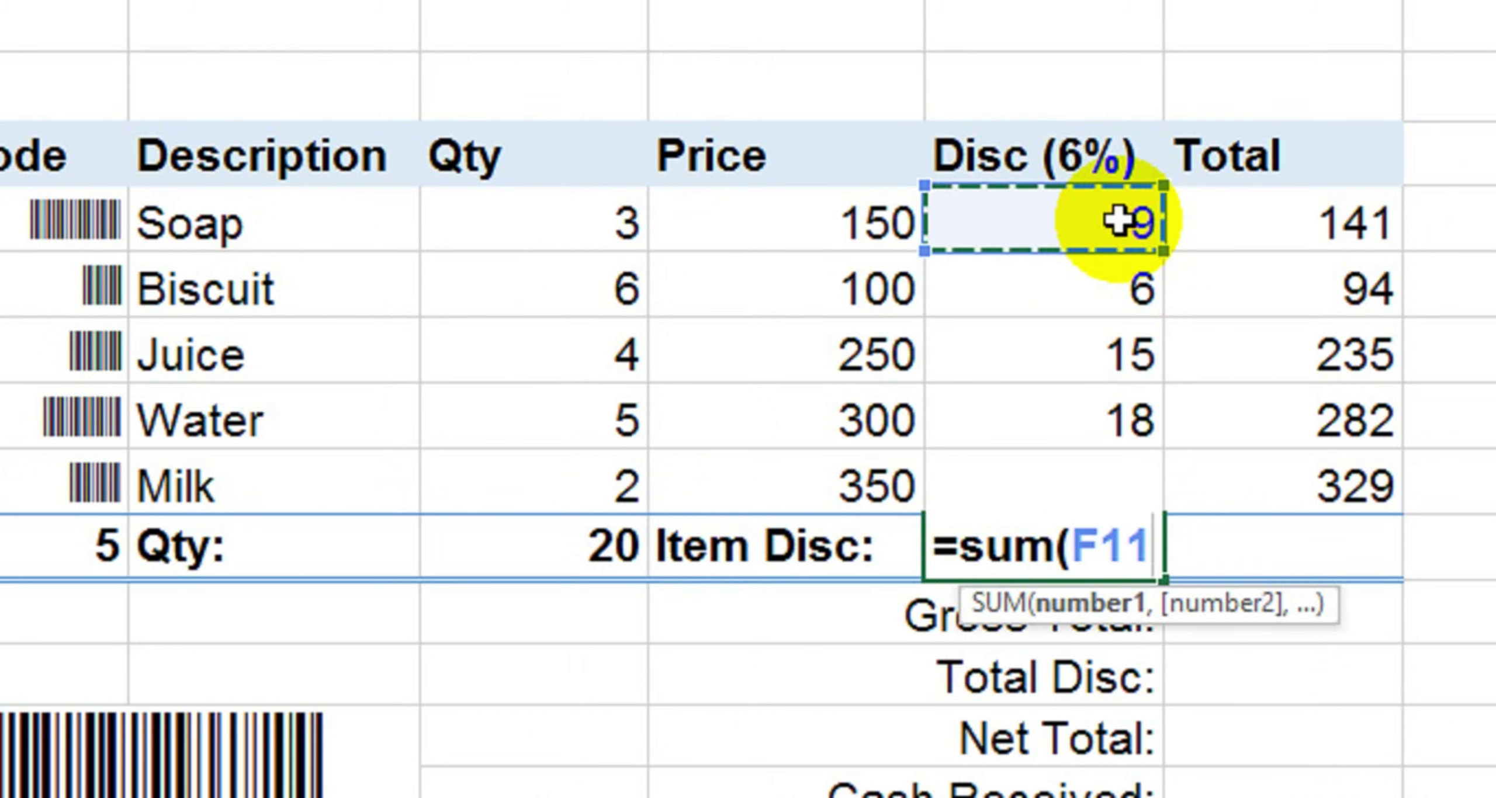
pyautogui.hotkey('shift', 'Down')
pyautogui.hotkey('shift', 'Down')
pyautogui.hotkey('shift', 'Down')
pyautogui.hotkey('shift', 'Down')
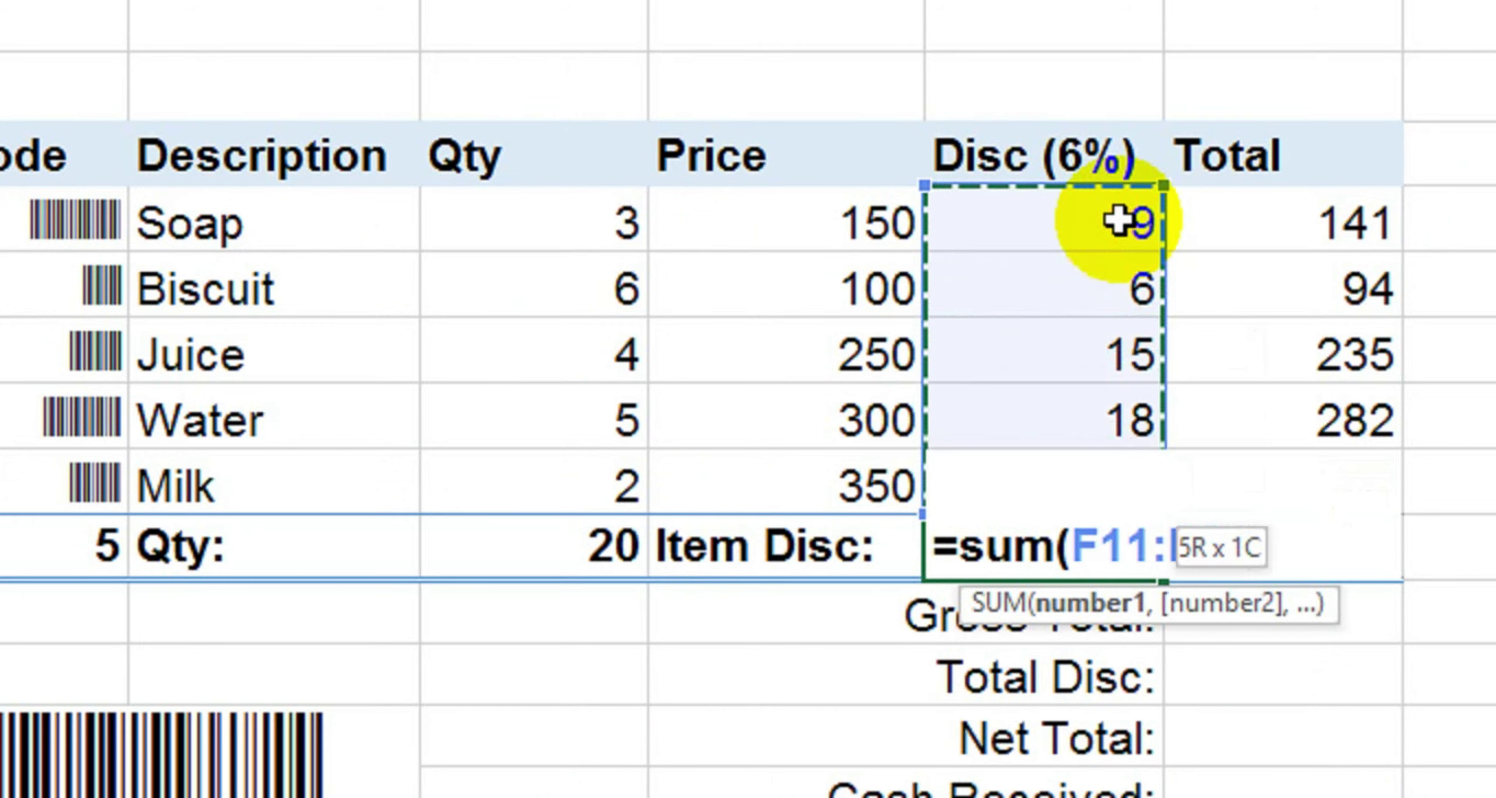
pyautogui.write(')')
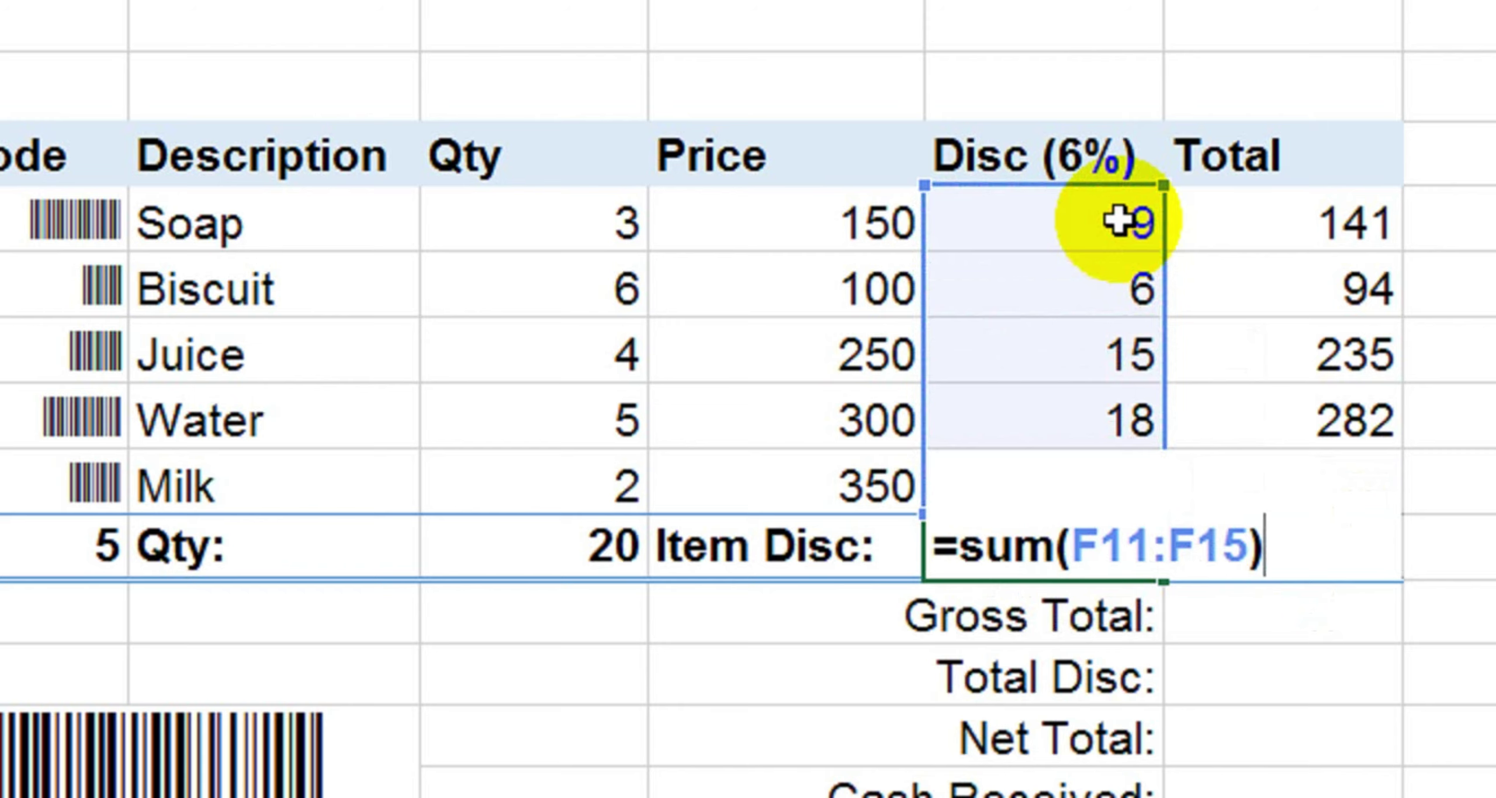
pyautogui.press('Return')
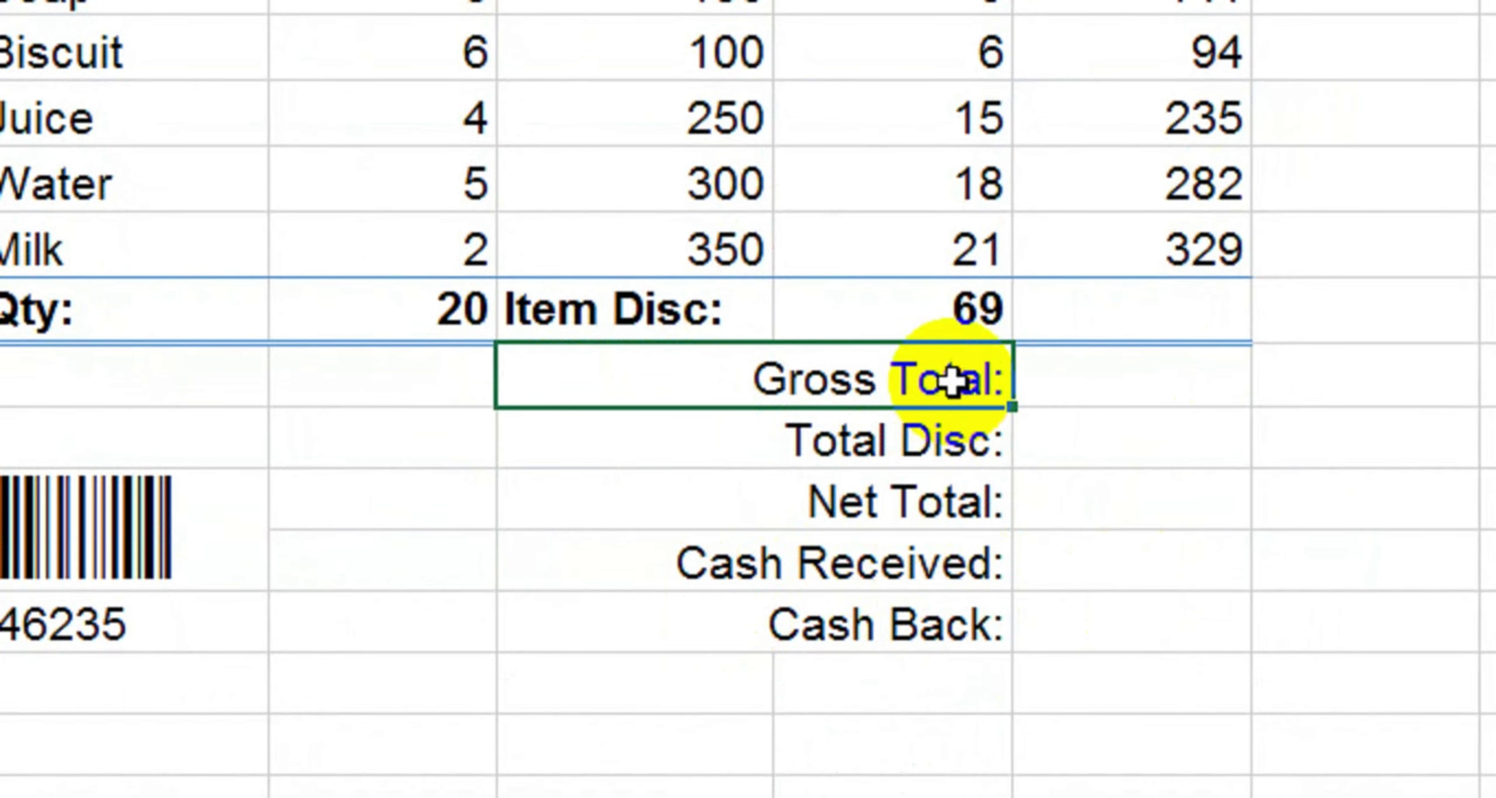
# - Calculate the Gross Total in G17 by summing the line totals with =sum(G11:G15)
pyautogui.click(1121, 382)
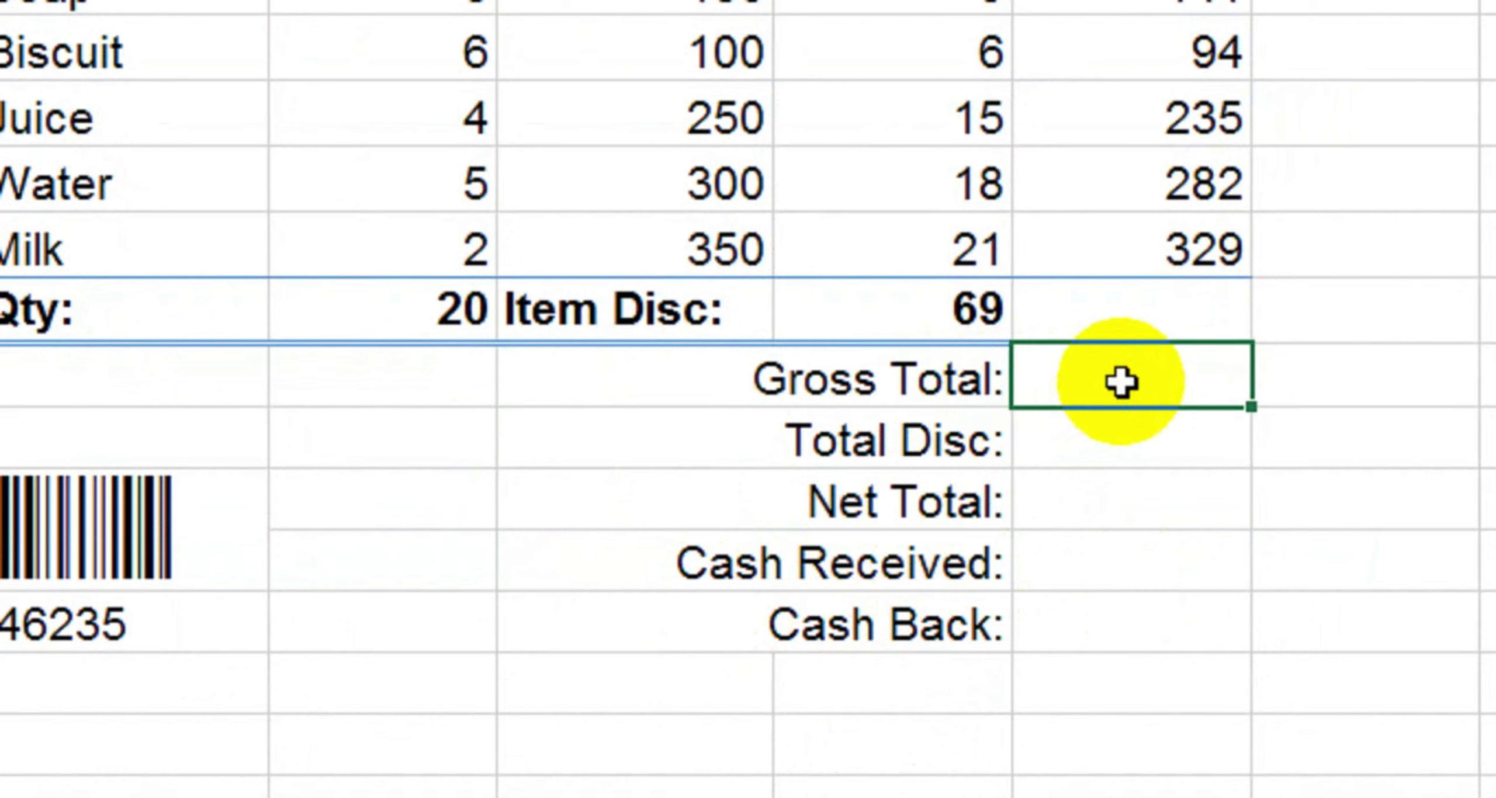
pyautogui.write('=sum(')
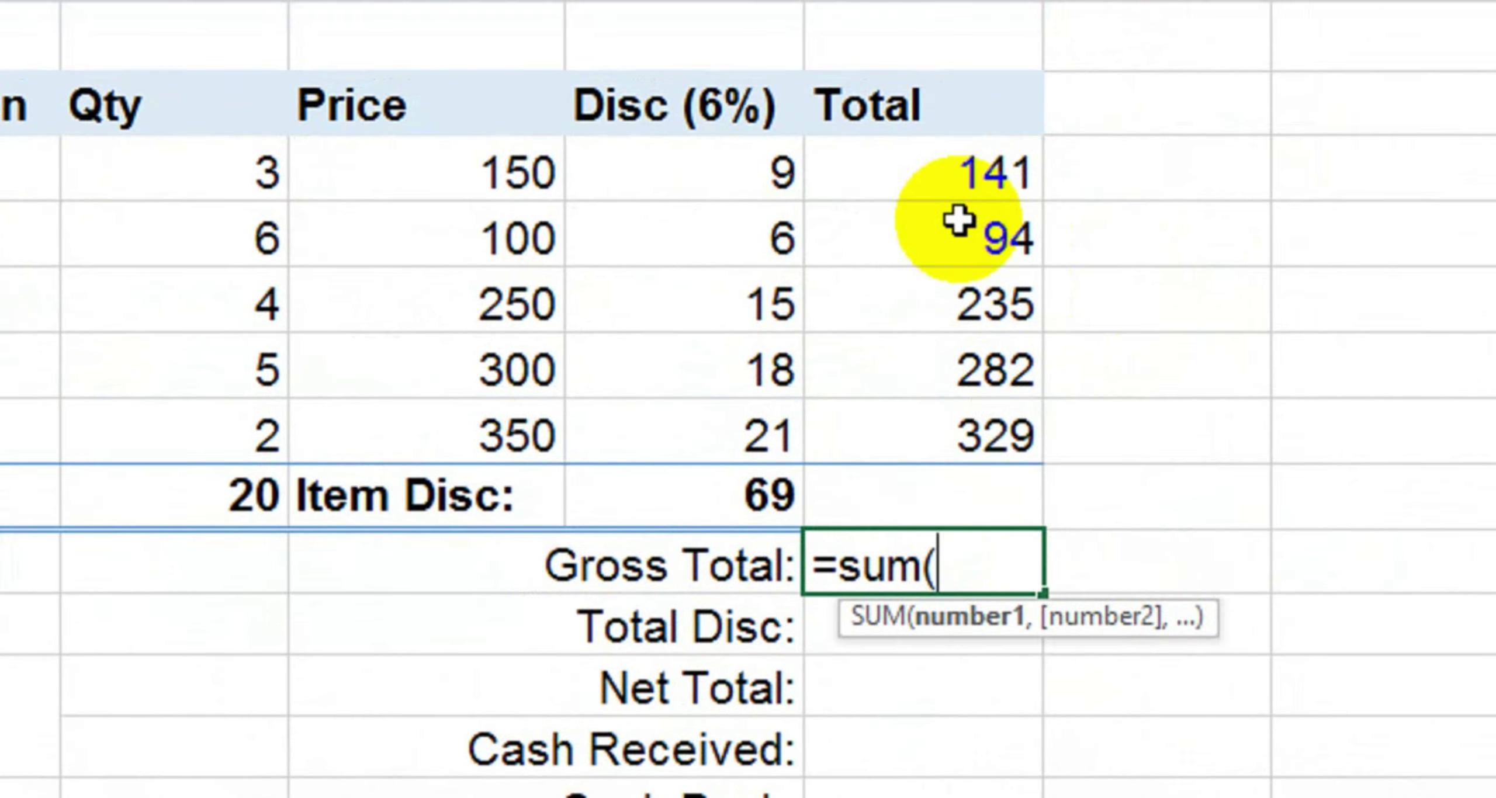
pyautogui.moveTo(931, 201); pyautogui.dragTo(930, 202)
pyautogui.hotkey('shift', 'Down')
pyautogui.hotkey('shift', 'Down')
pyautogui.hotkey('shift', 'Down')
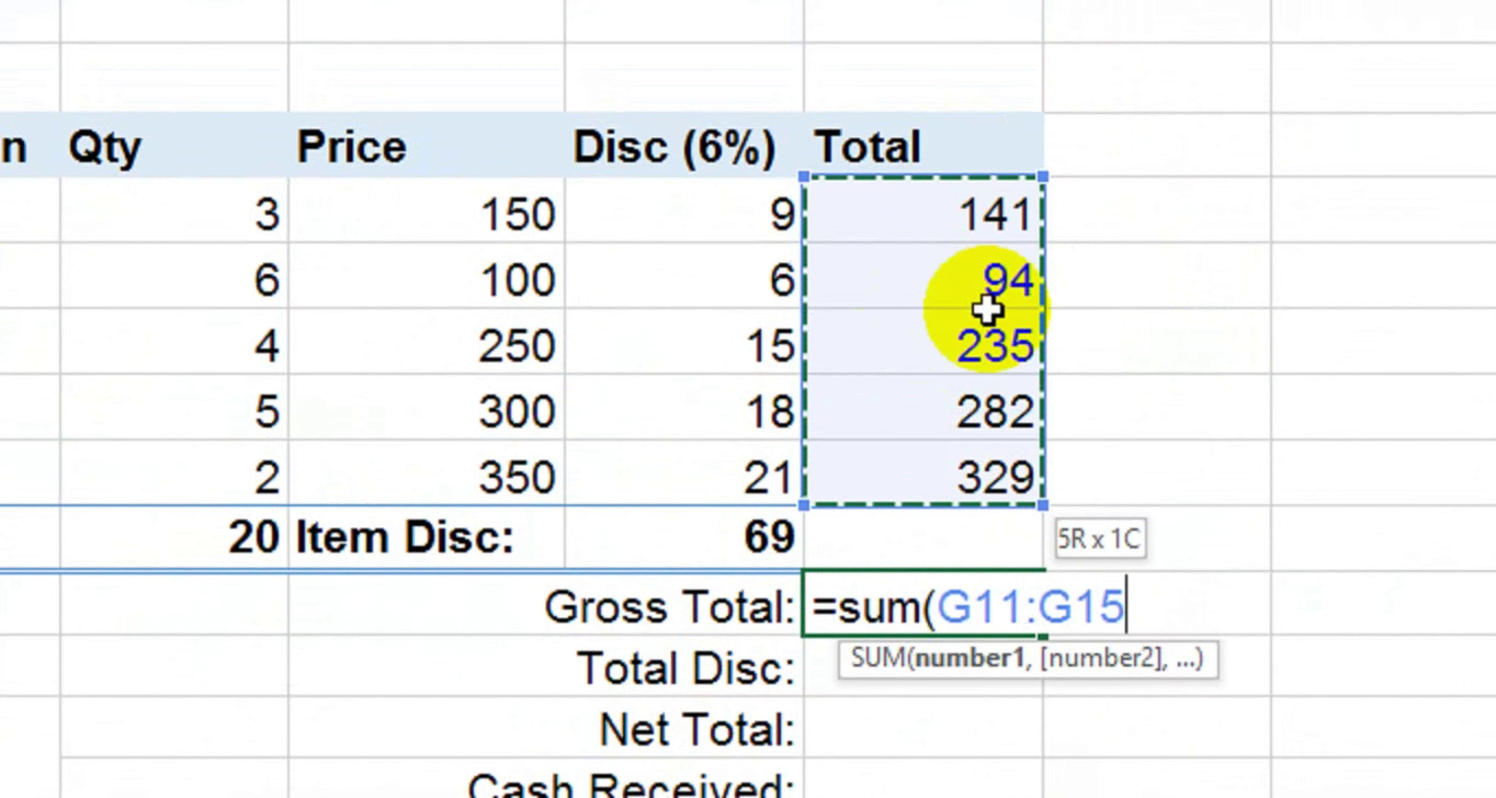
pyautogui.write(')')
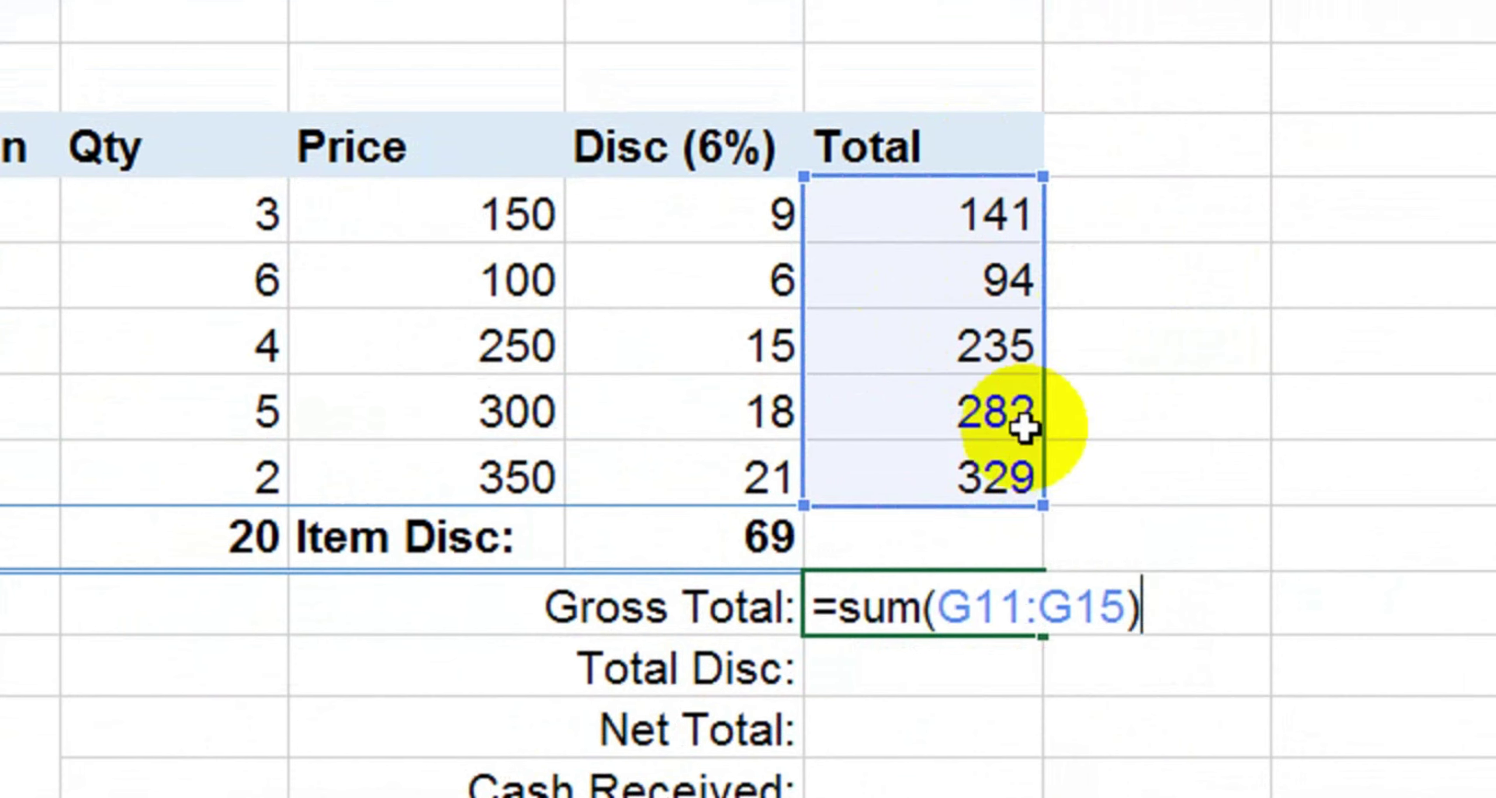
pyautogui.press('Return')
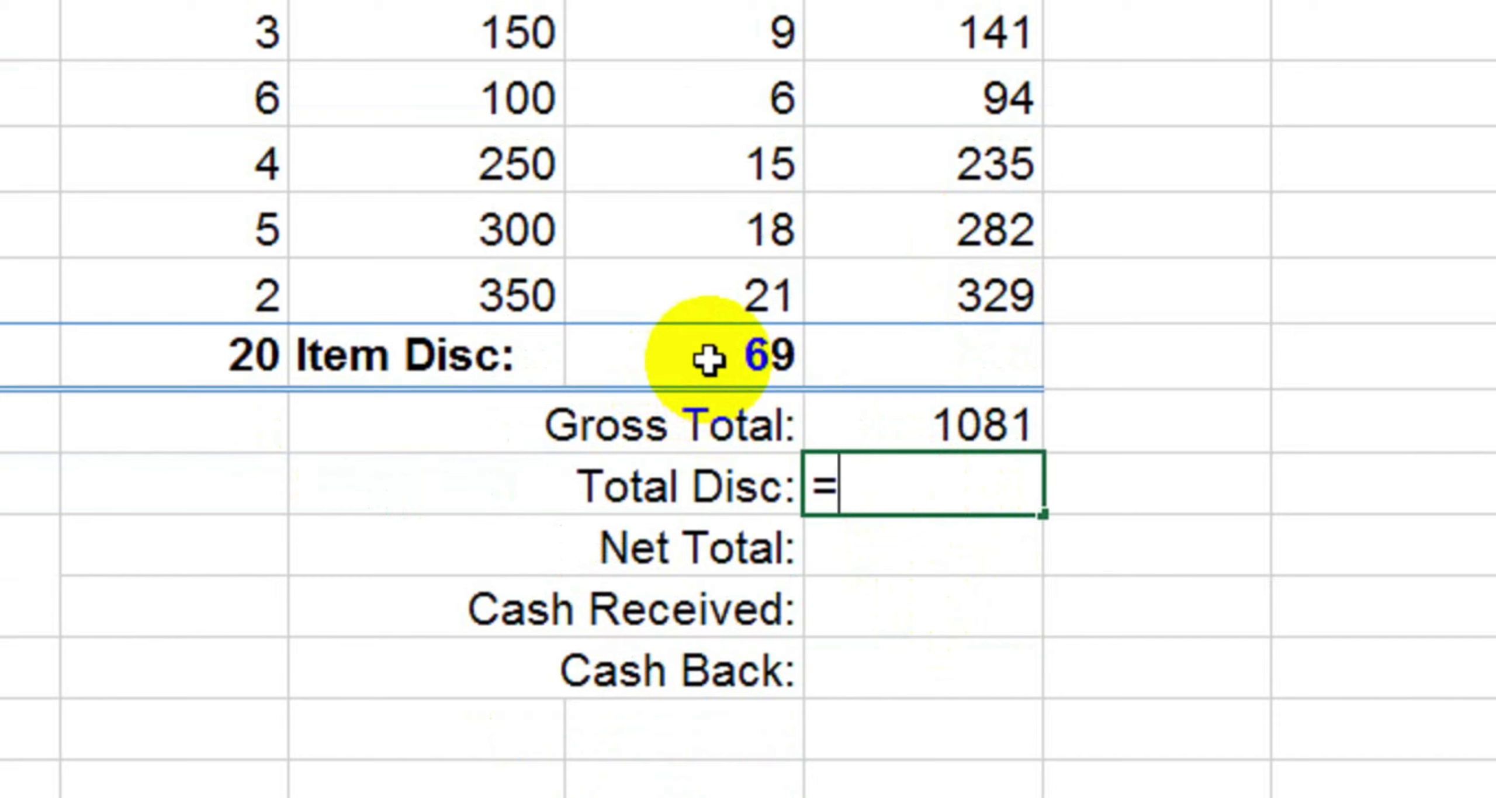
# - Link Total Disc in G18 to the item discount sum in F16, and calculate Net Total in G19 with =G17-G18
pyautogui.click(709, 361)
pyautogui.press('Return')
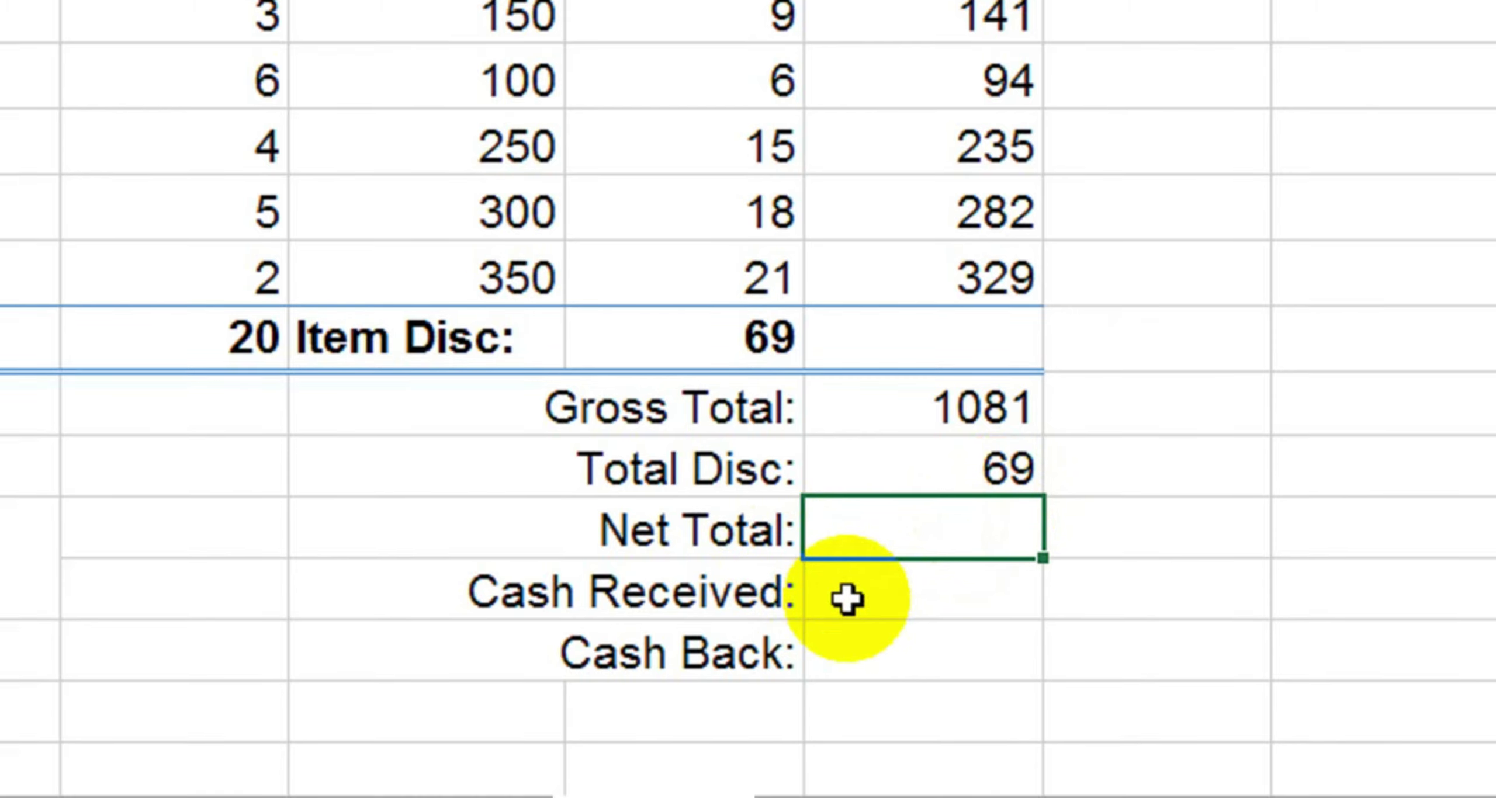
pyautogui.click(906, 414)
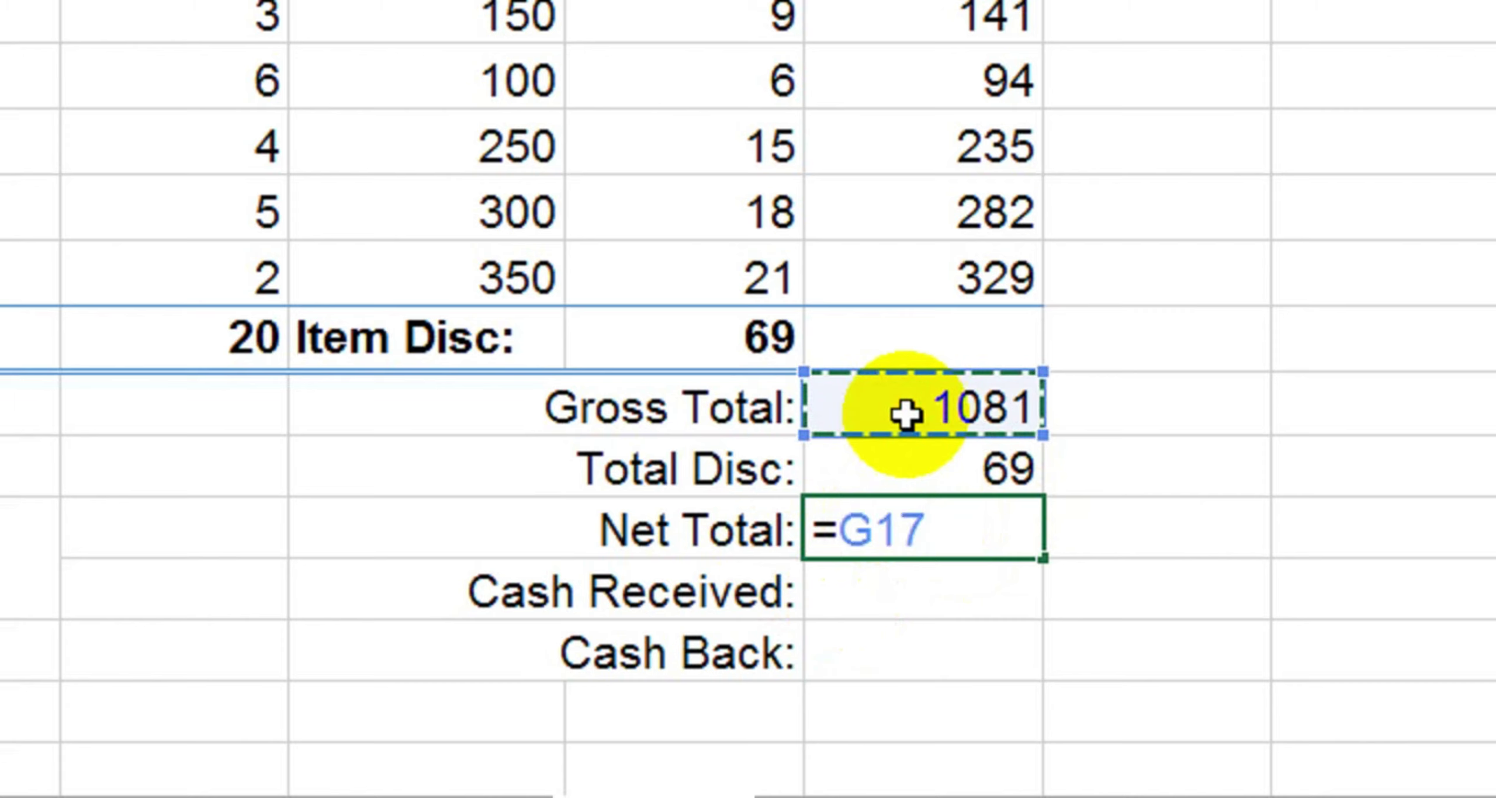
pyautogui.write('-')
pyautogui.click(929, 475)
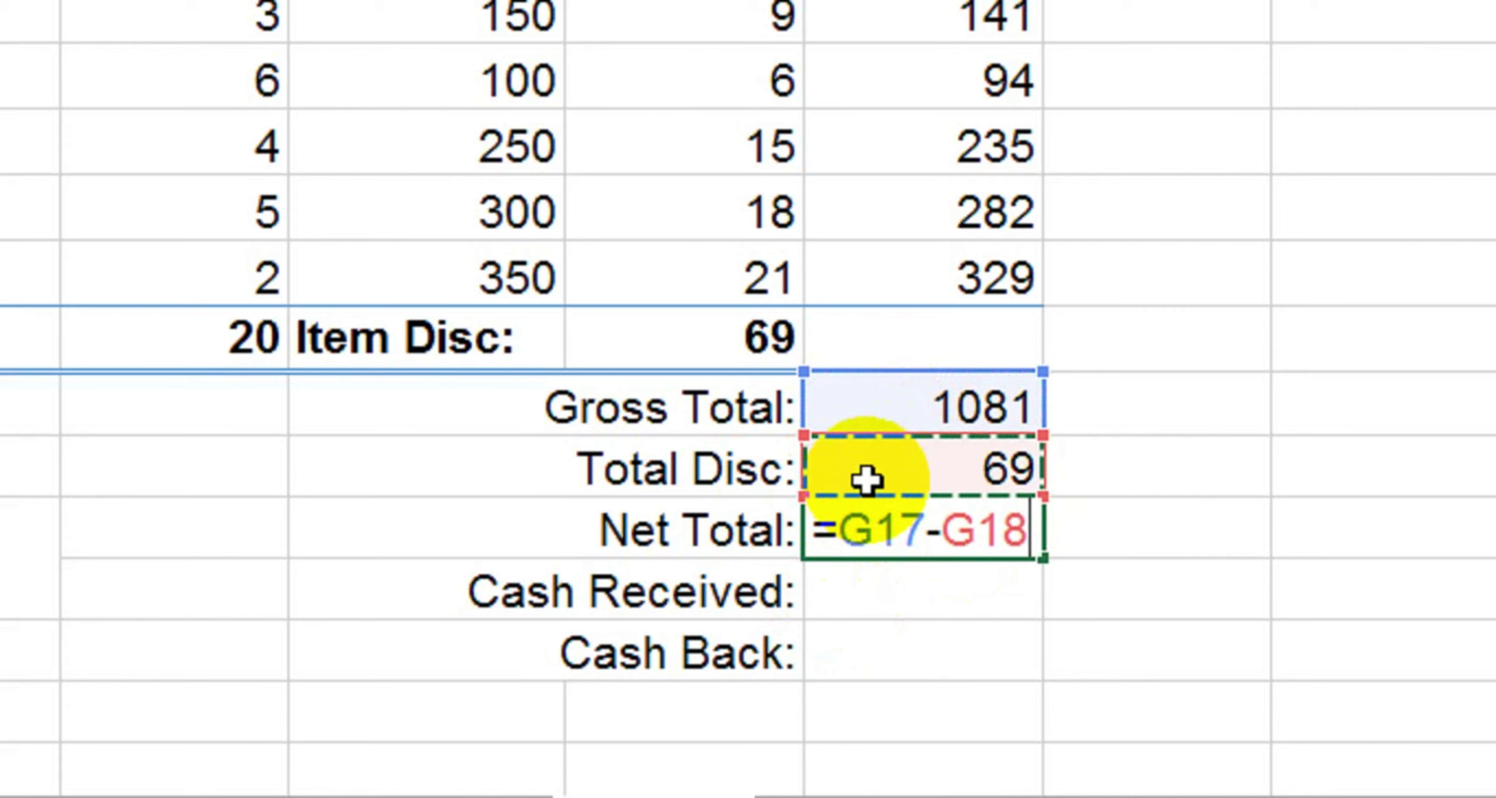
pyautogui.press('Return')
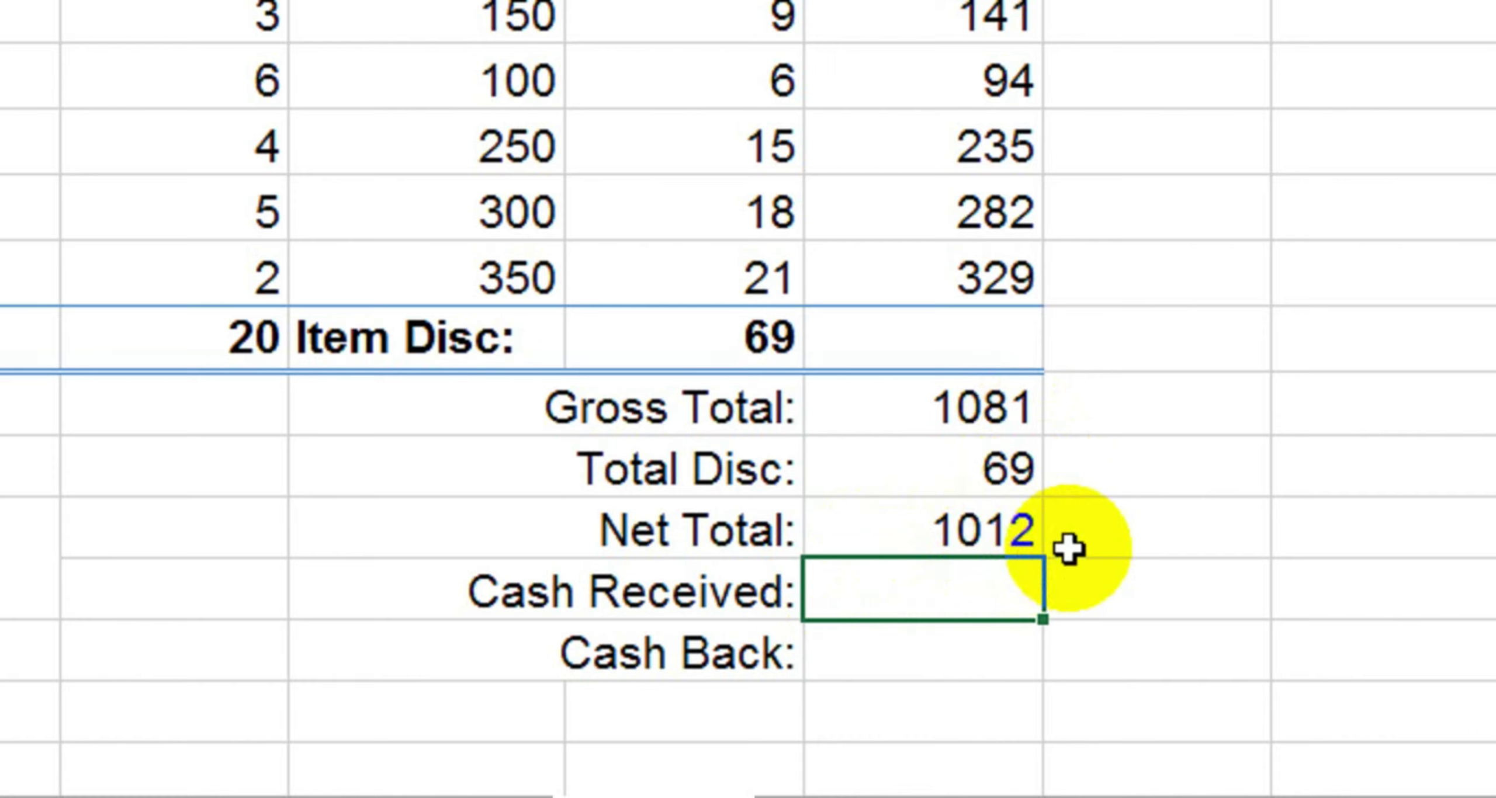
# - Enter 2000 as Cash Received in G20 and calculate Cash Back in G21 with =G20-G19
pyautogui.scroll(-1, 801, 596)
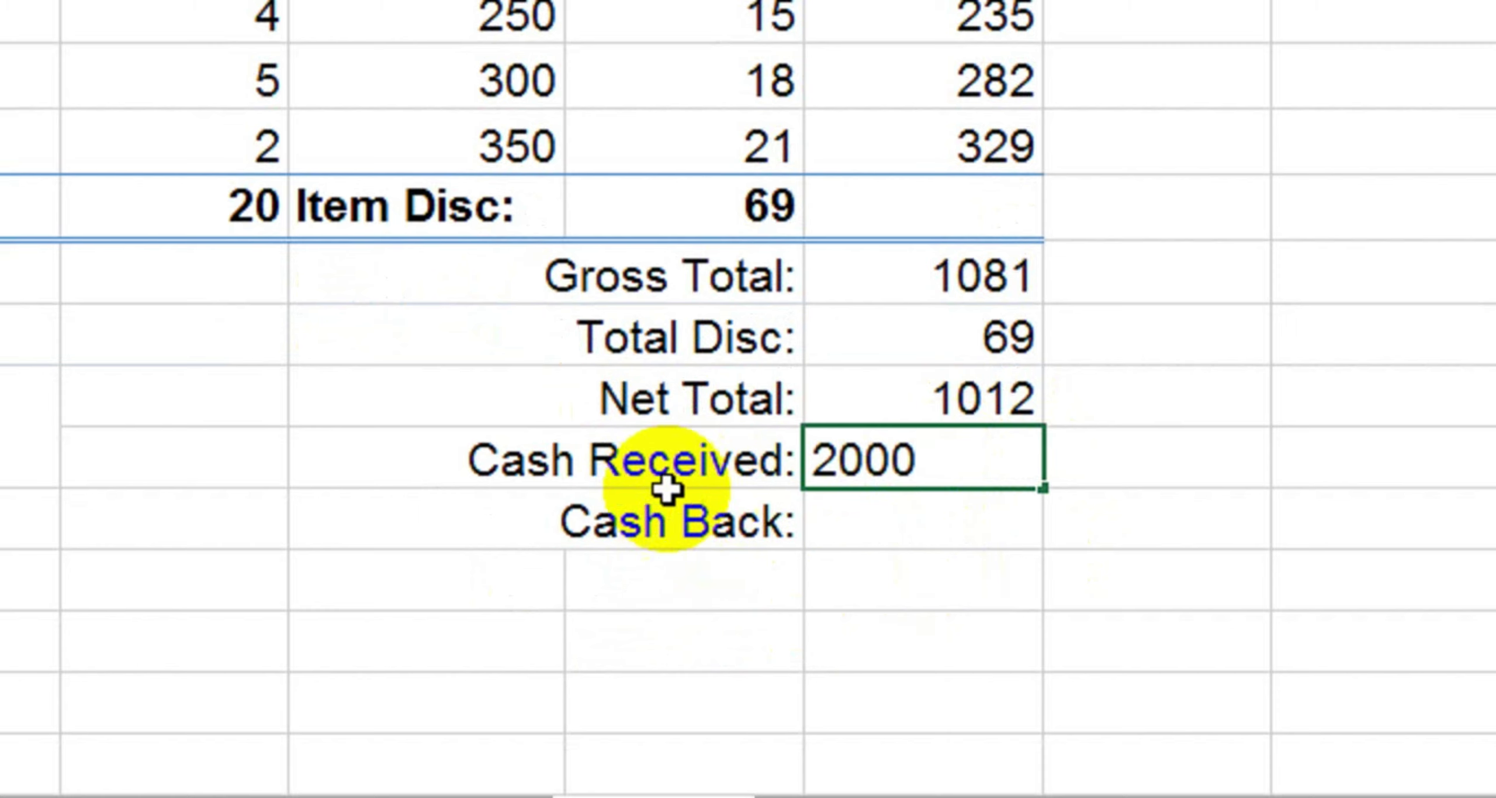
pyautogui.click(841, 525)
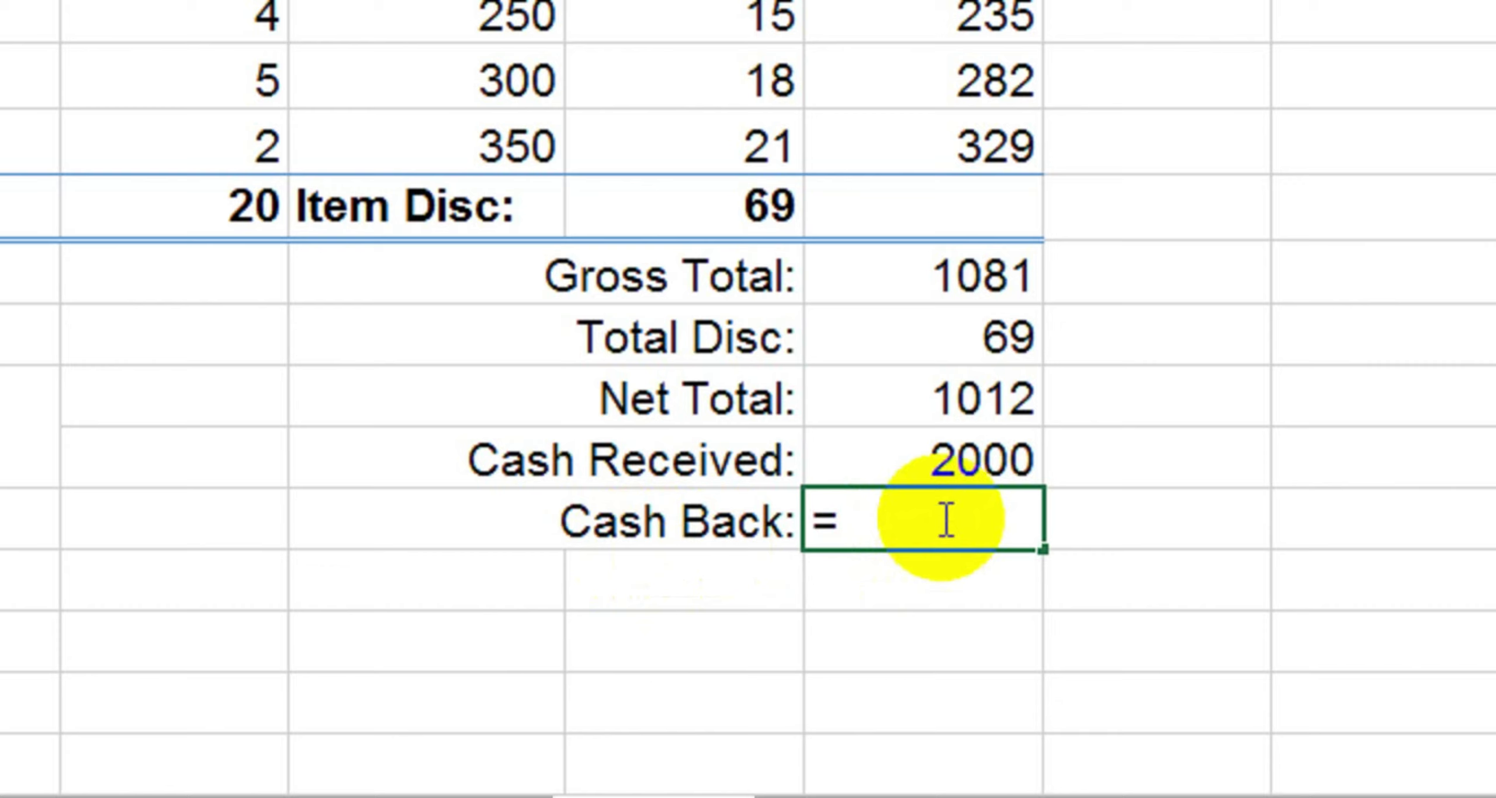
pyautogui.click(952, 473)
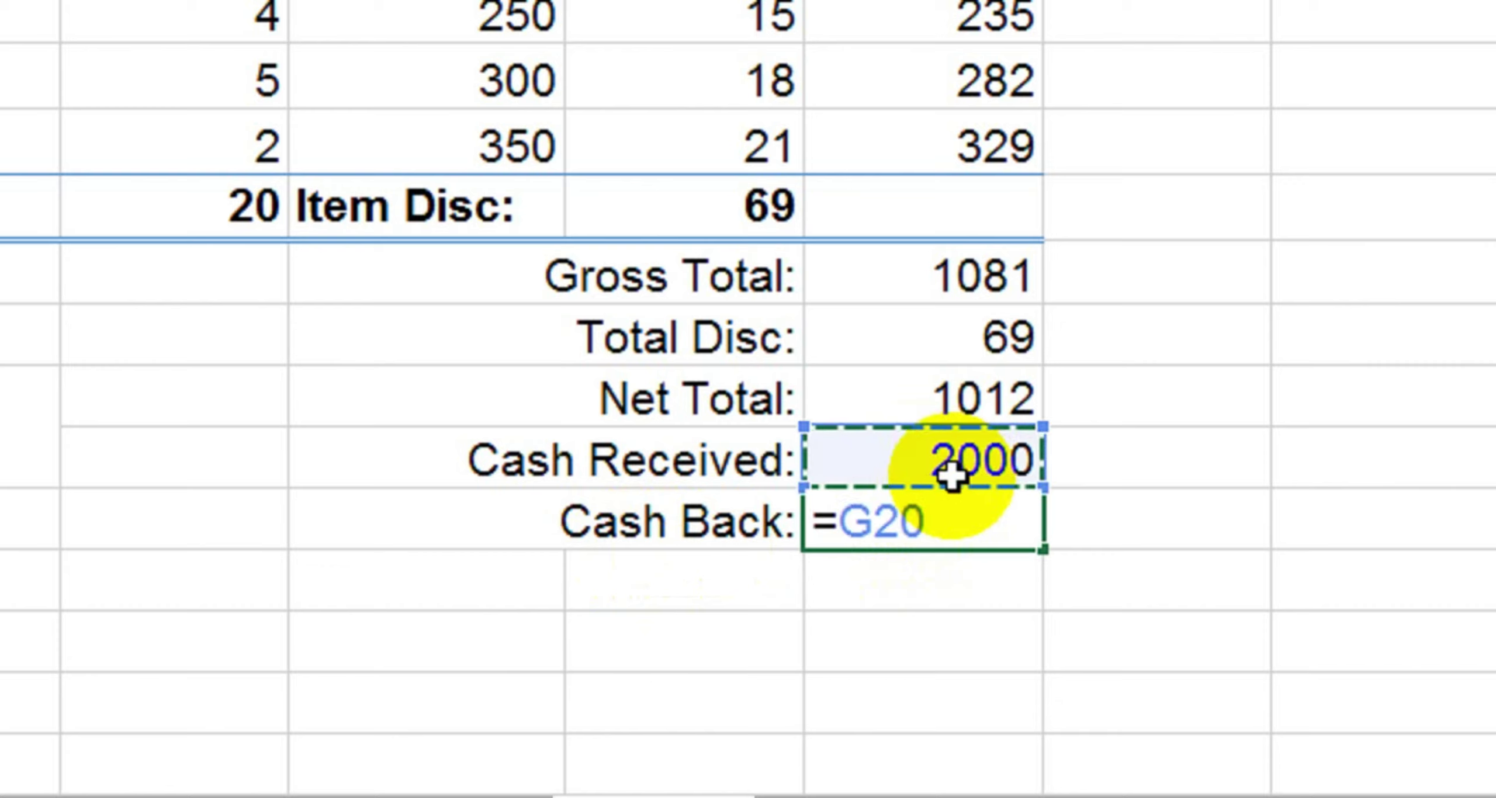
pyautogui.write('-')
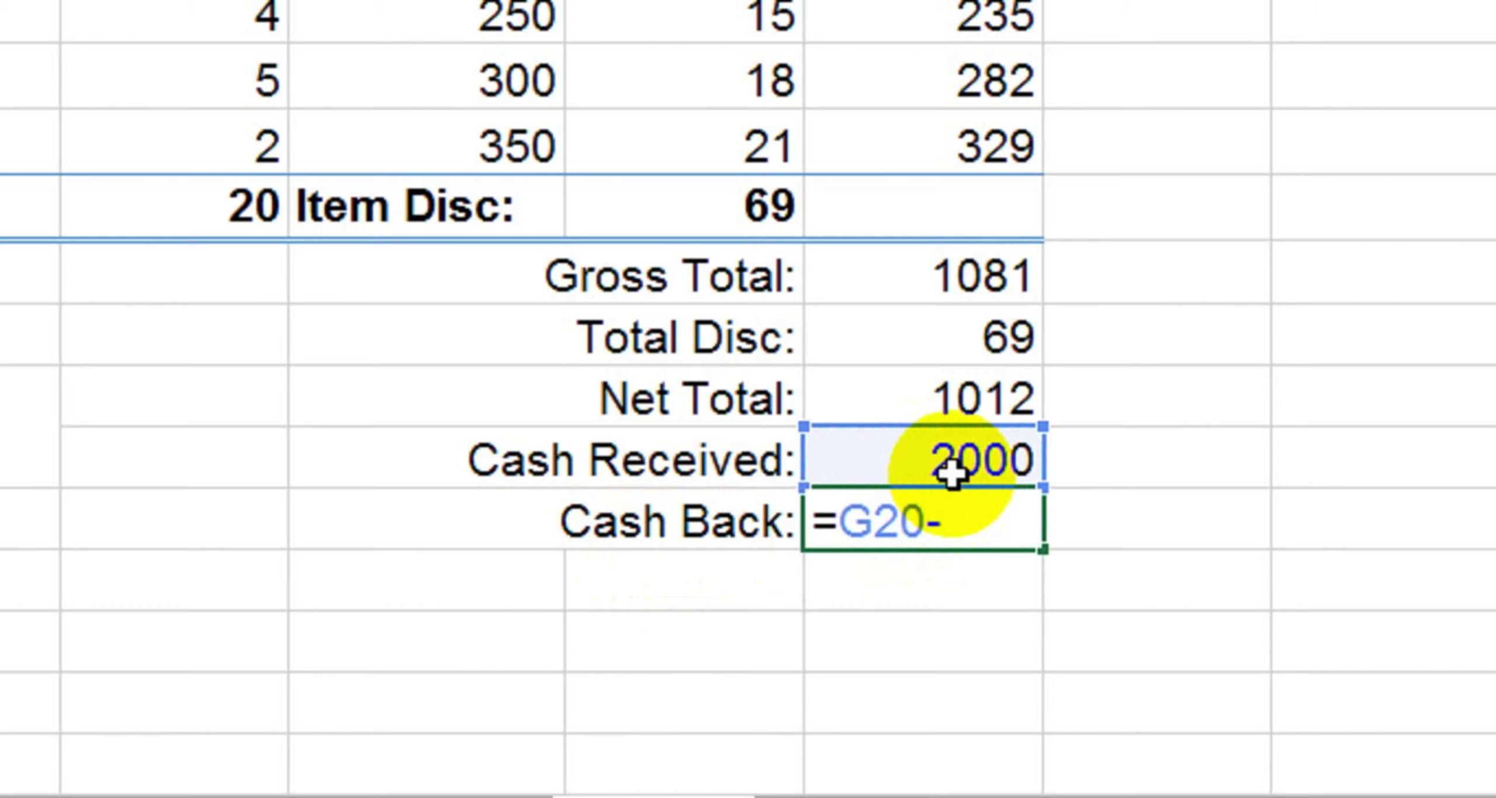
pyautogui.click(944, 415)
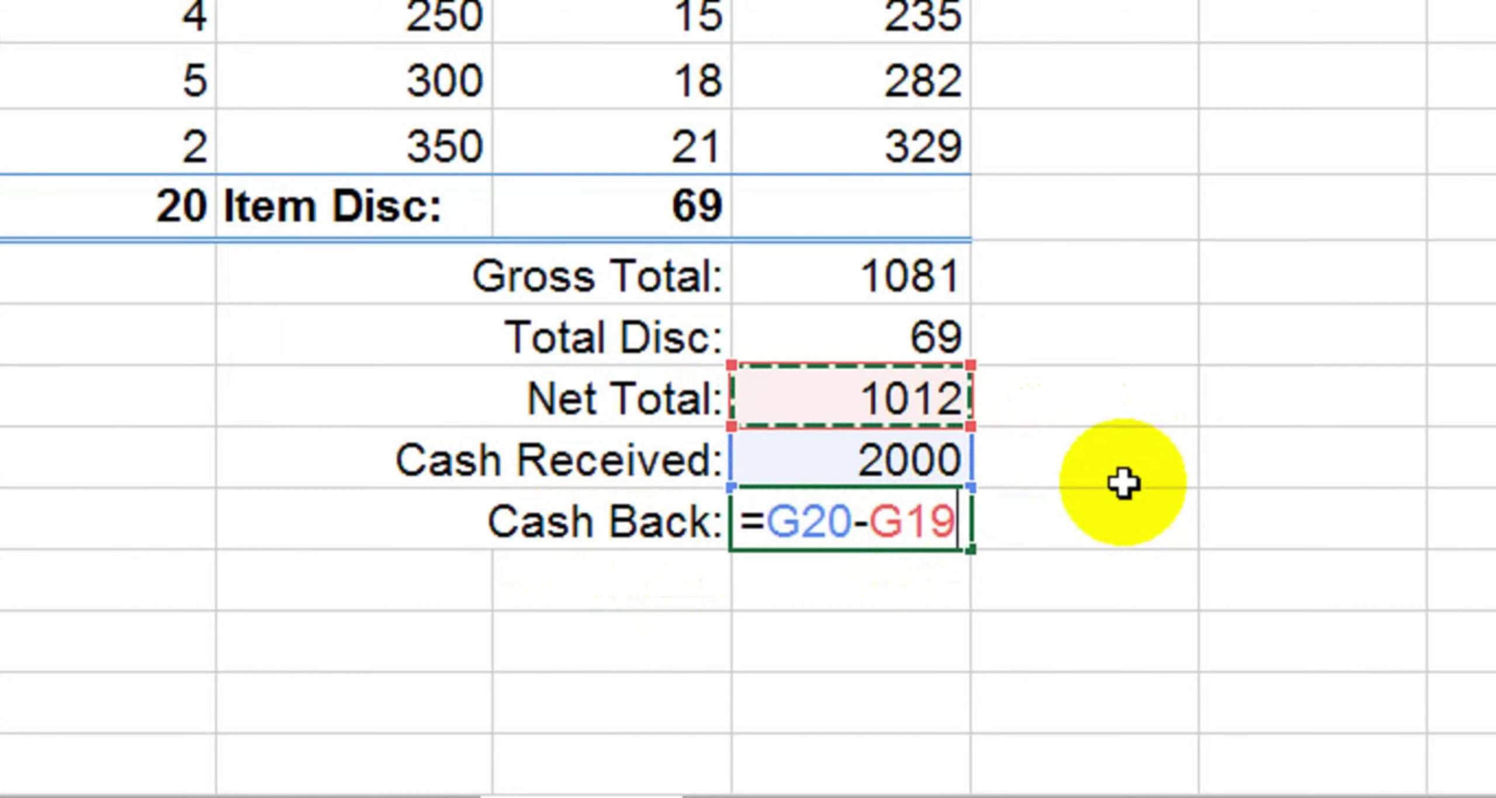
pyautogui.press('Return')
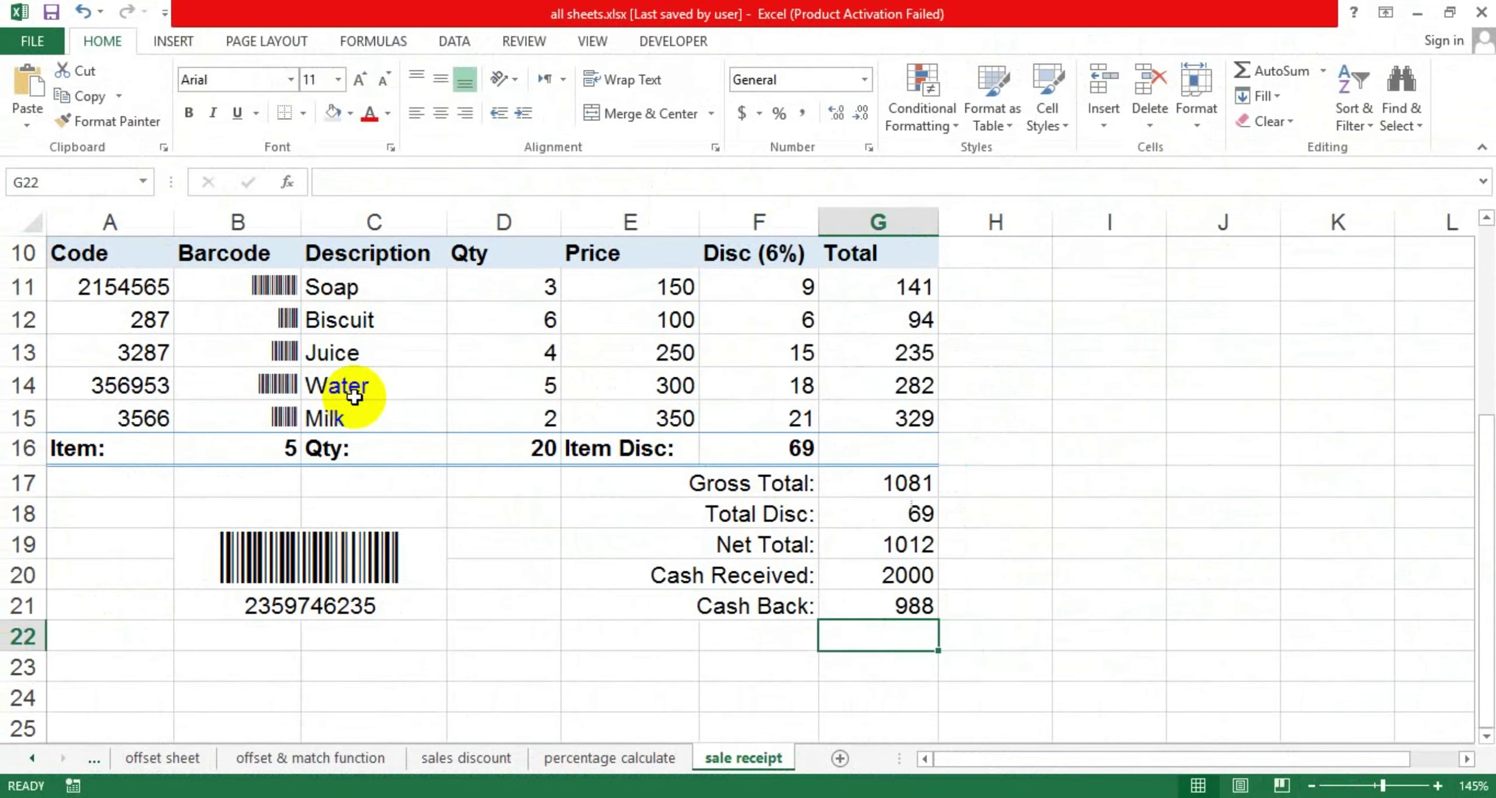
pyautogui.scroll(3, 354, 397)
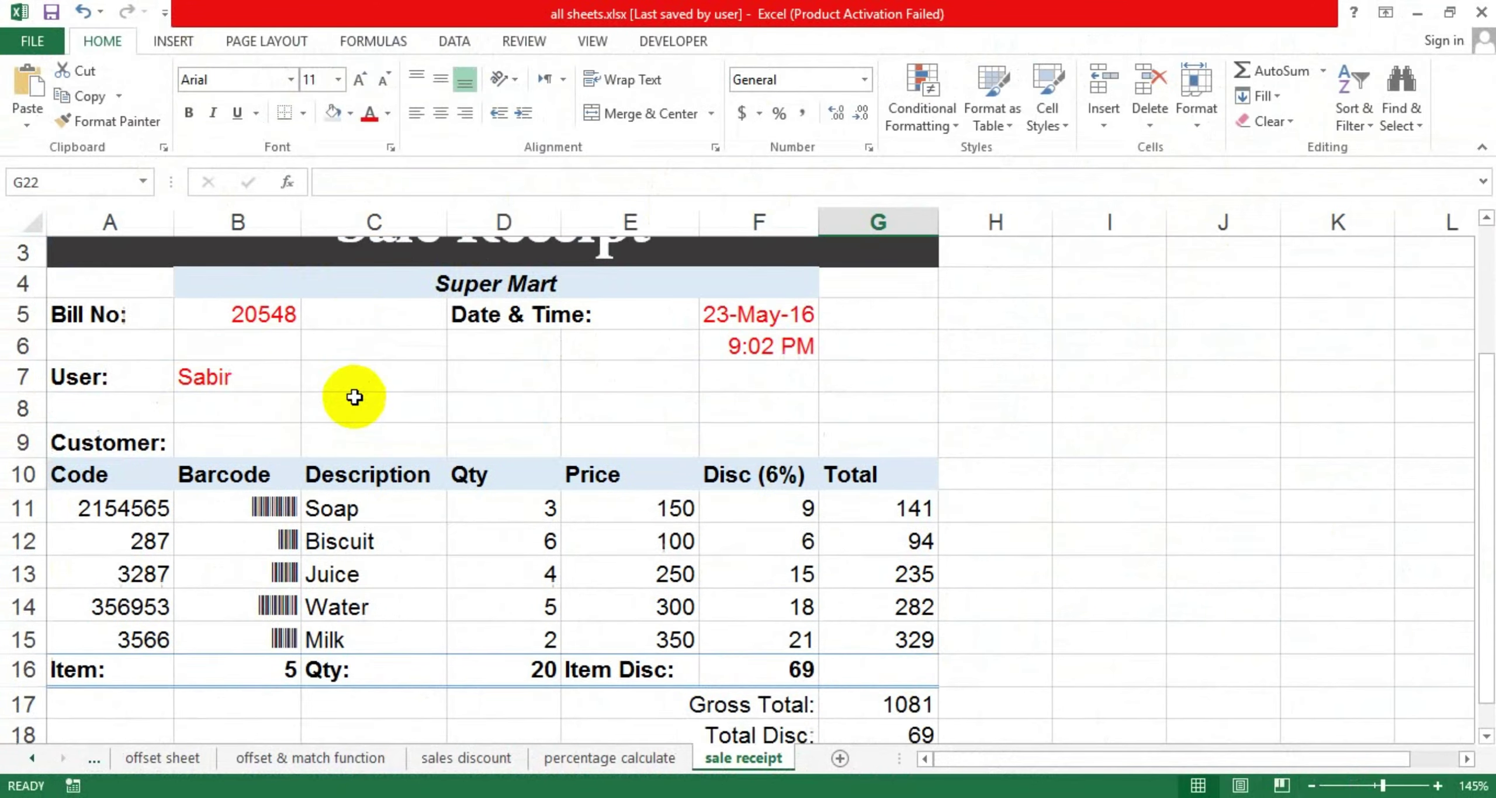